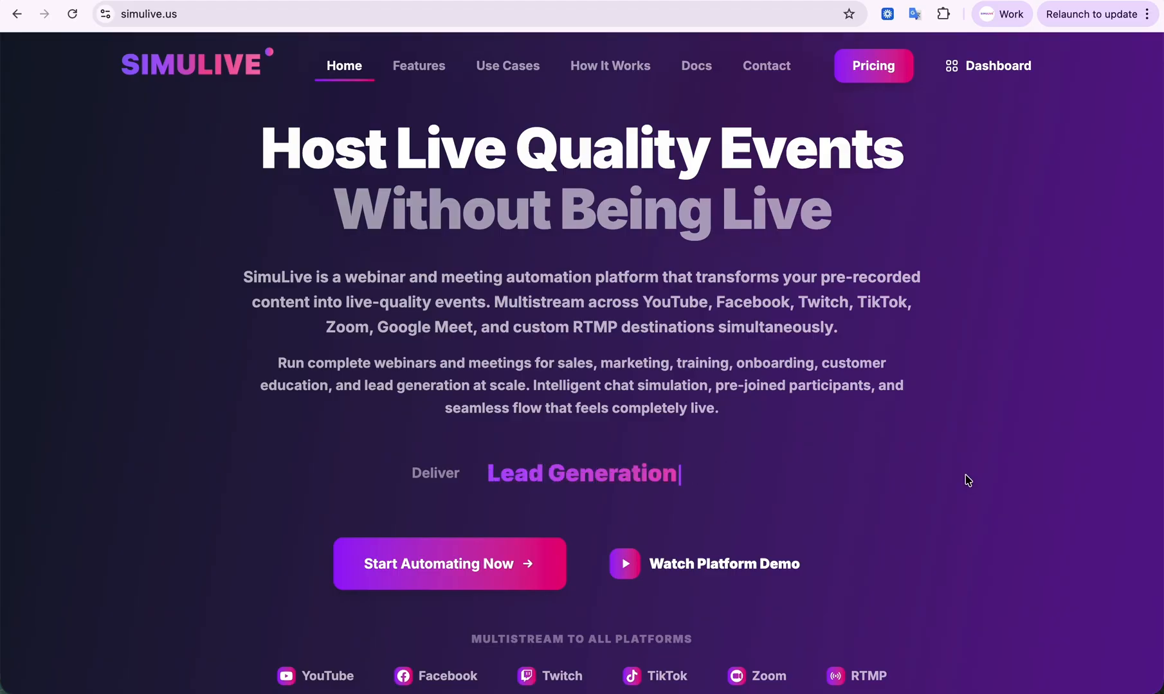
# - Open the dashboard's integrations configuration, view the Google Drive connection, and return to the Zoom apps
pyautogui.click(989, 87)
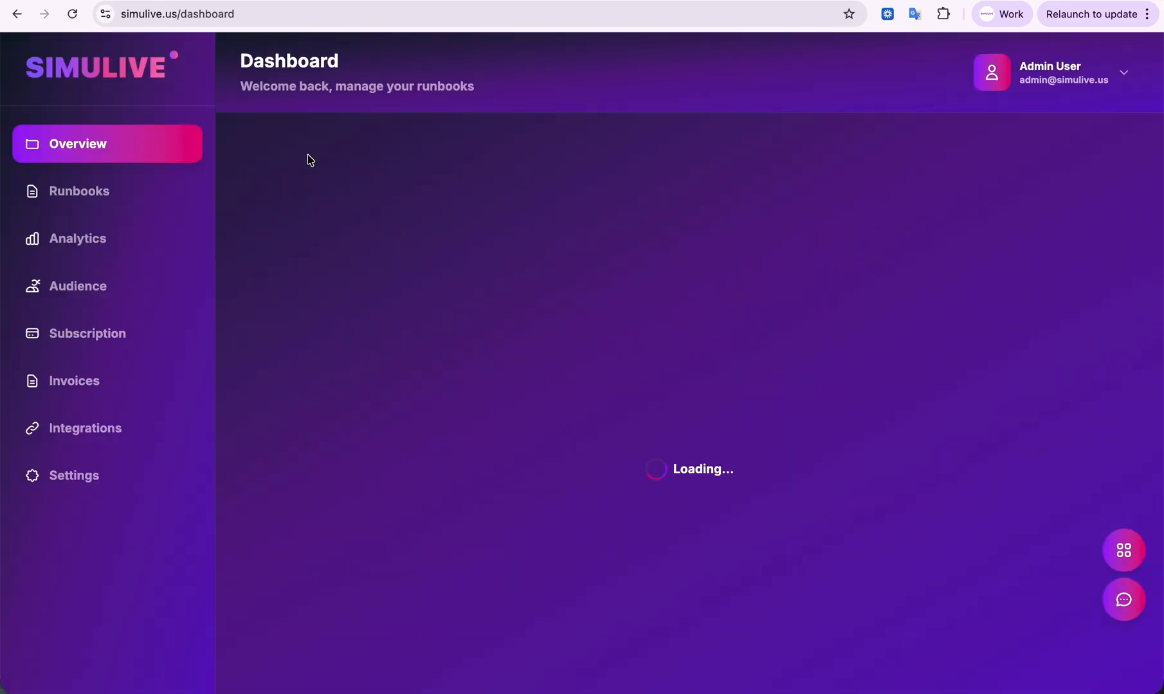
pyautogui.click(104, 435)
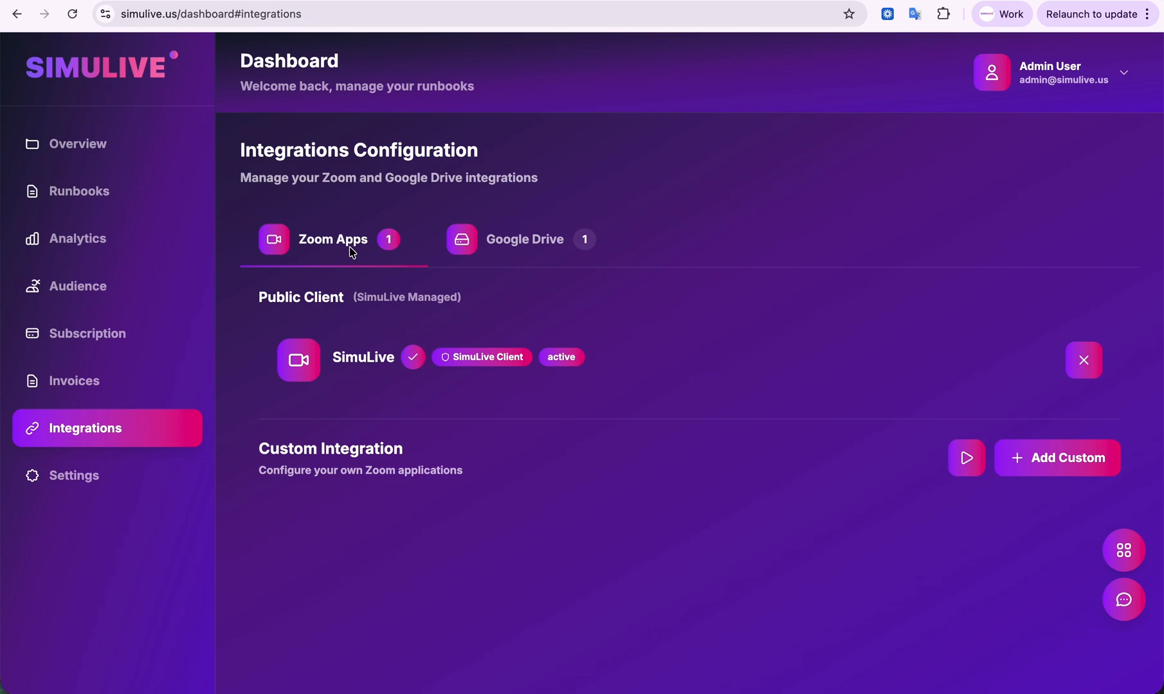
pyautogui.click(519, 250)
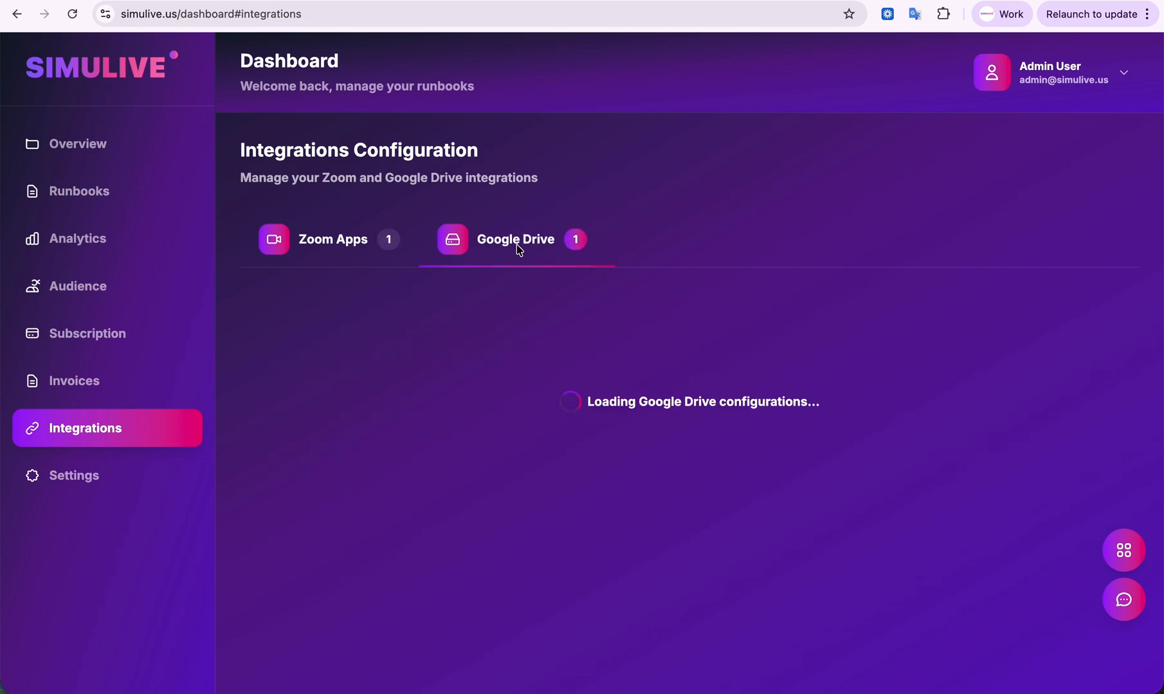
pyautogui.click(354, 244)
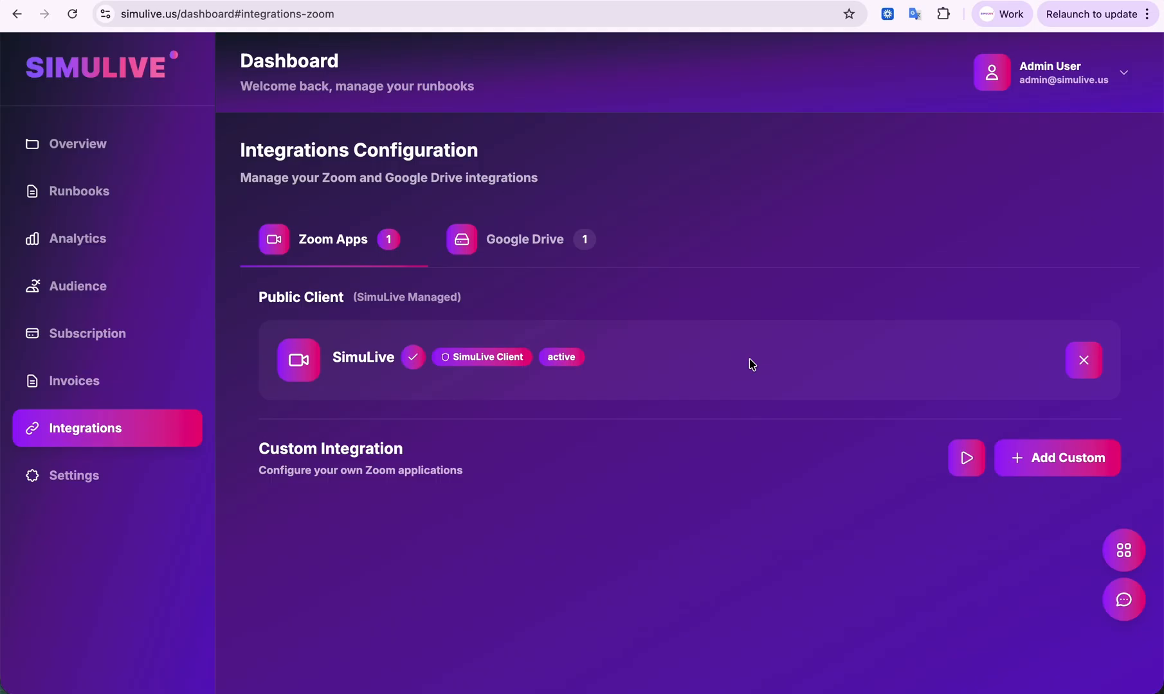
# - Start adding a custom Zoom integration and open its setup guide at step 2, Create Private Zoom App
pyautogui.click(1044, 458)
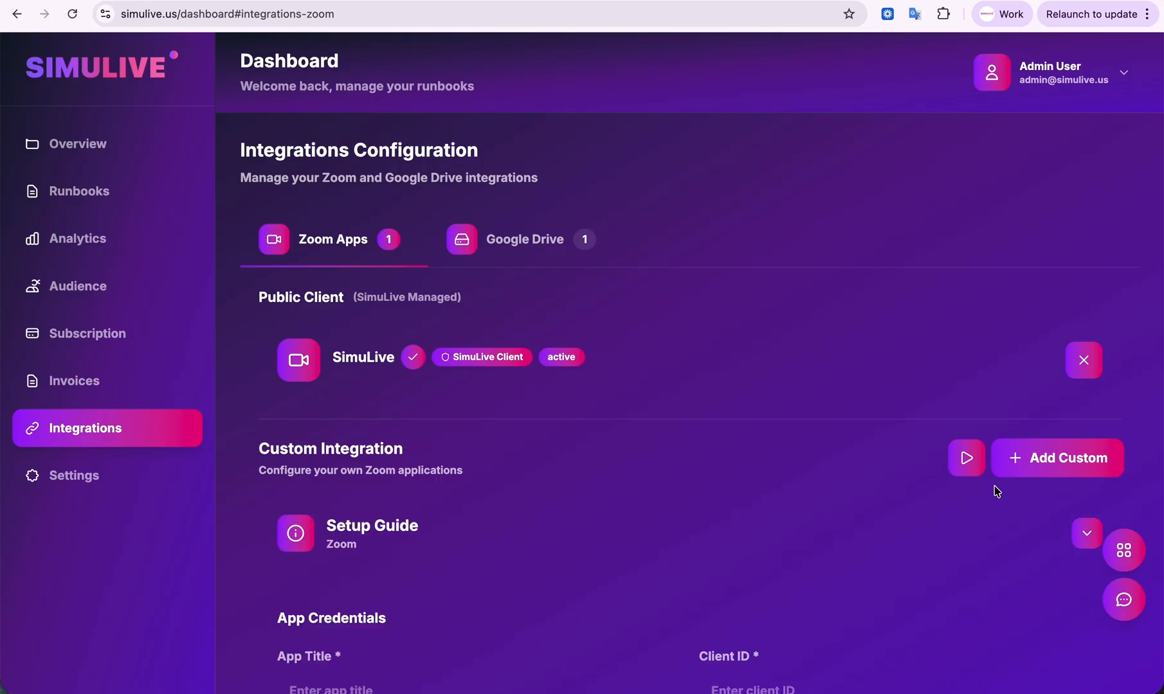
pyautogui.scroll(-4, 982, 506)
pyautogui.scroll(-2, 981, 508)
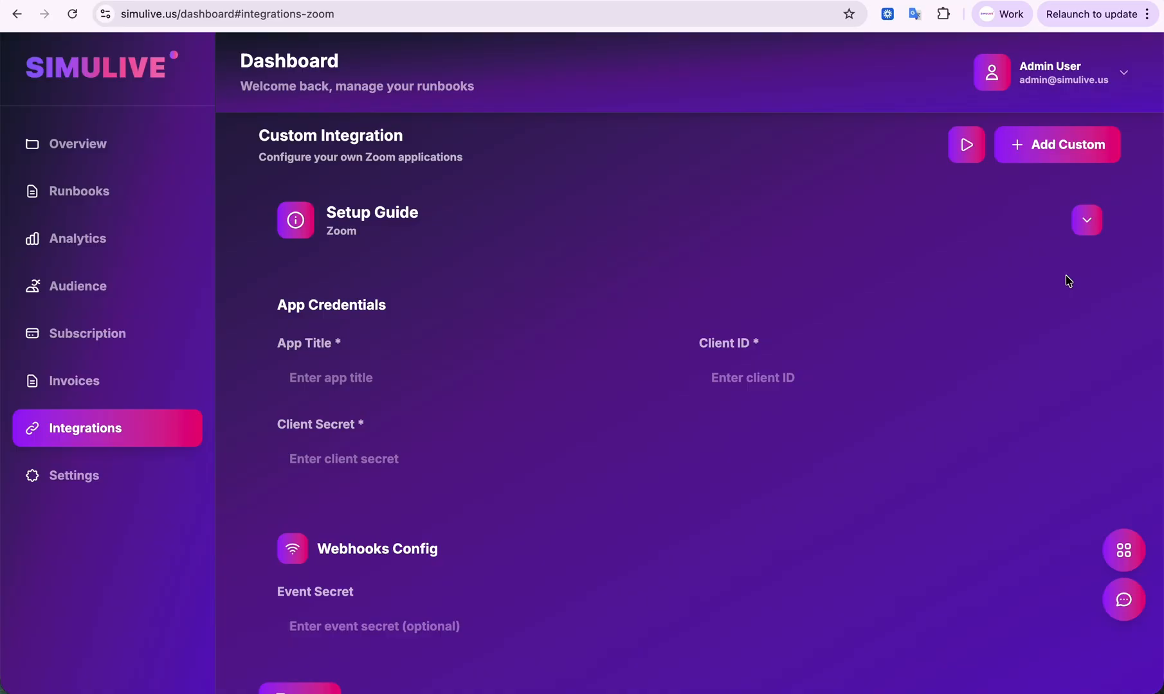
pyautogui.click(1088, 223)
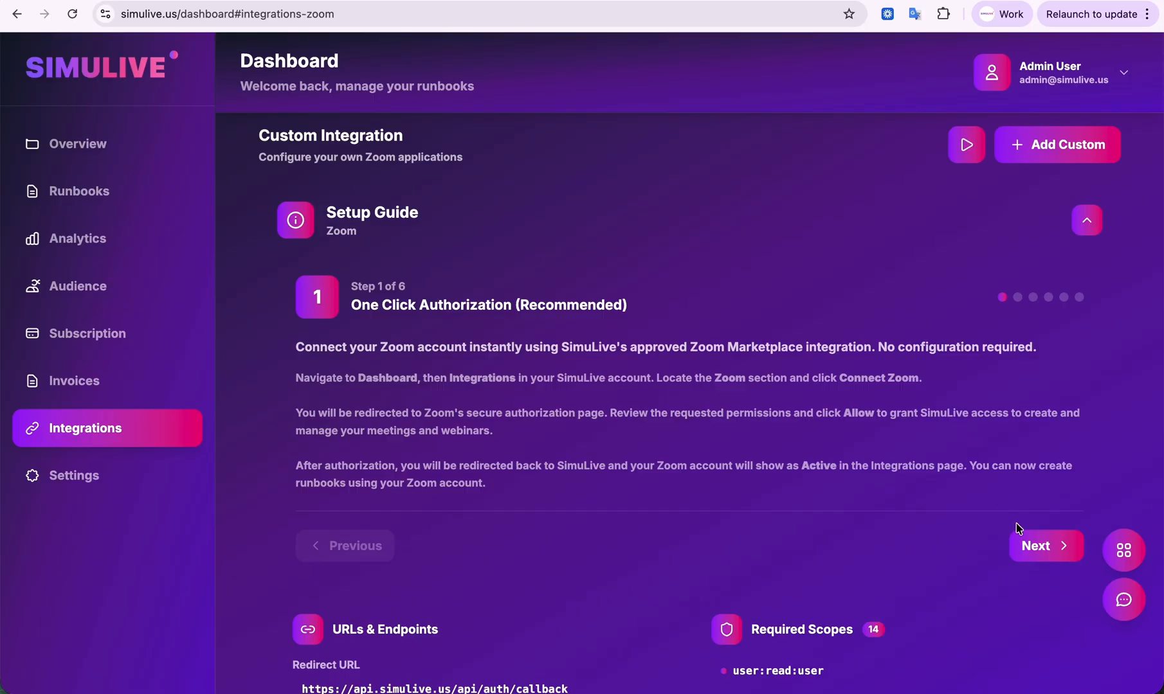
pyautogui.click(1036, 550)
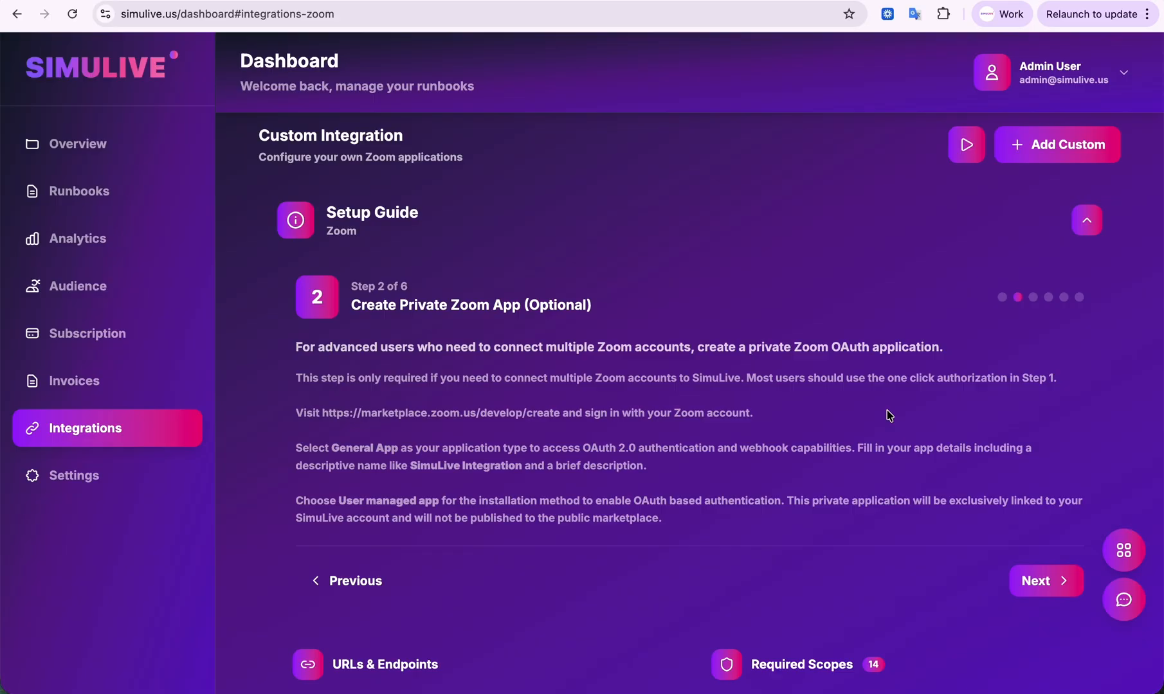
# - Set the custom Zoom integration's app title to "SimuLive Integration"
pyautogui.scroll(-10, 888, 415)
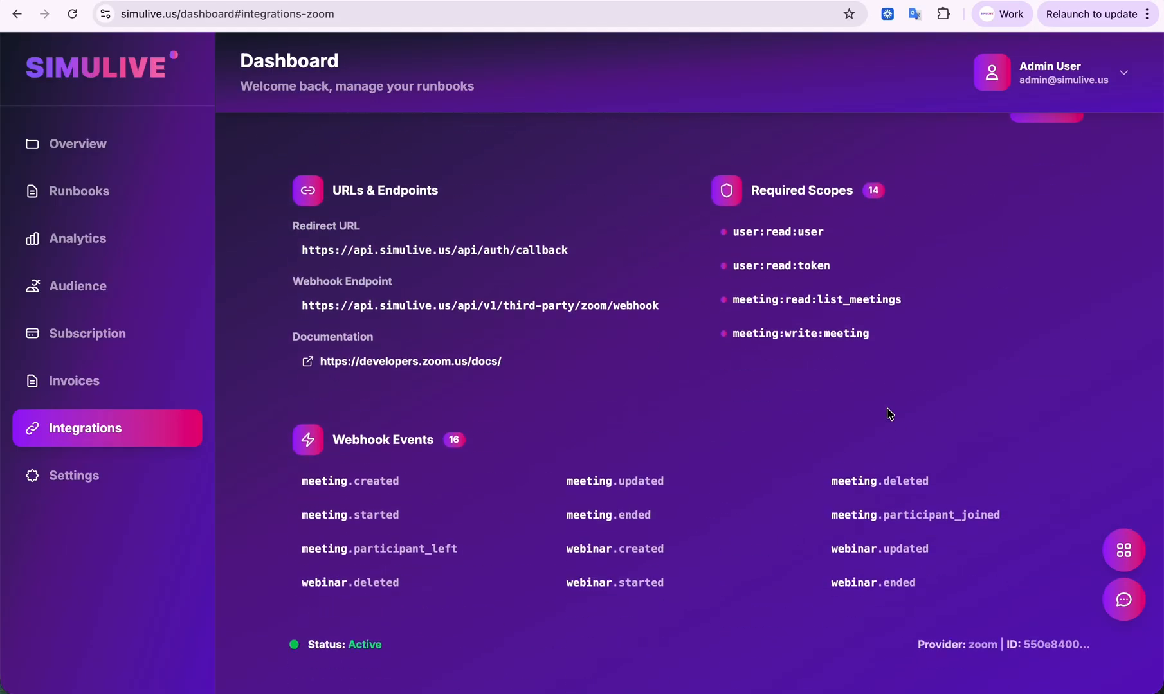
pyautogui.scroll(-4, 827, 631)
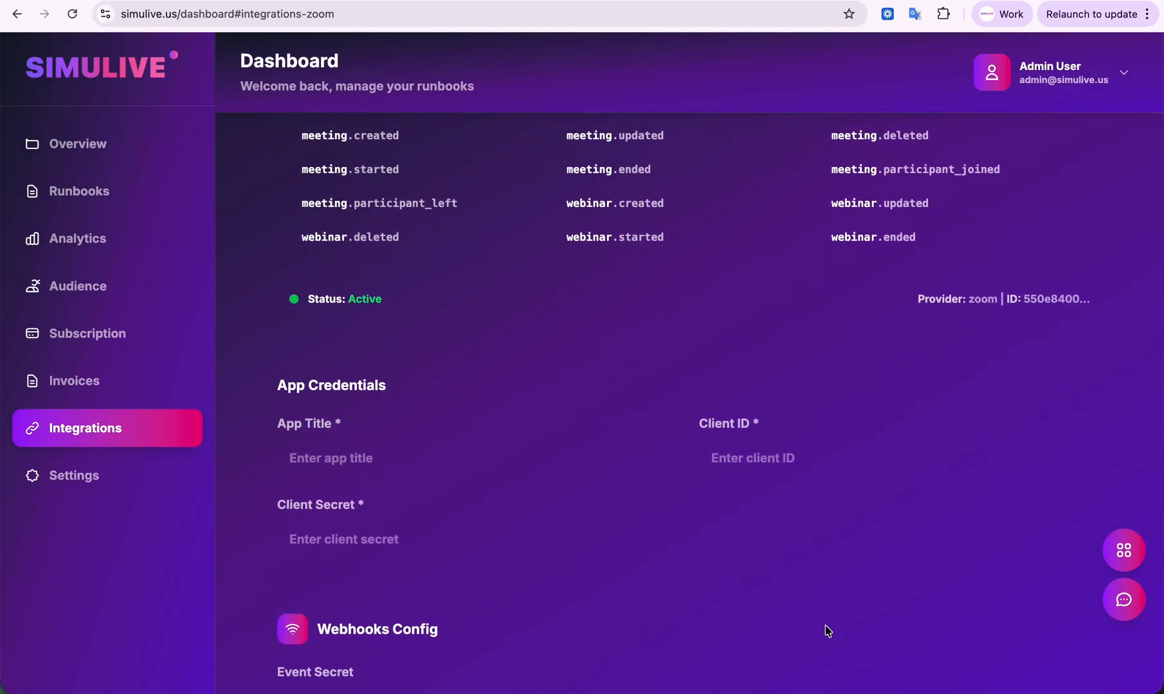
pyautogui.scroll(-1, 475, 484)
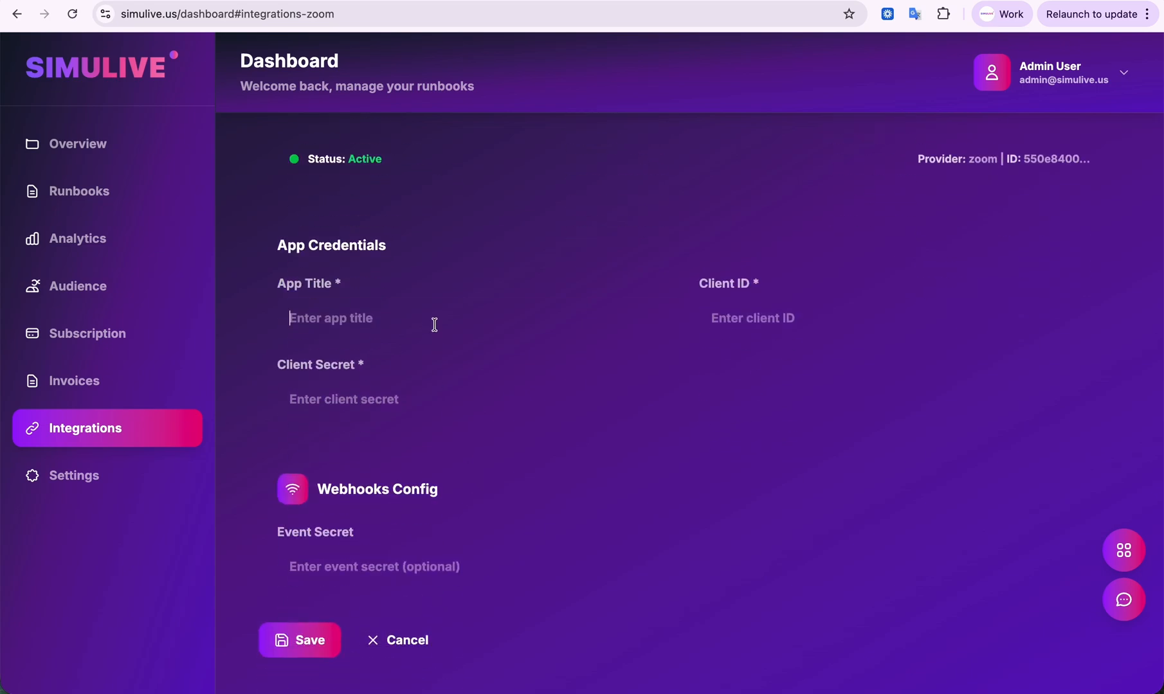
pyautogui.click(435, 325)
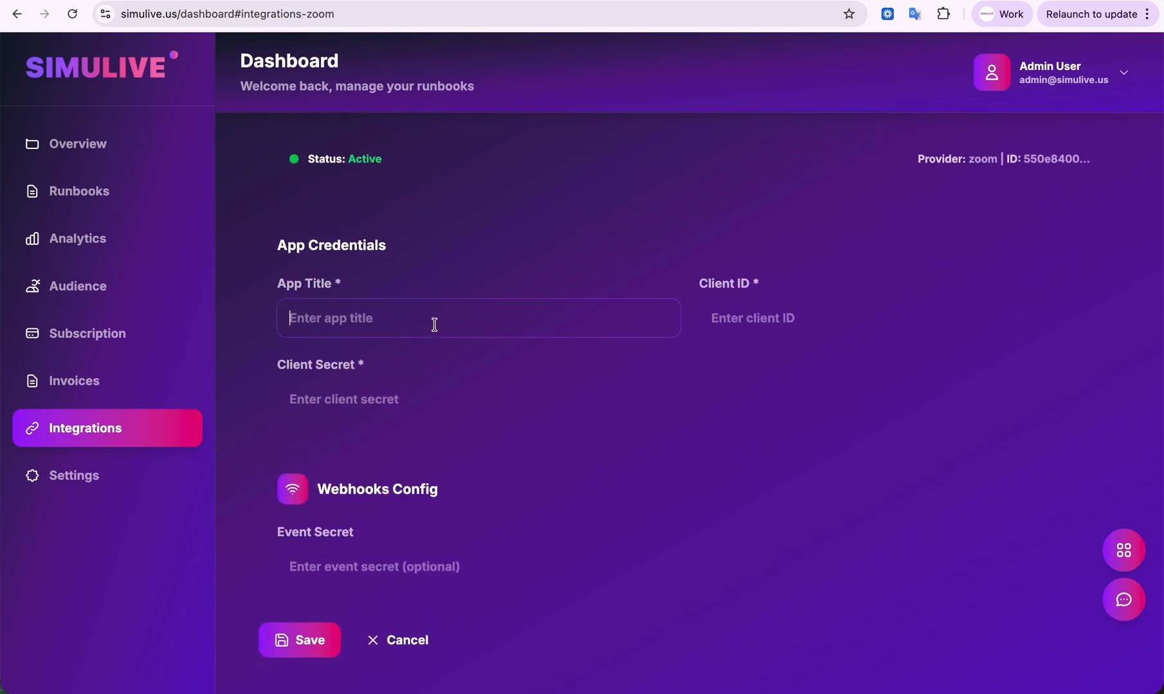
pyautogui.write('SimuLive Integration')
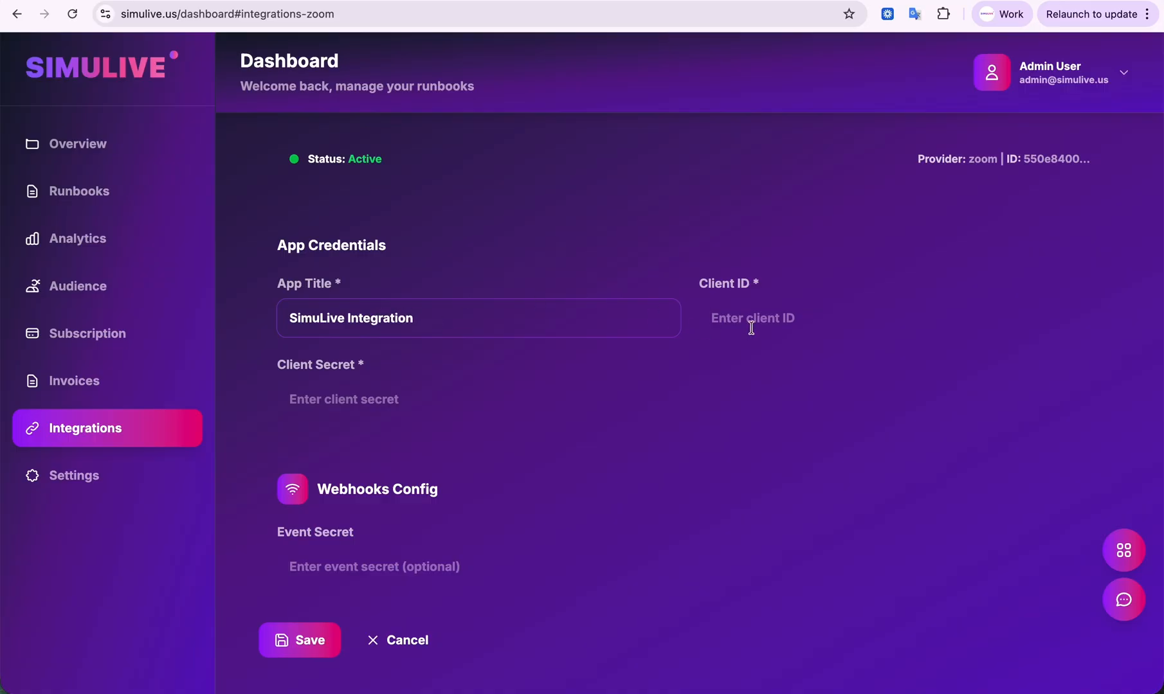
# - Look over the client ID, client secret and event secret fields, and return to the guide's private Zoom app instructions
pyautogui.click(751, 328)
pyautogui.click(574, 409)
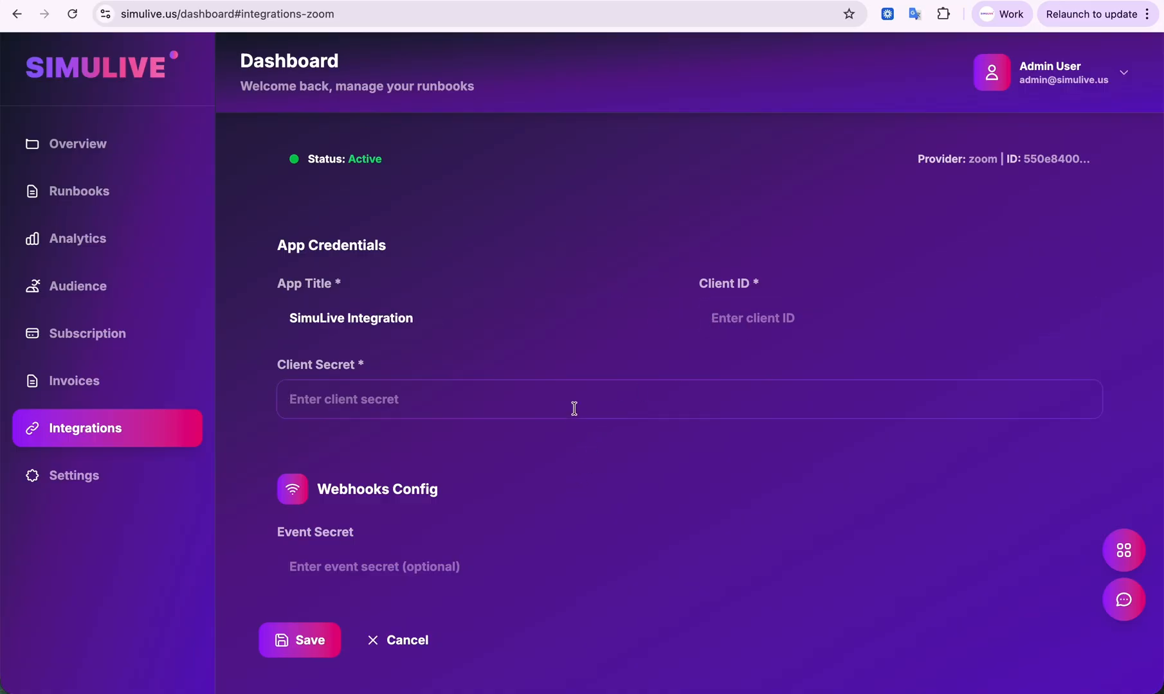
pyautogui.click(484, 566)
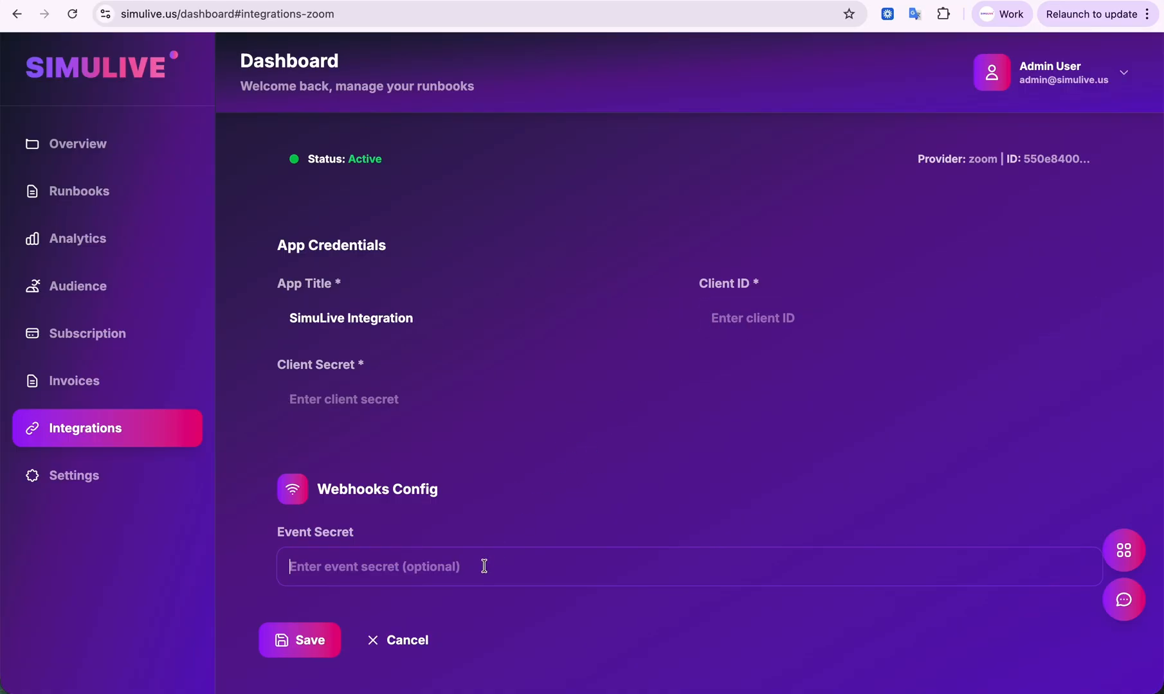
pyautogui.scroll(10, 642, 507)
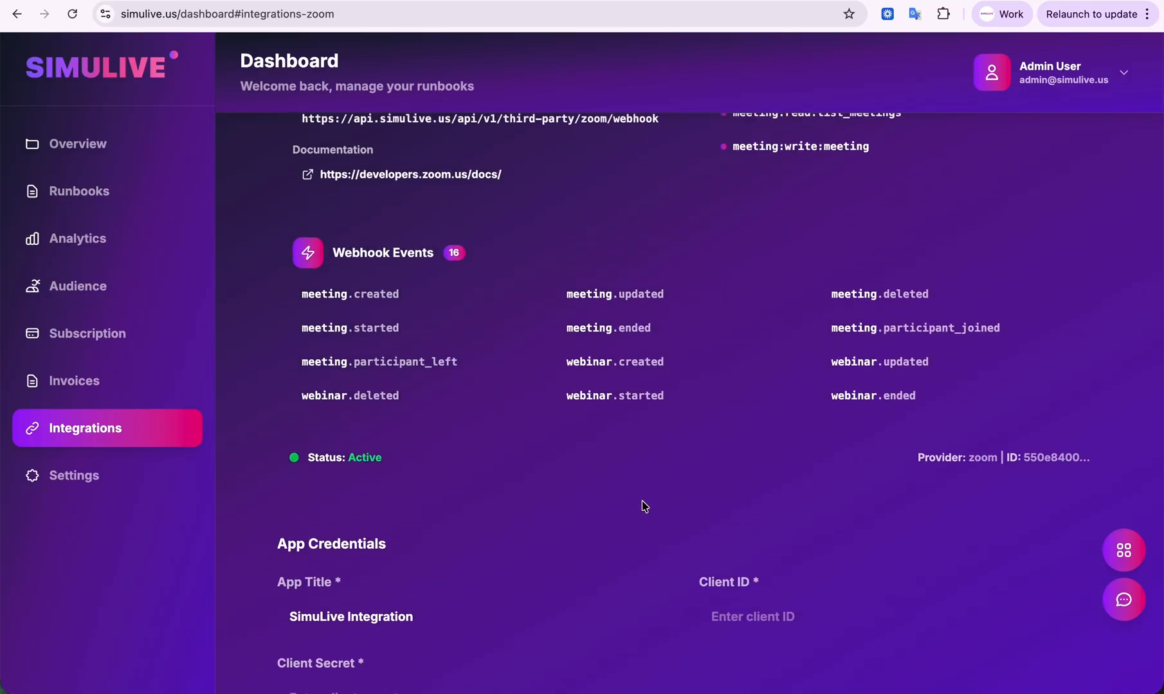
pyautogui.scroll(5, 642, 501)
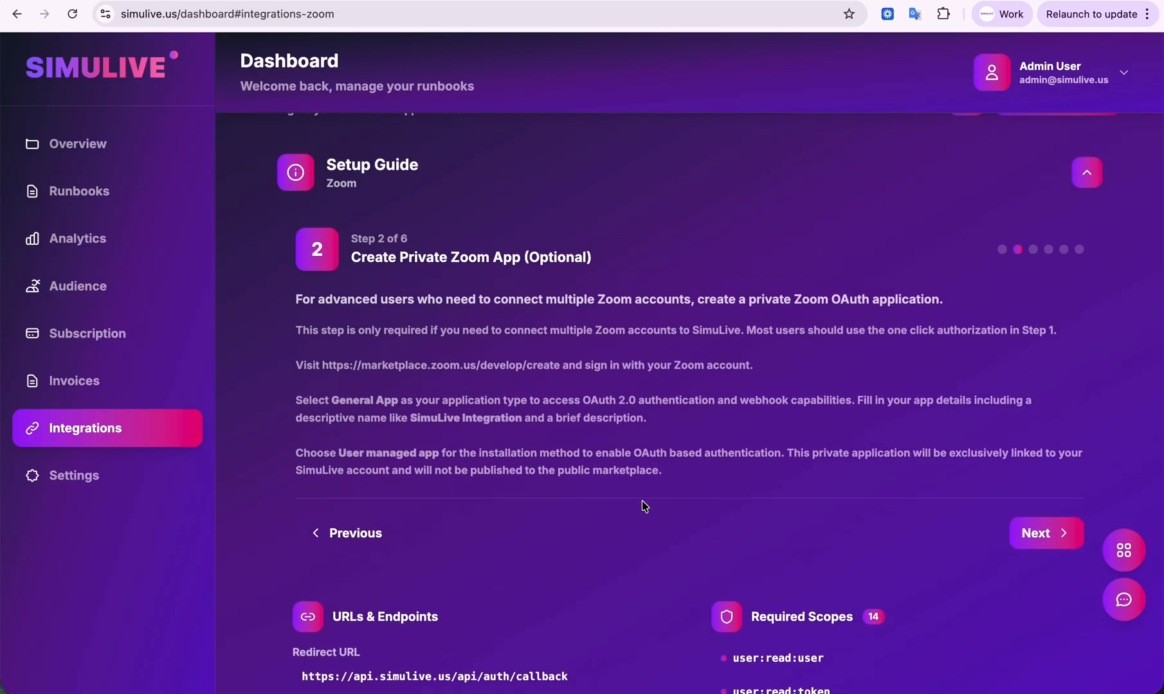
pyautogui.scroll(1, 643, 505)
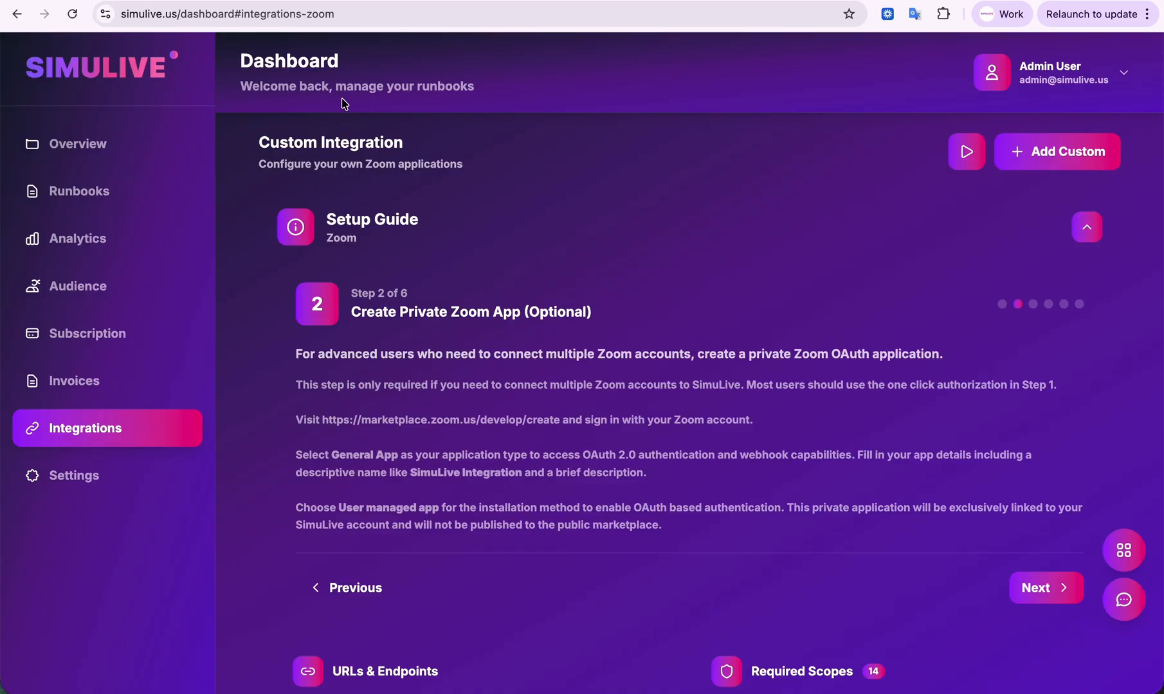
# - Open marketplace.zoom.us/develop/create in a new browser tab and create a General App
pyautogui.press('super+t')
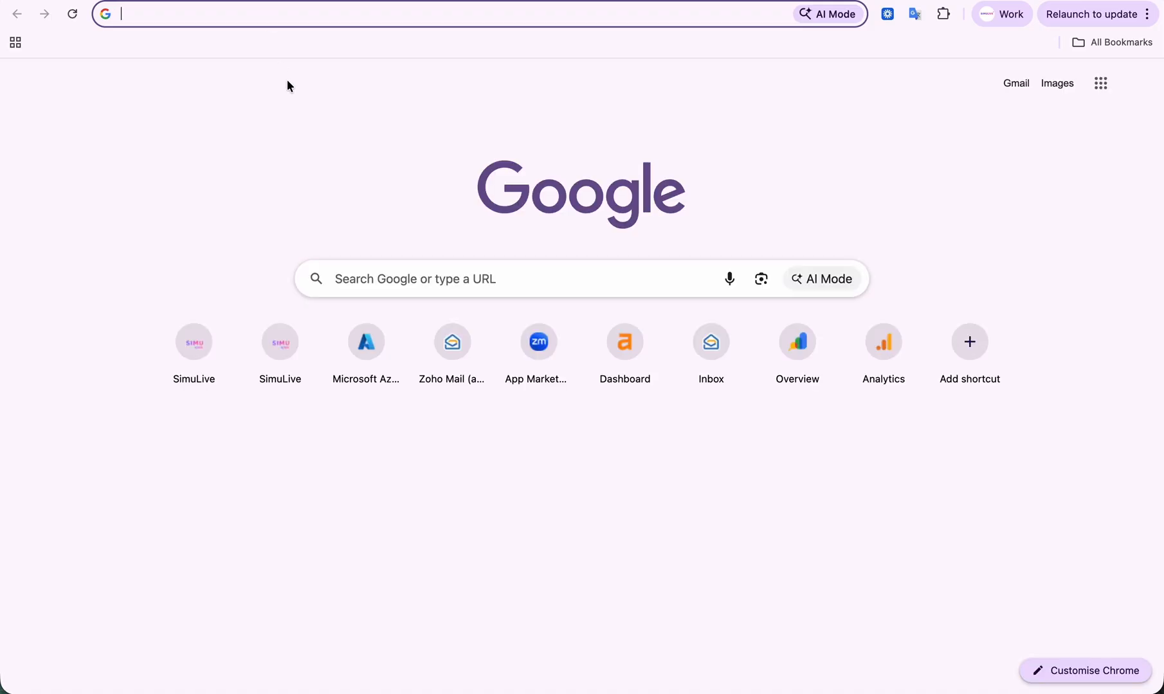
pyautogui.write('mar')
pyautogui.press('Right')
pyautogui.write('/d')
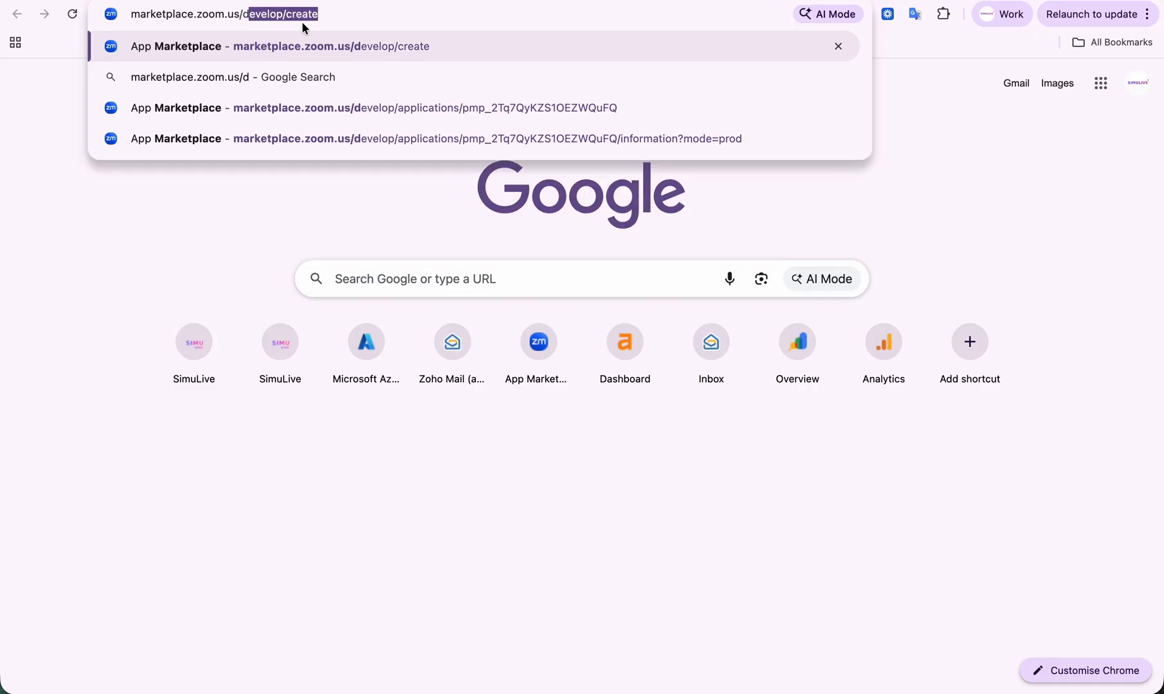
pyautogui.press('Return')
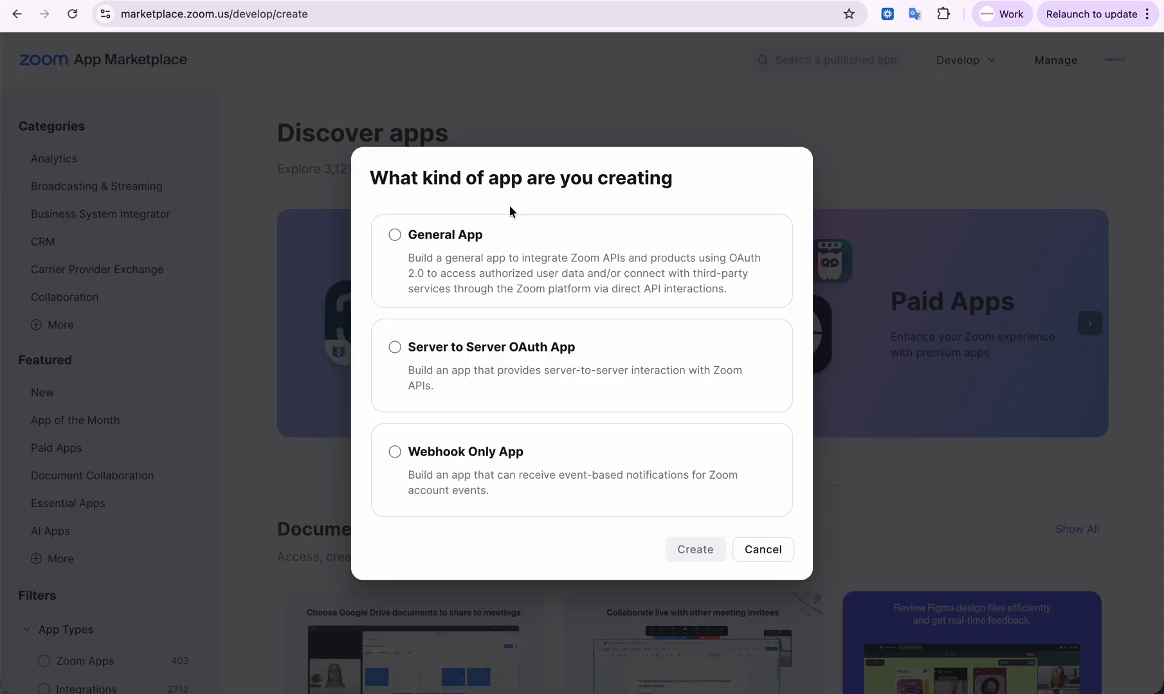
pyautogui.click(539, 273)
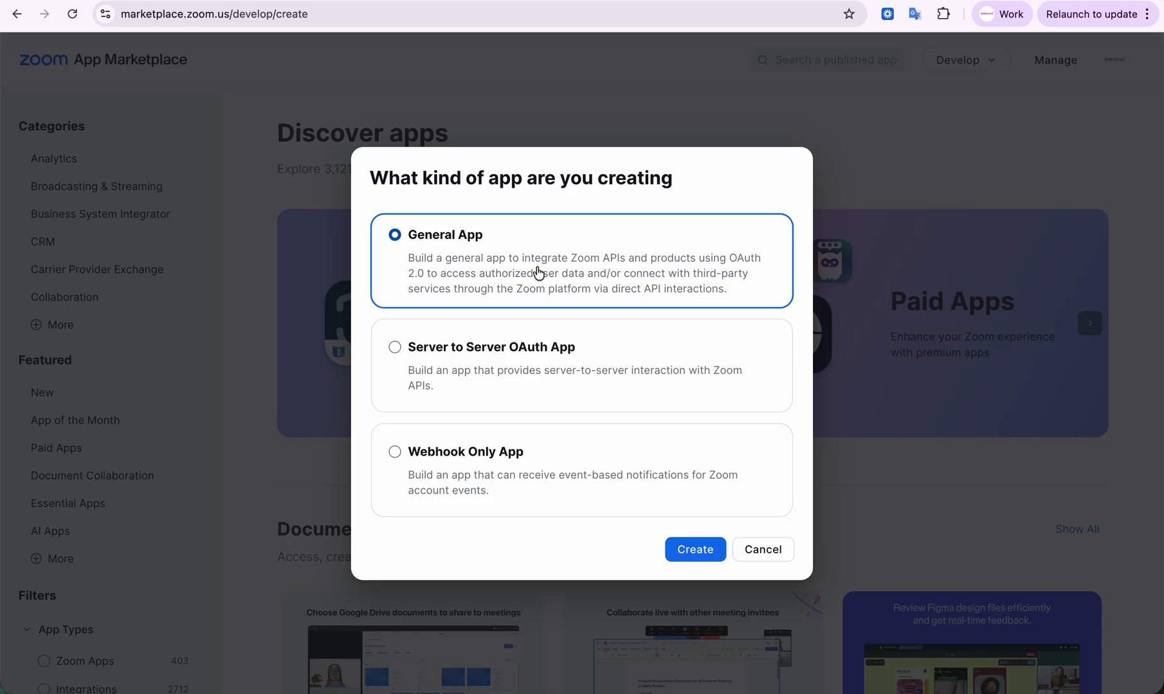
pyautogui.click(685, 547)
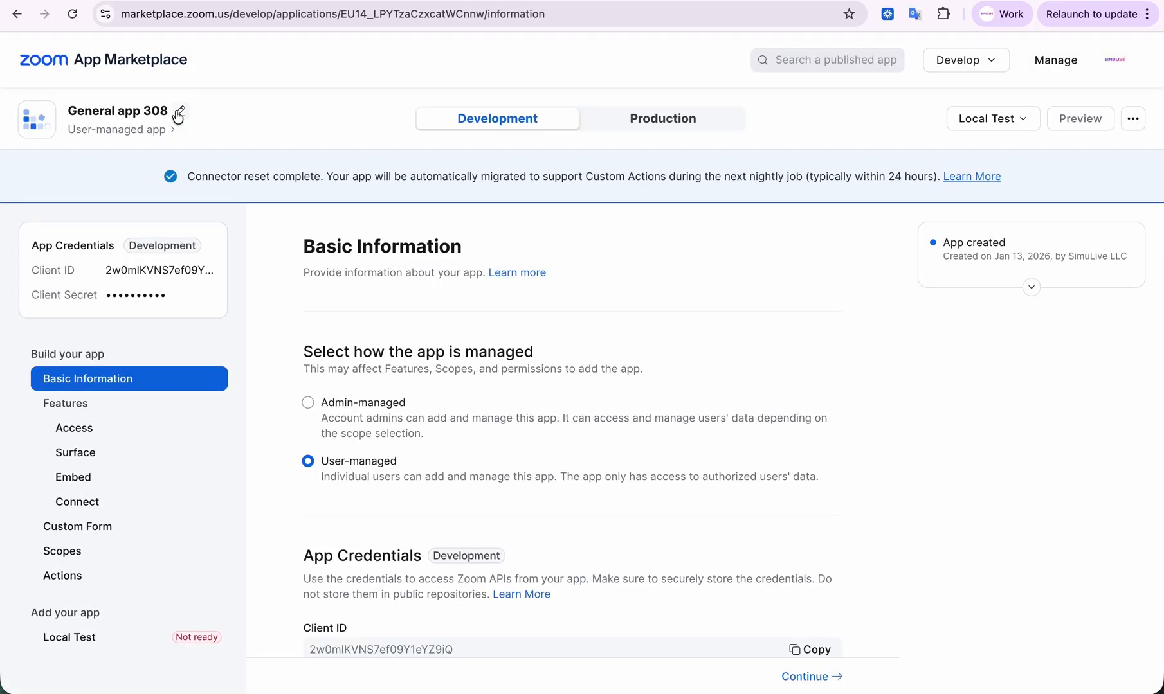
# - Rename the new Zoom app to "SimuLive Integration"
pyautogui.click(179, 113)
pyautogui.tripleClick(175, 111)
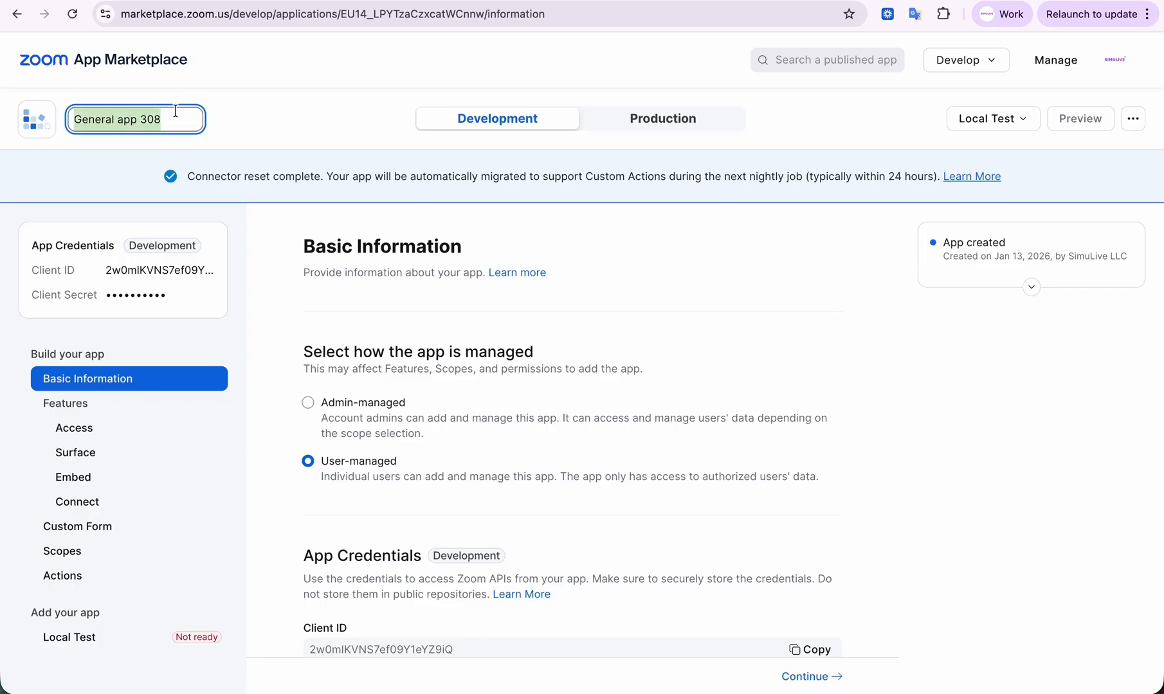
pyautogui.write('Simu')
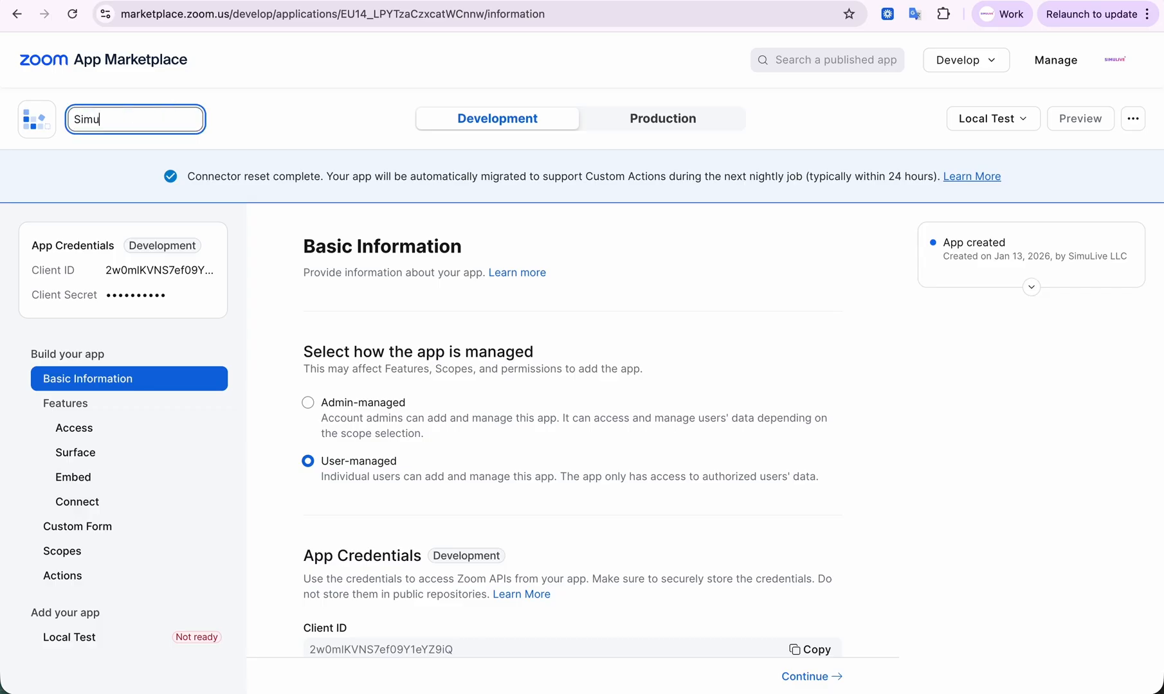
pyautogui.write('Live Integration')
pyautogui.click(255, 128)
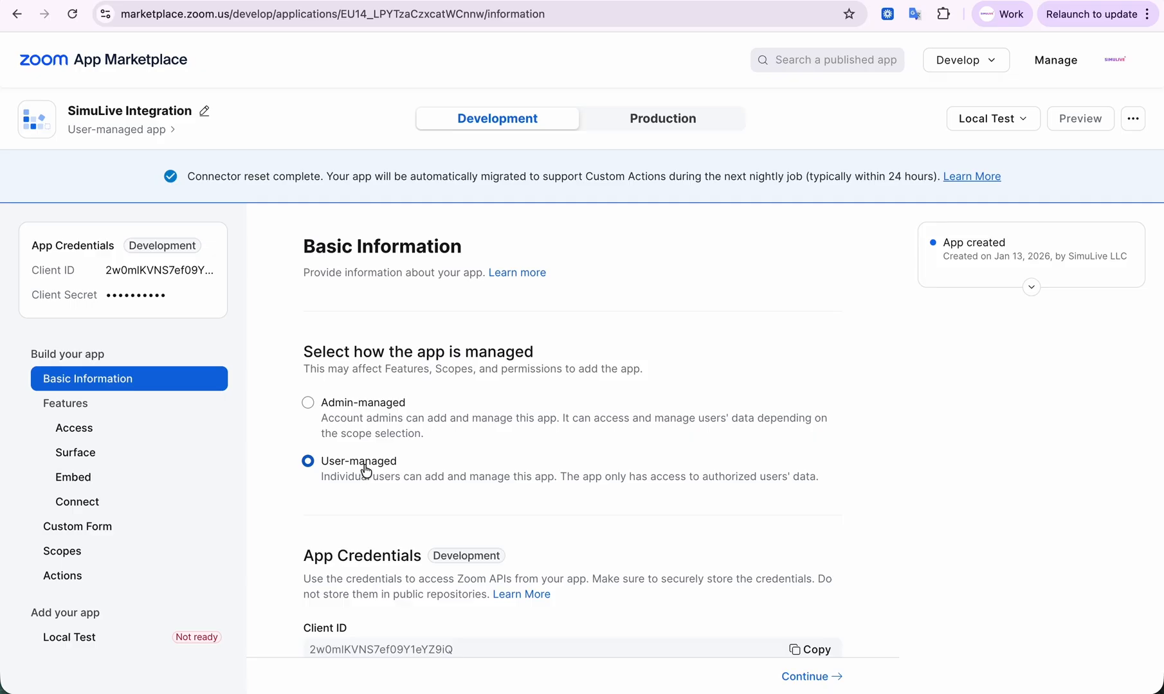
# - In the production settings, fill in the developer contact with the name SimuLive, the contact's e-mail and the role Developer
pyautogui.click(688, 119)
pyautogui.click(385, 412)
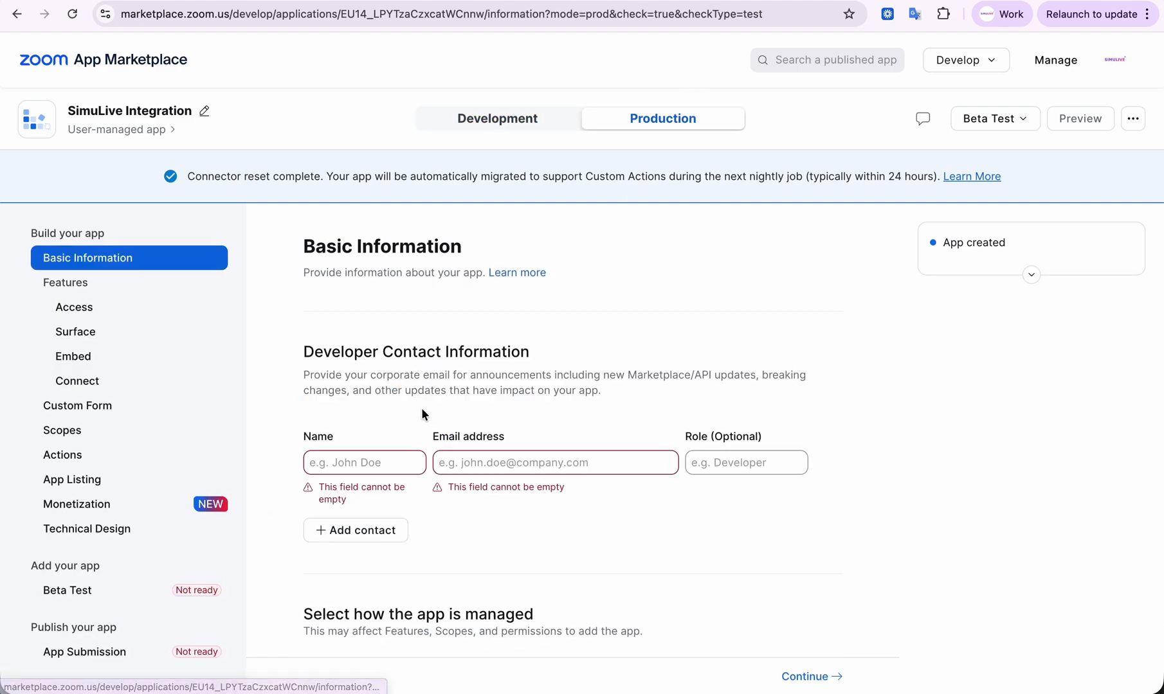
pyautogui.click(397, 461)
pyautogui.write('SimuLive')
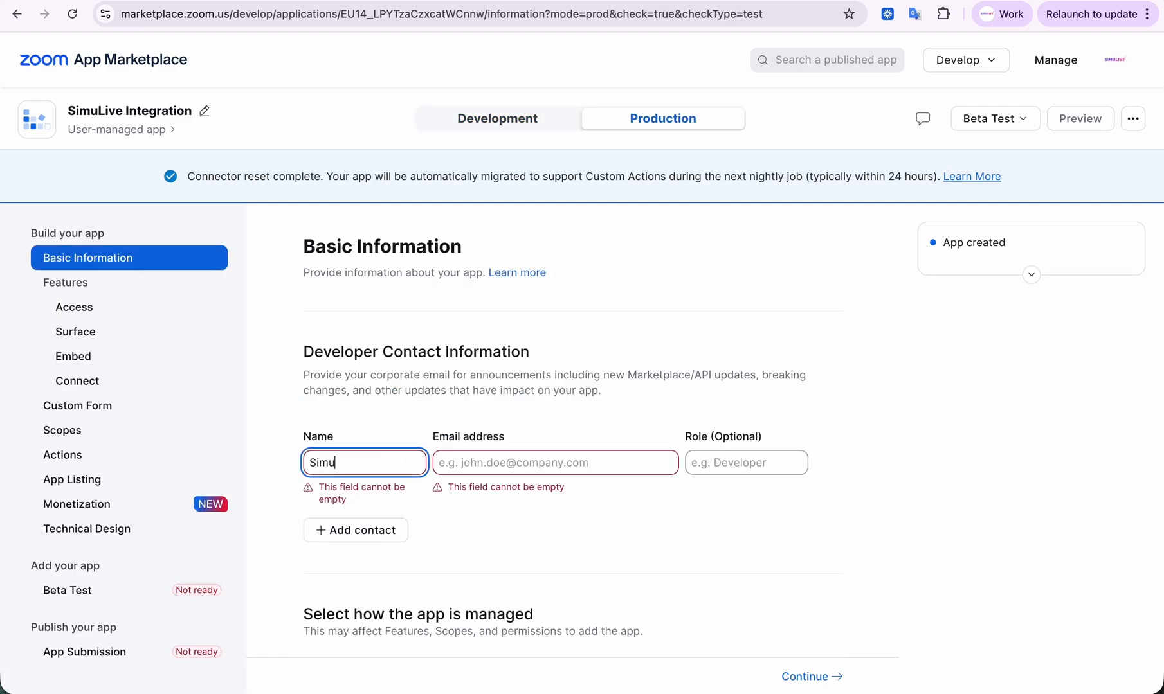
pyautogui.press('Tab')
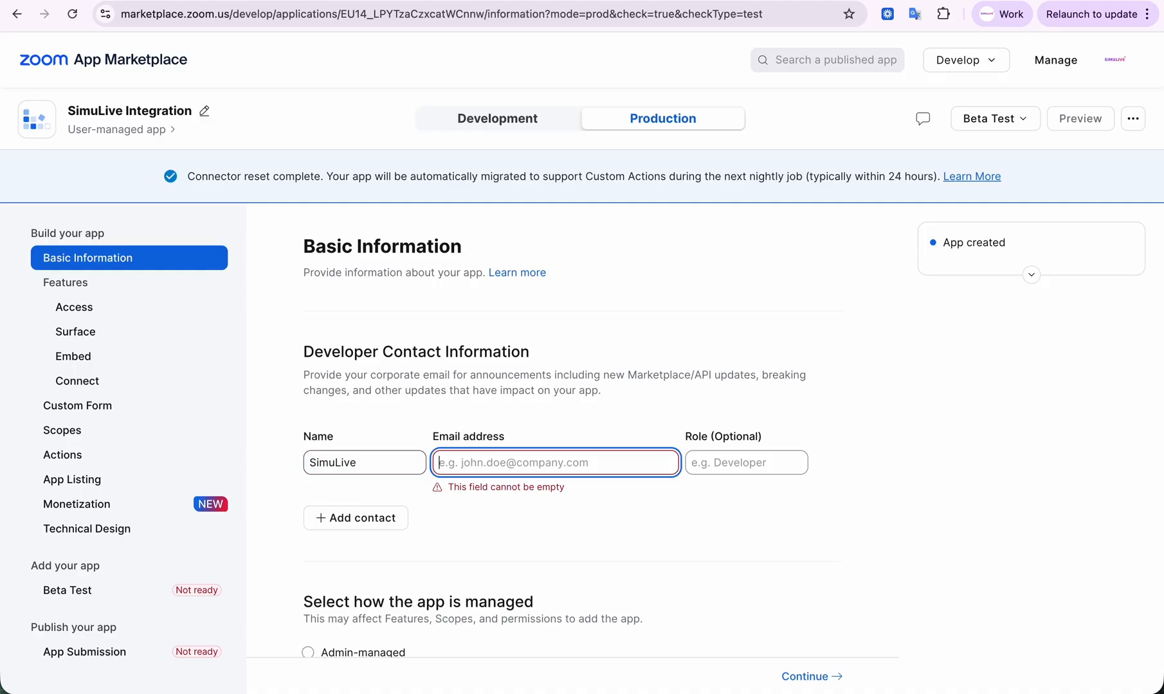
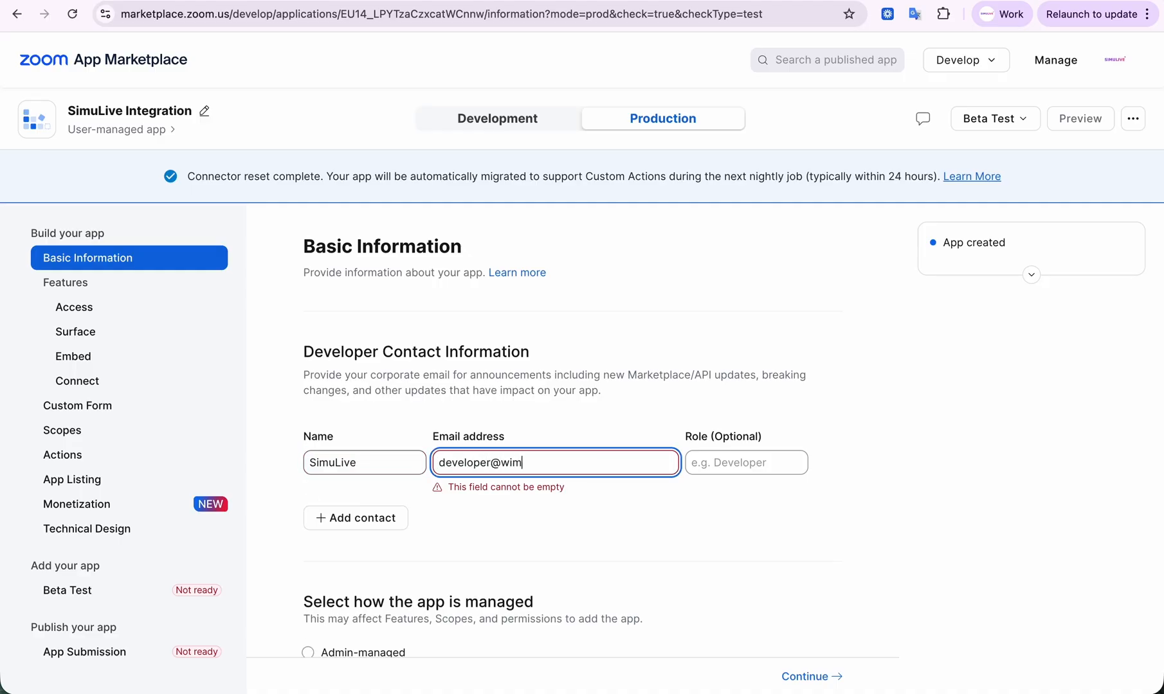
pyautogui.press('Tab')
pyautogui.write('Developer')
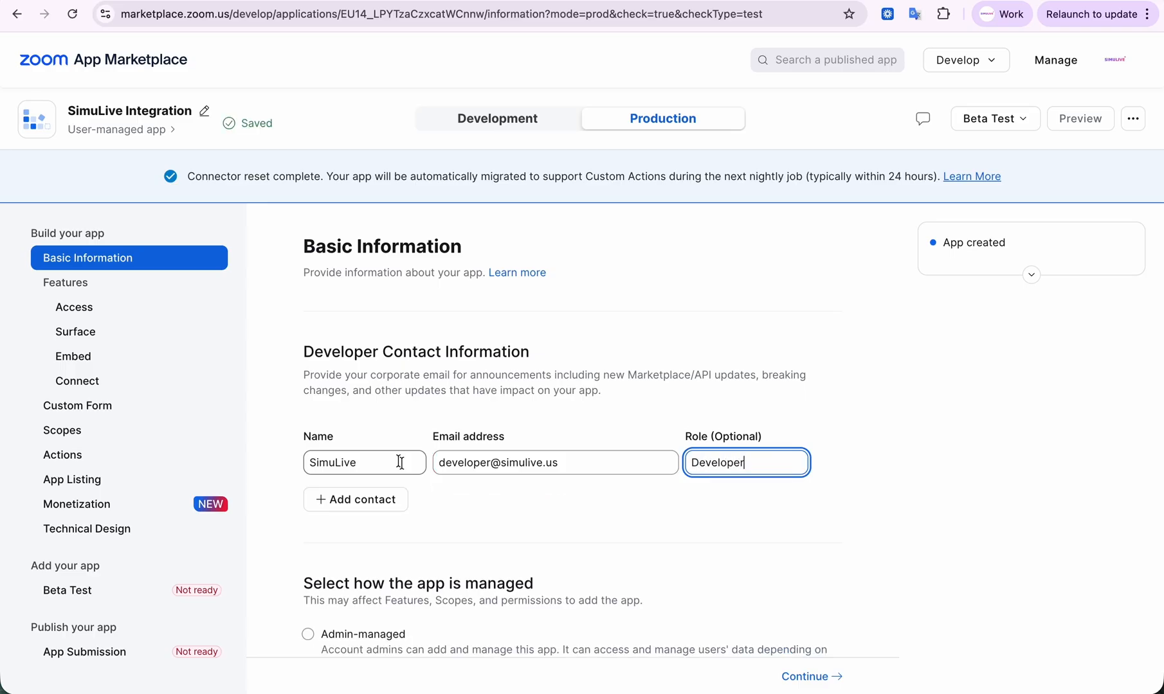
pyautogui.click(485, 525)
# - Review the production basic information, check the Beta Test requirements, and open the App Listing's app information
pyautogui.scroll(-4, 484, 524)
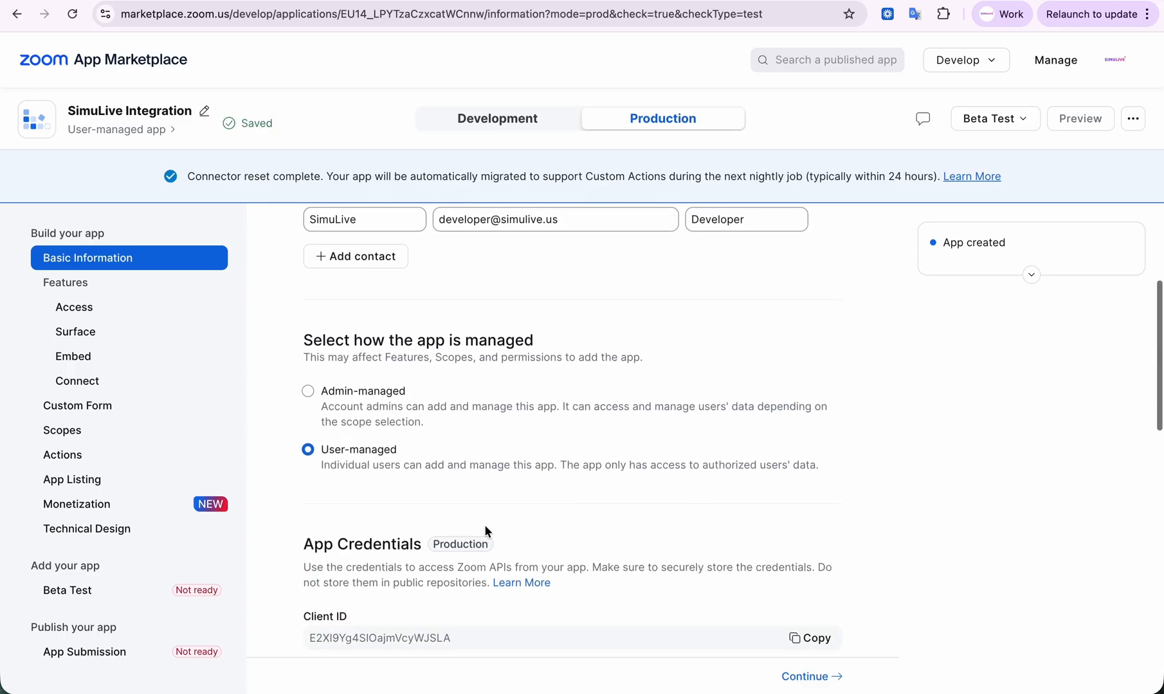
pyautogui.scroll(-9, 485, 525)
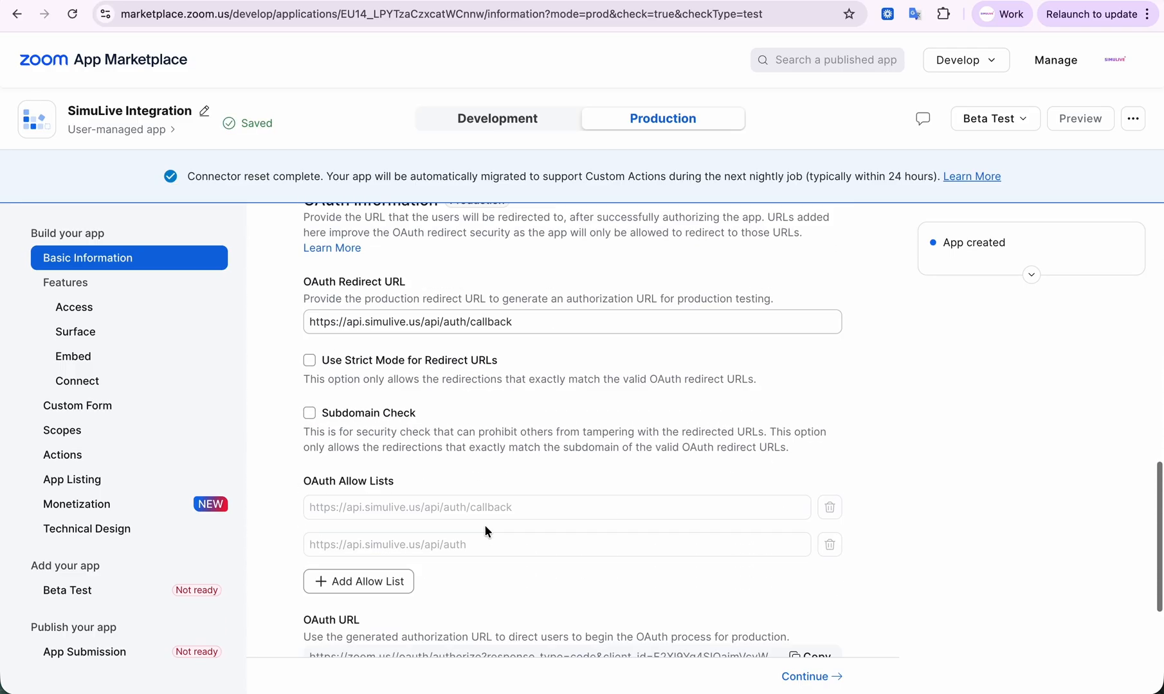
pyautogui.scroll(-4, 485, 524)
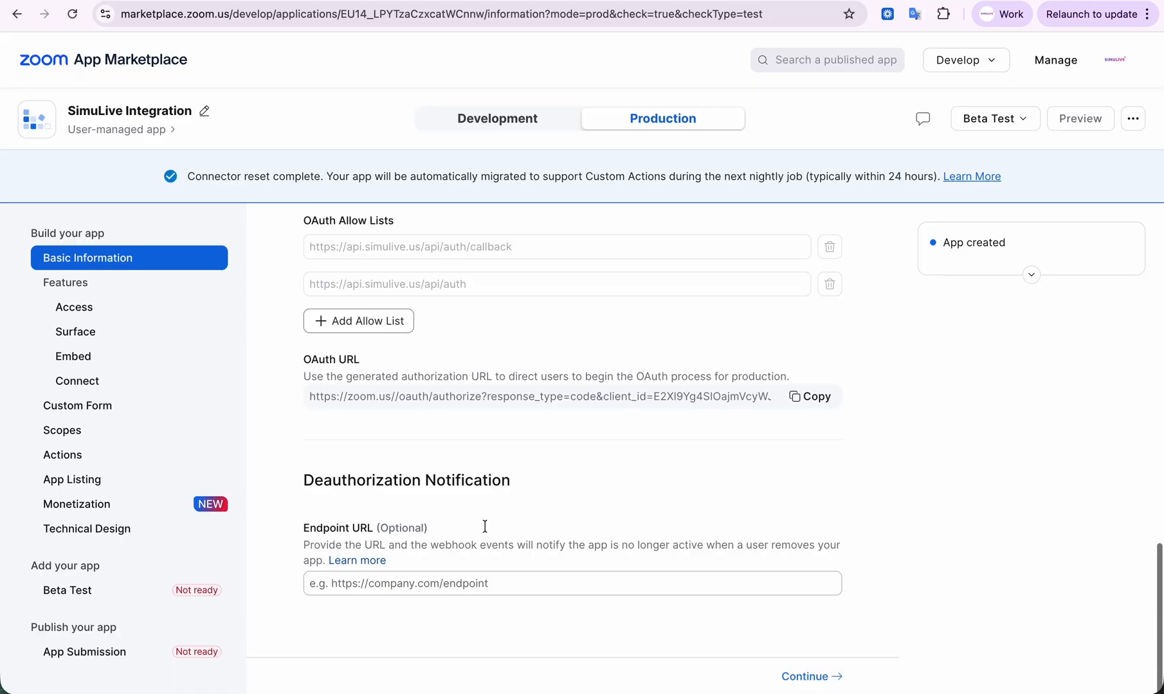
pyautogui.click(156, 593)
pyautogui.click(364, 412)
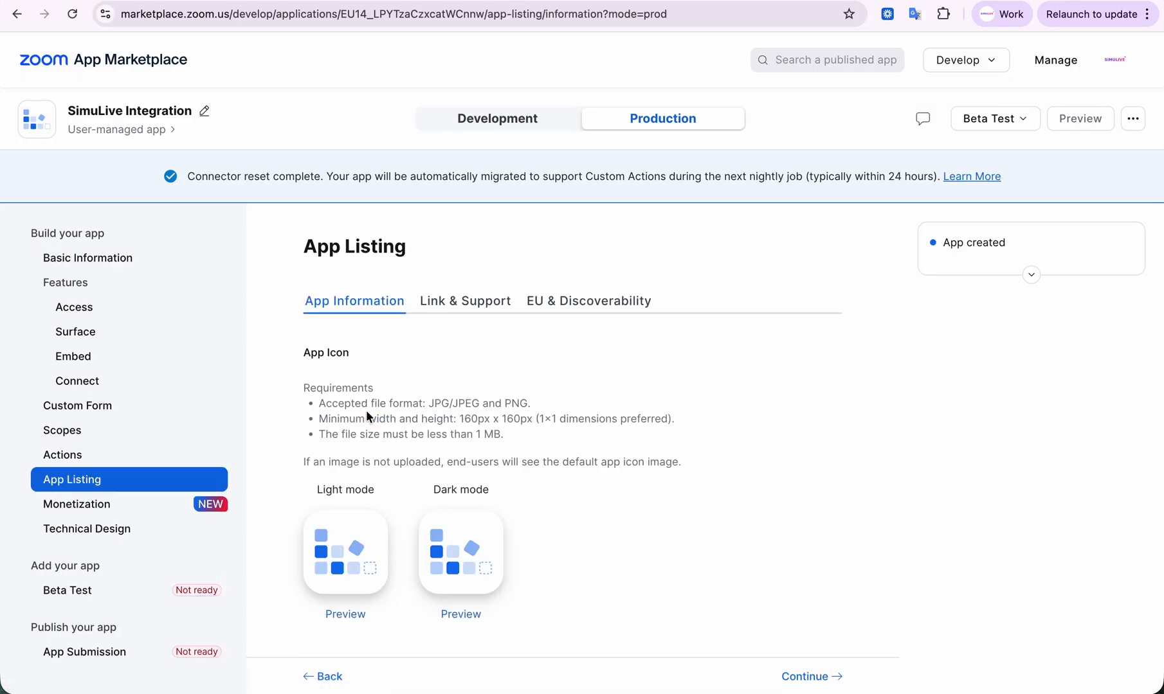
# - Fill in the app listing with the company name SimuLive and the short description "SimuLive Integration"
pyautogui.scroll(-6, 551, 408)
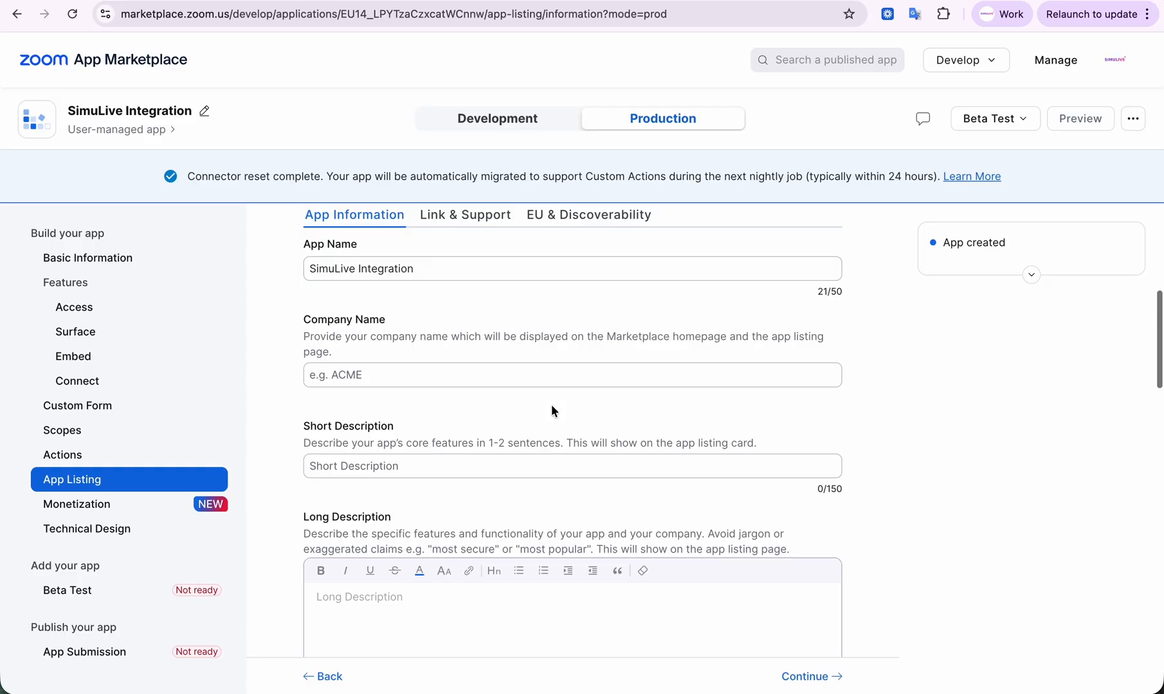
pyautogui.click(473, 373)
pyautogui.write('Simu')
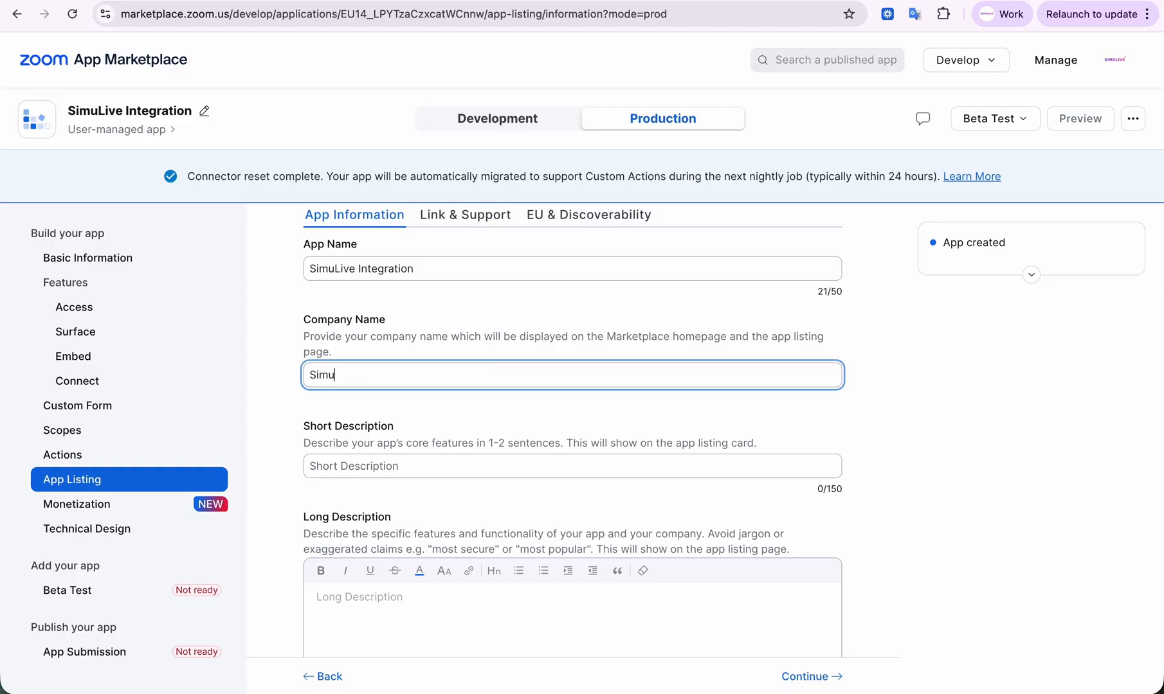
pyautogui.write('Live')
pyautogui.click(458, 463)
pyautogui.write('S')
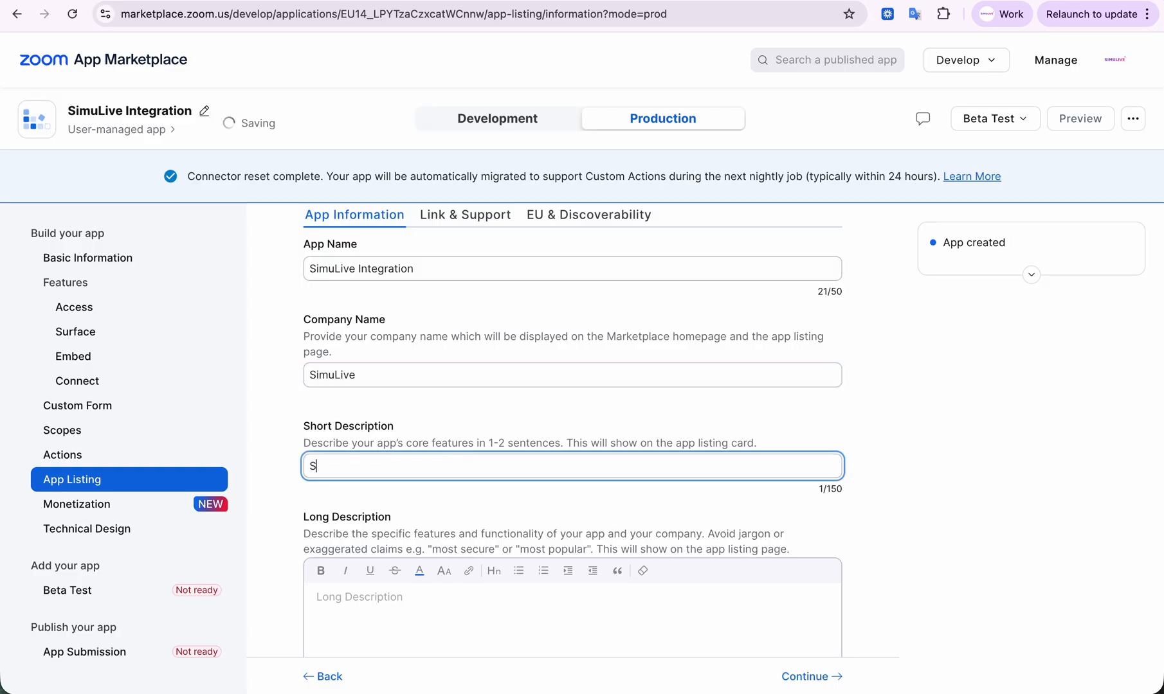
pyautogui.write('imuLive Int')
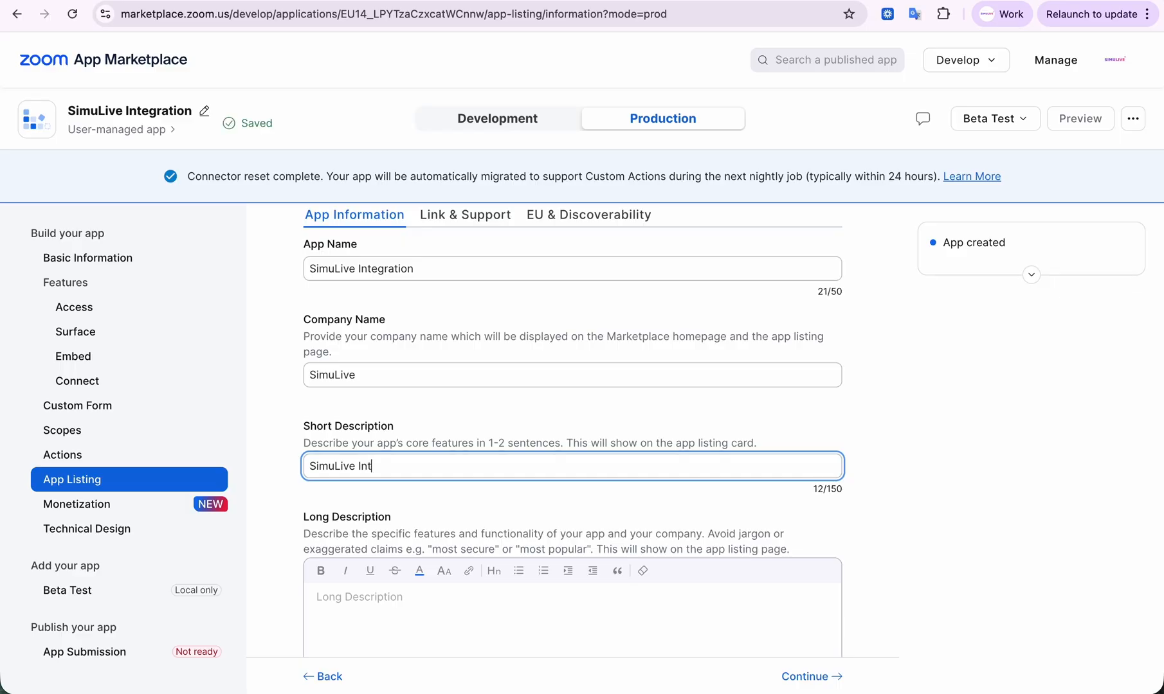
pyautogui.write('egration')
# - Enter the long description "SimuLive Integration Custom App." in the app listing
pyautogui.click(502, 618)
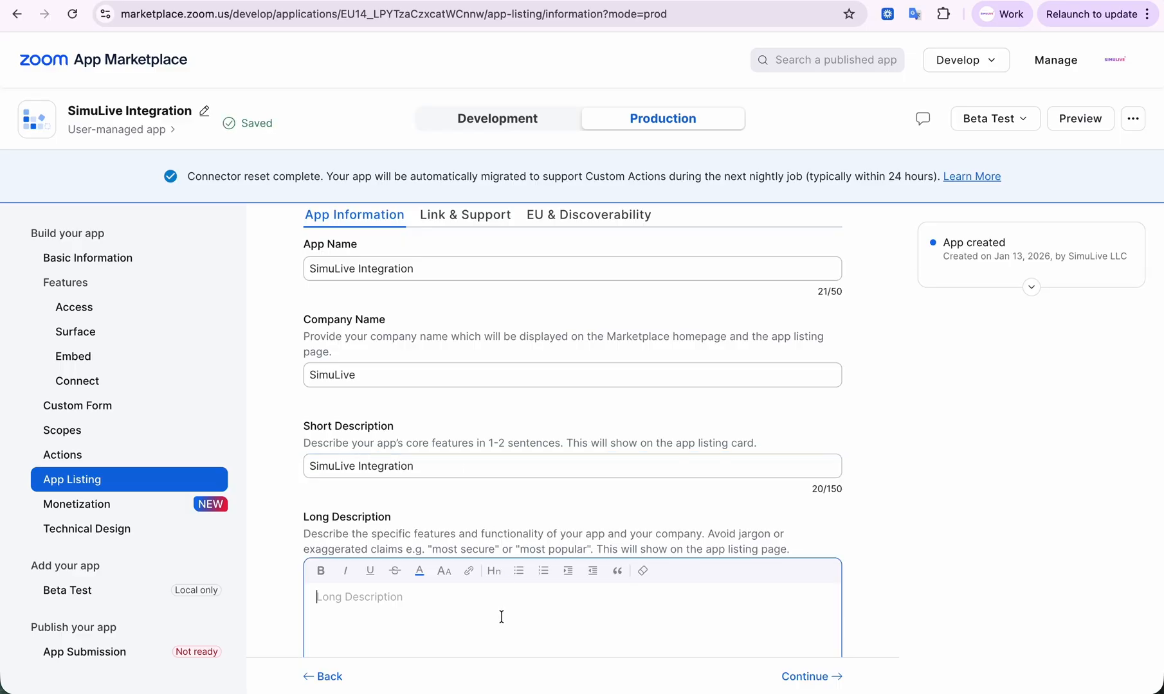
pyautogui.write('SimuLie')
pyautogui.press('BackSpace')
pyautogui.press('BackSpace')
pyautogui.write('ve Integ')
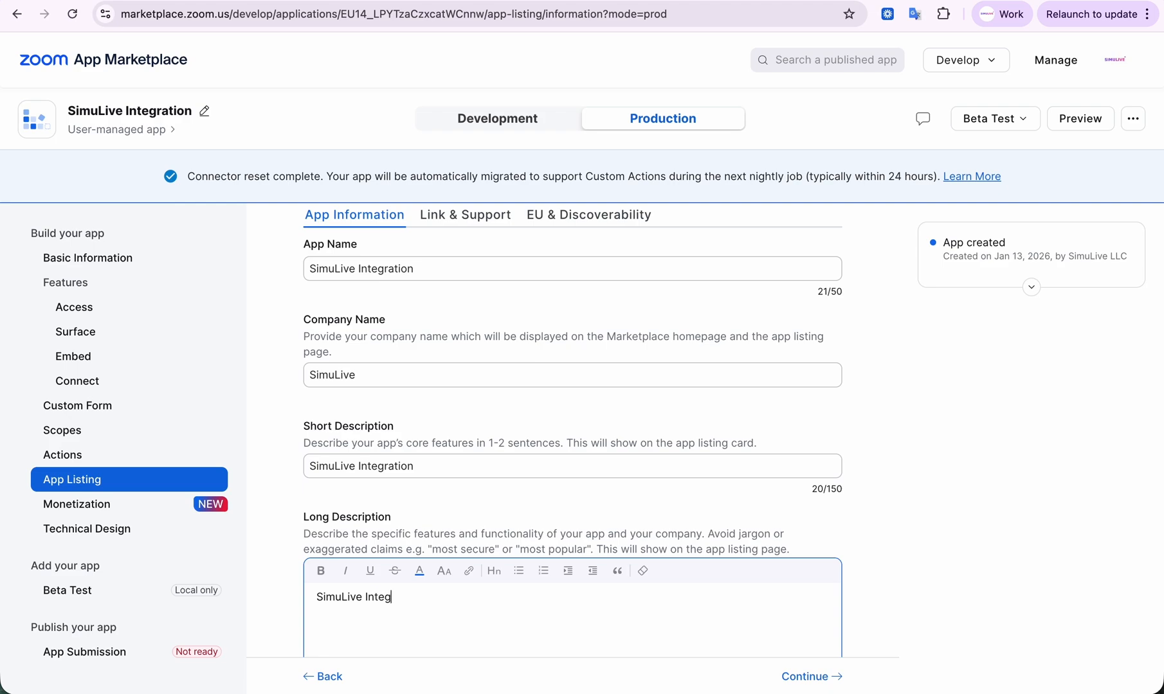
pyautogui.write('ration Custom App.')
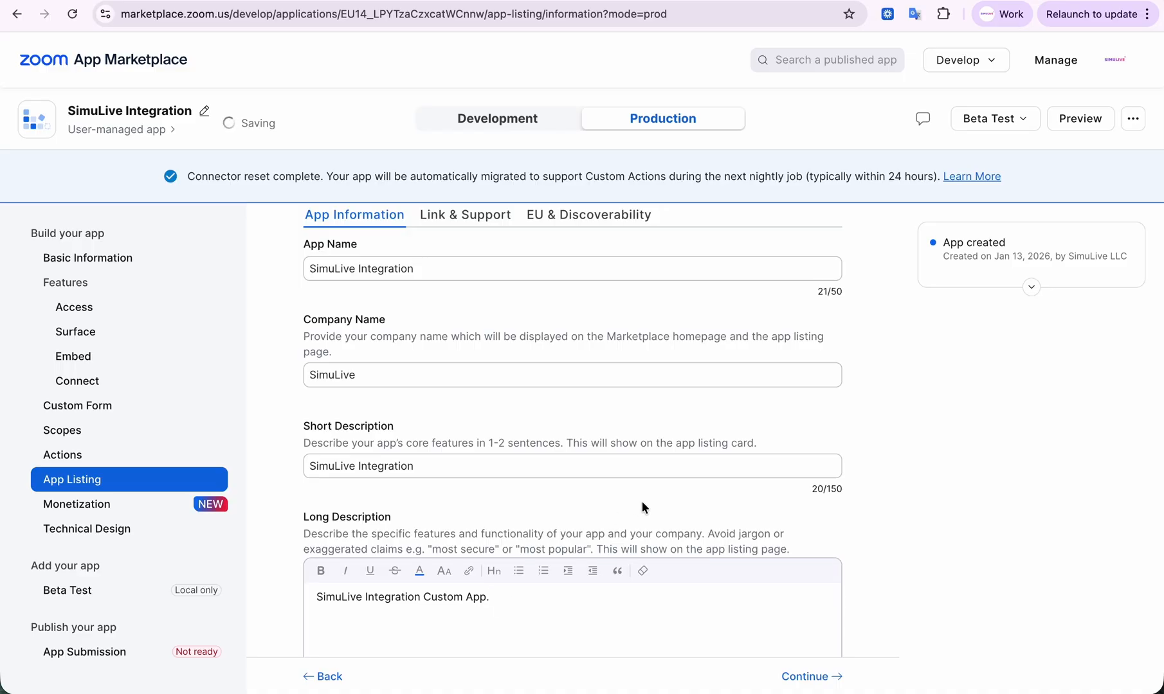
# - Set the marketplace category to Broadcasting & Streaming and the industry vertical to Other, and open the Beta Test page
pyautogui.scroll(-10, 641, 502)
pyautogui.scroll(-10, 630, 512)
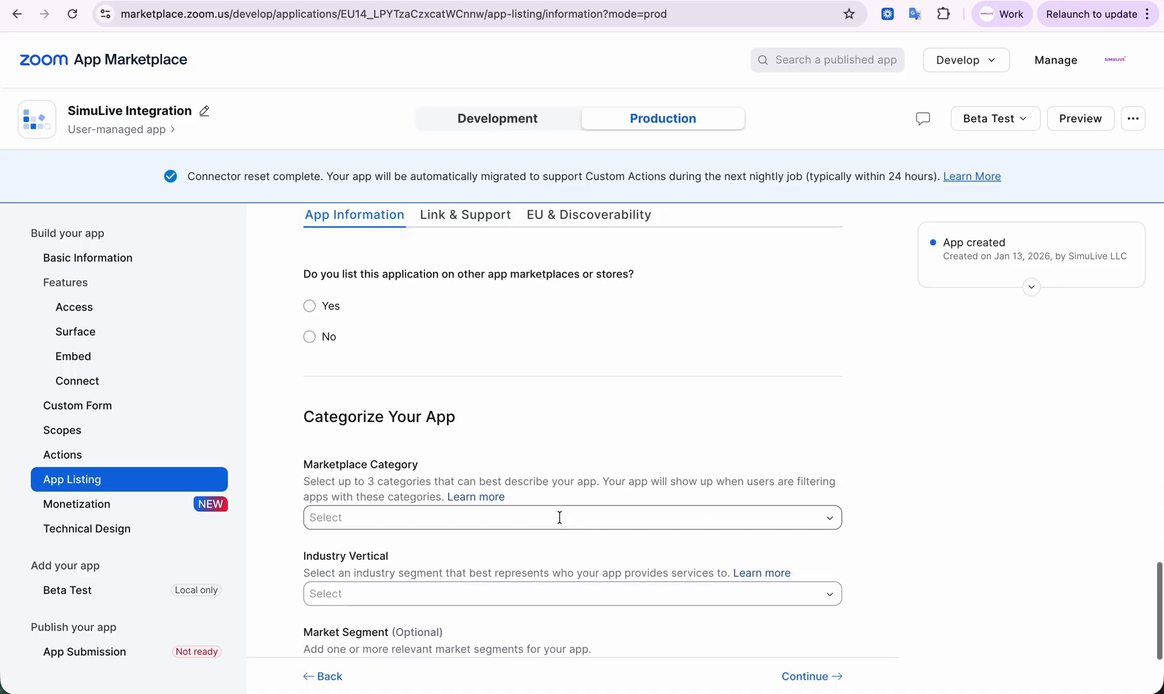
pyautogui.click(559, 518)
pyautogui.click(418, 582)
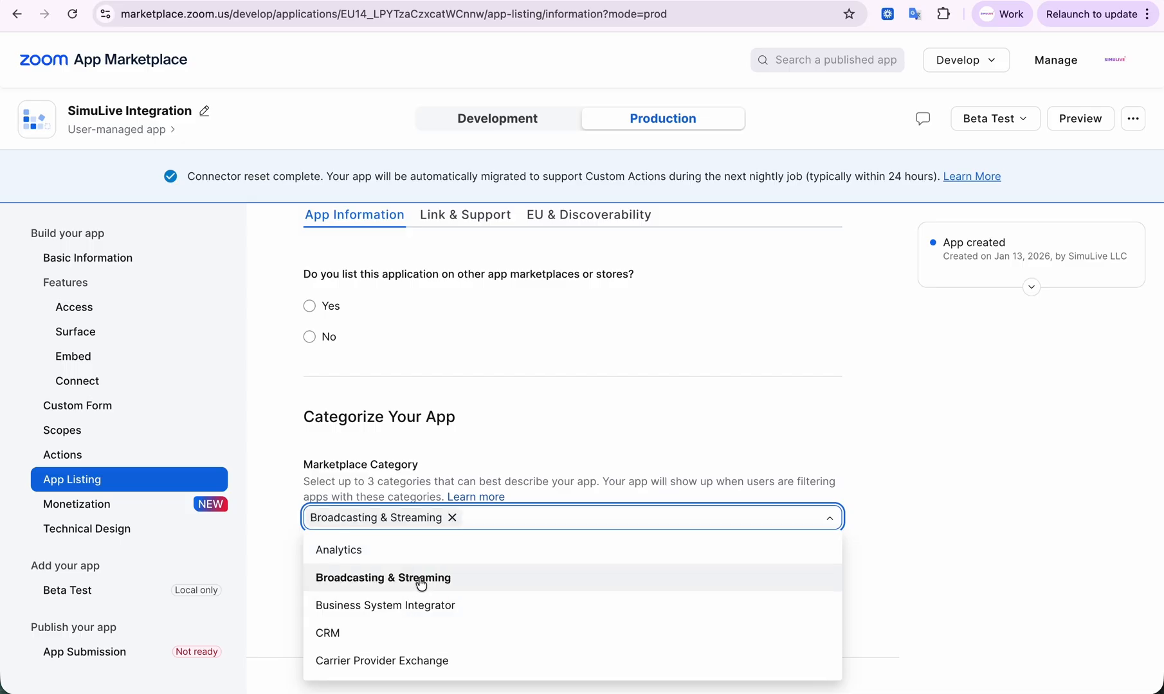
pyautogui.click(596, 437)
pyautogui.scroll(-3, 595, 437)
pyautogui.click(522, 426)
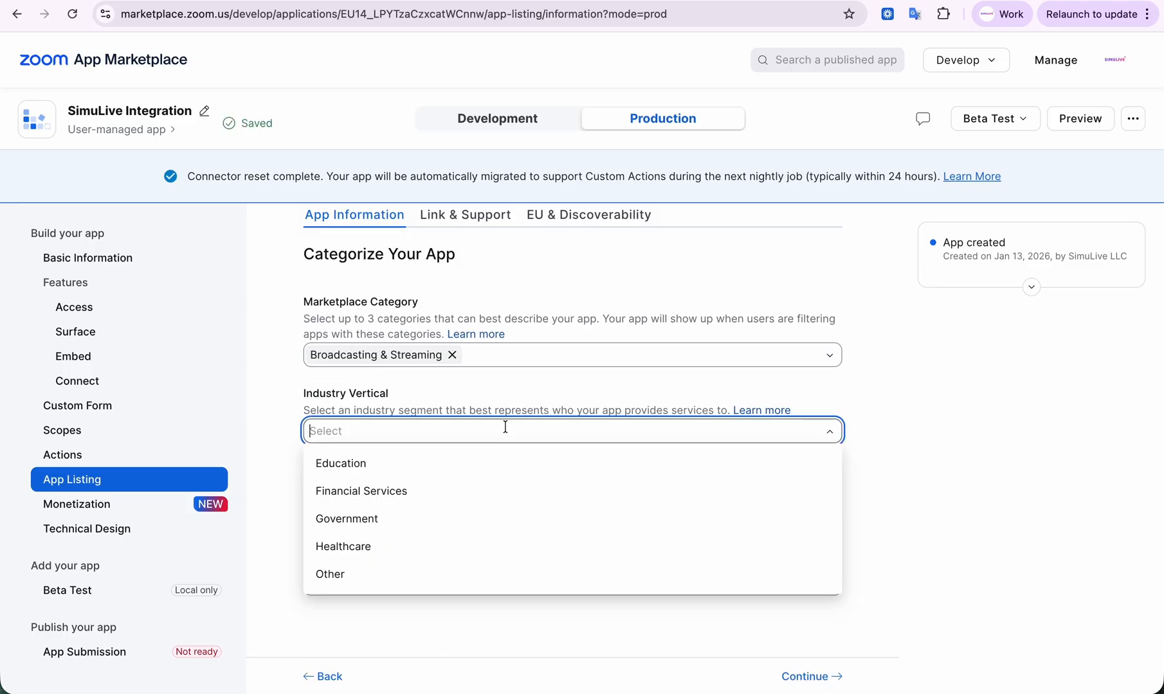
pyautogui.click(347, 578)
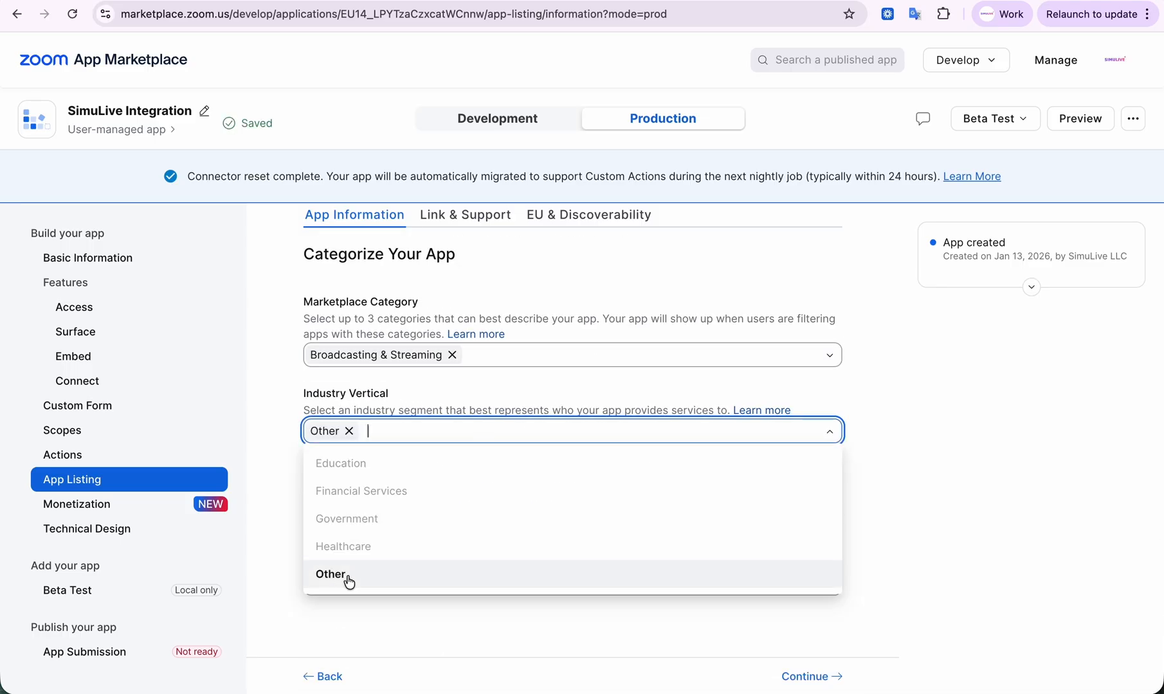
pyautogui.click(915, 461)
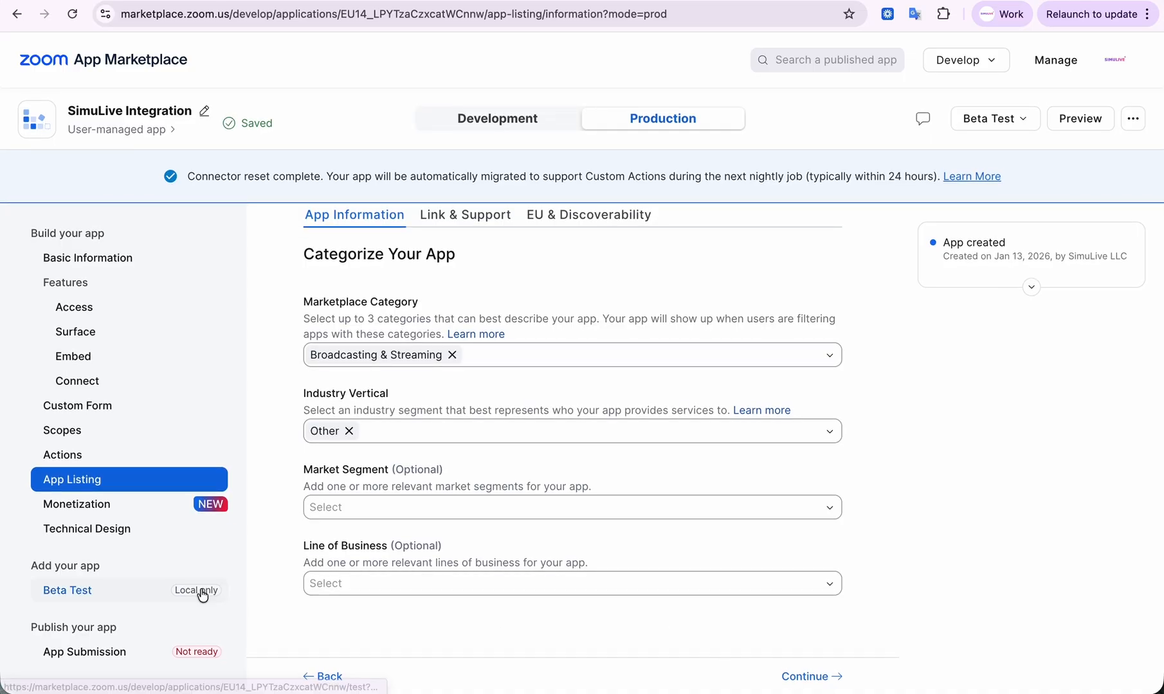
pyautogui.click(150, 596)
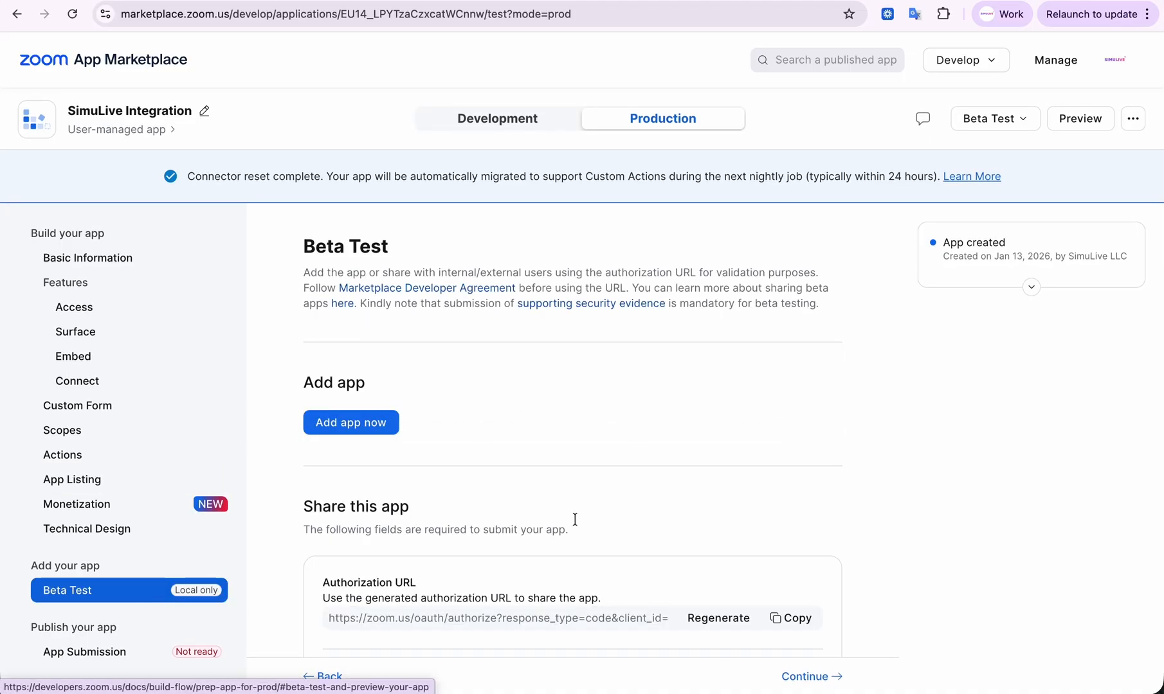
# - Switch to the SimuLive dashboard, advance the setup guide to step 3, and examine its OAuth instructions and required scopes
pyautogui.click(192, 1)
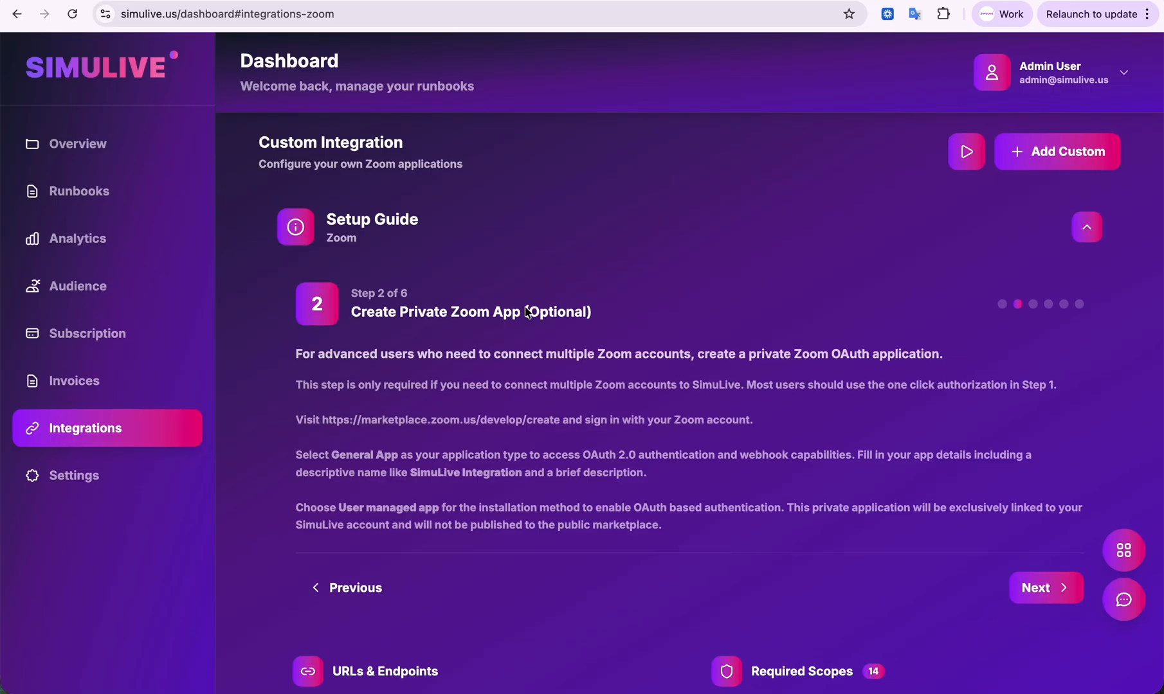
pyautogui.click(1030, 589)
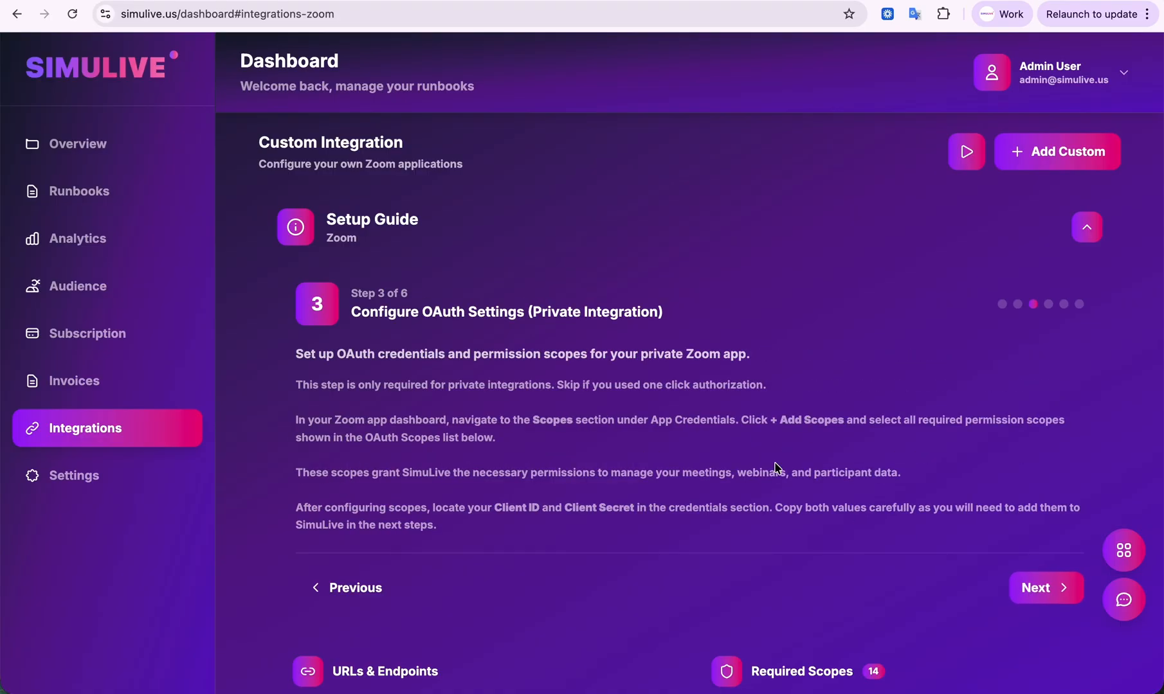
pyautogui.scroll(-4, 776, 467)
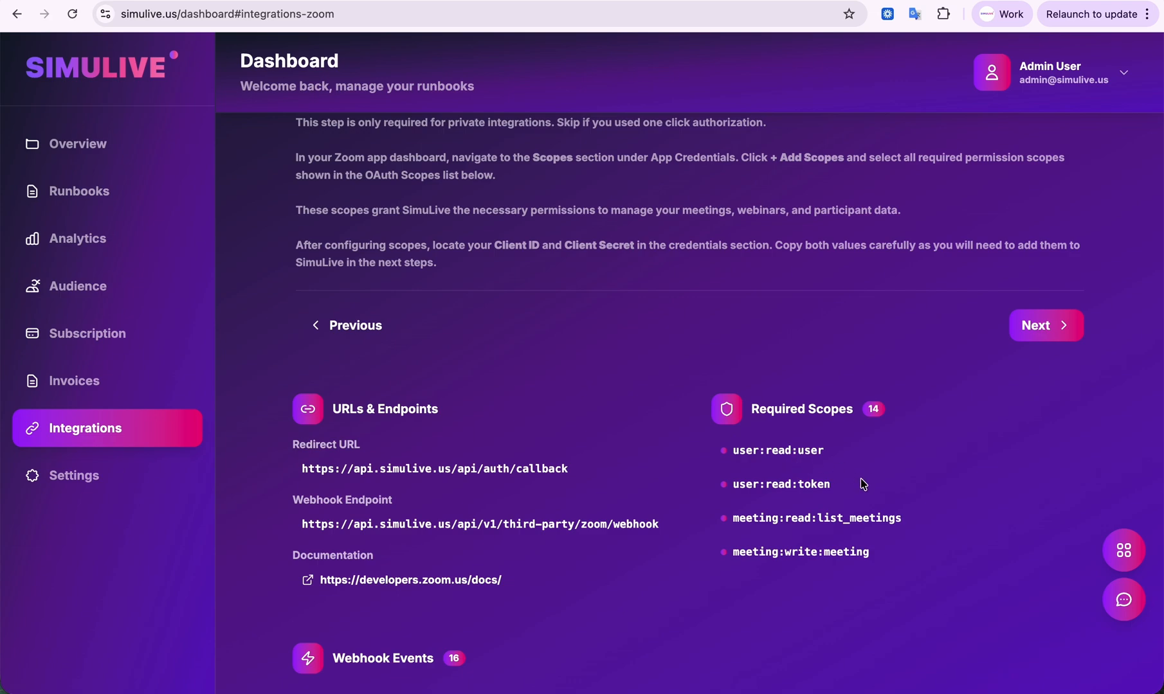
pyautogui.scroll(-2, 862, 484)
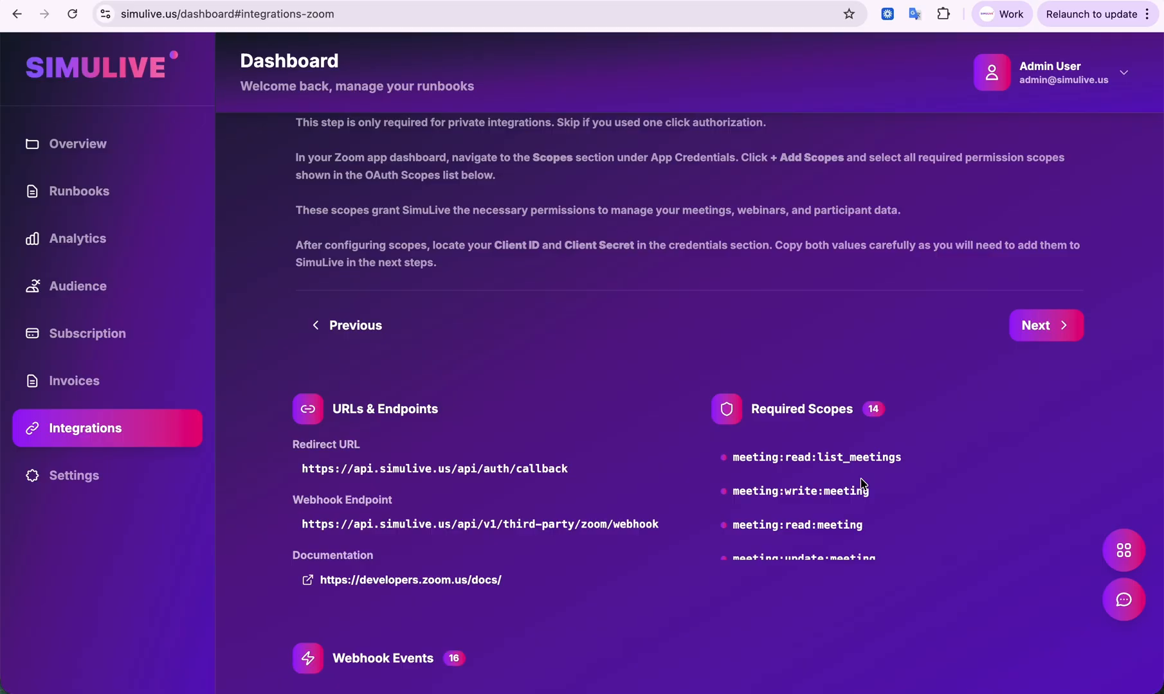
pyautogui.scroll(-6, 862, 484)
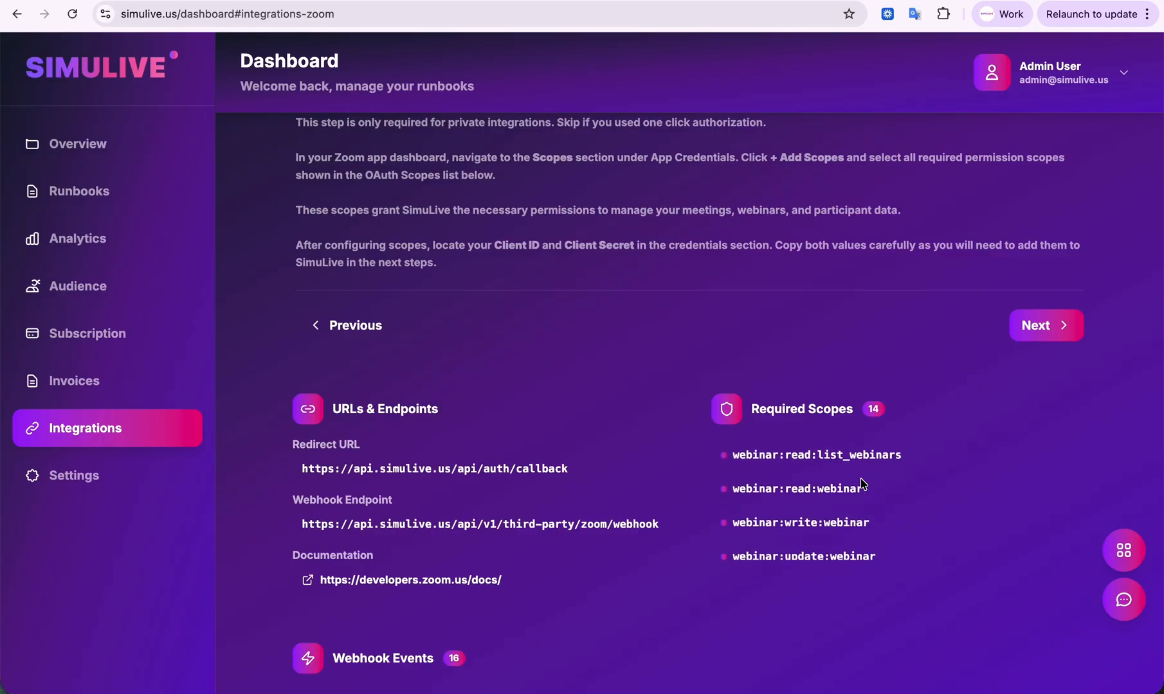
pyautogui.scroll(-3, 862, 483)
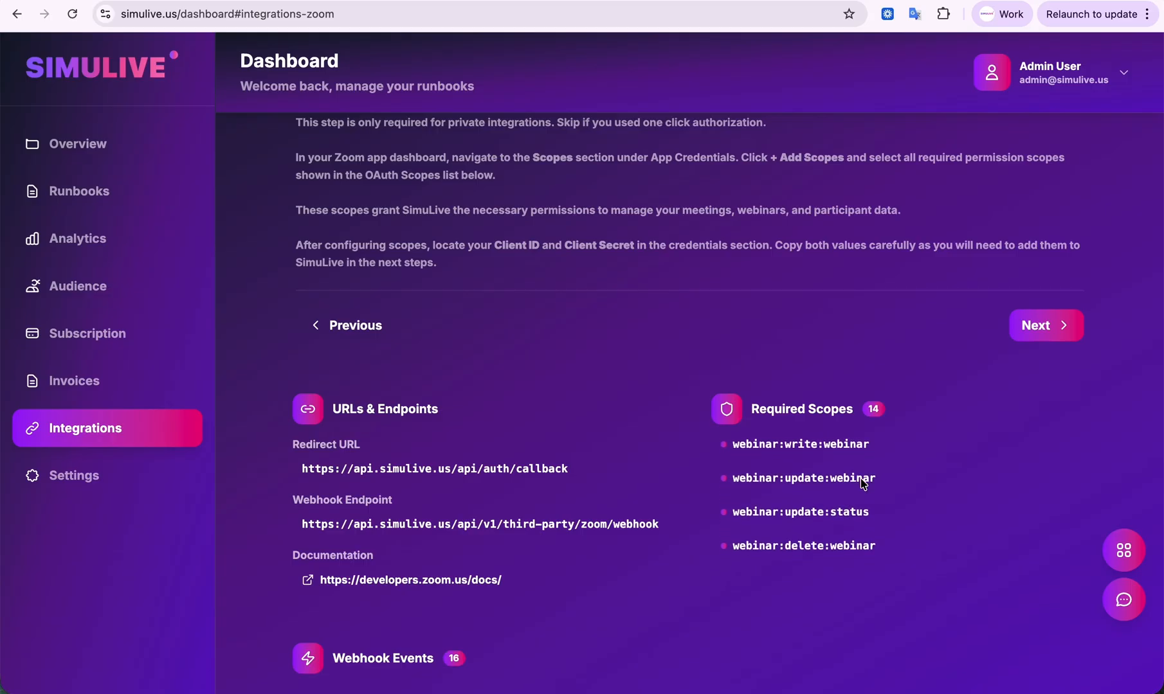
pyautogui.scroll(4, 862, 484)
pyautogui.scroll(5, 862, 483)
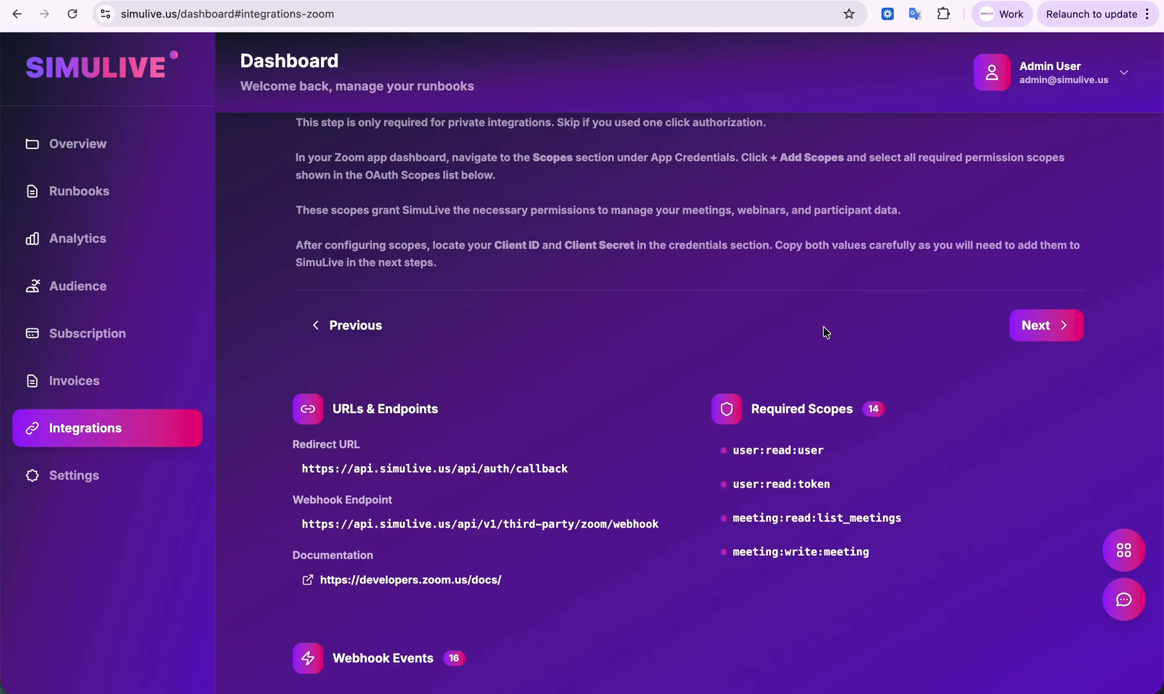
pyautogui.scroll(5, 823, 327)
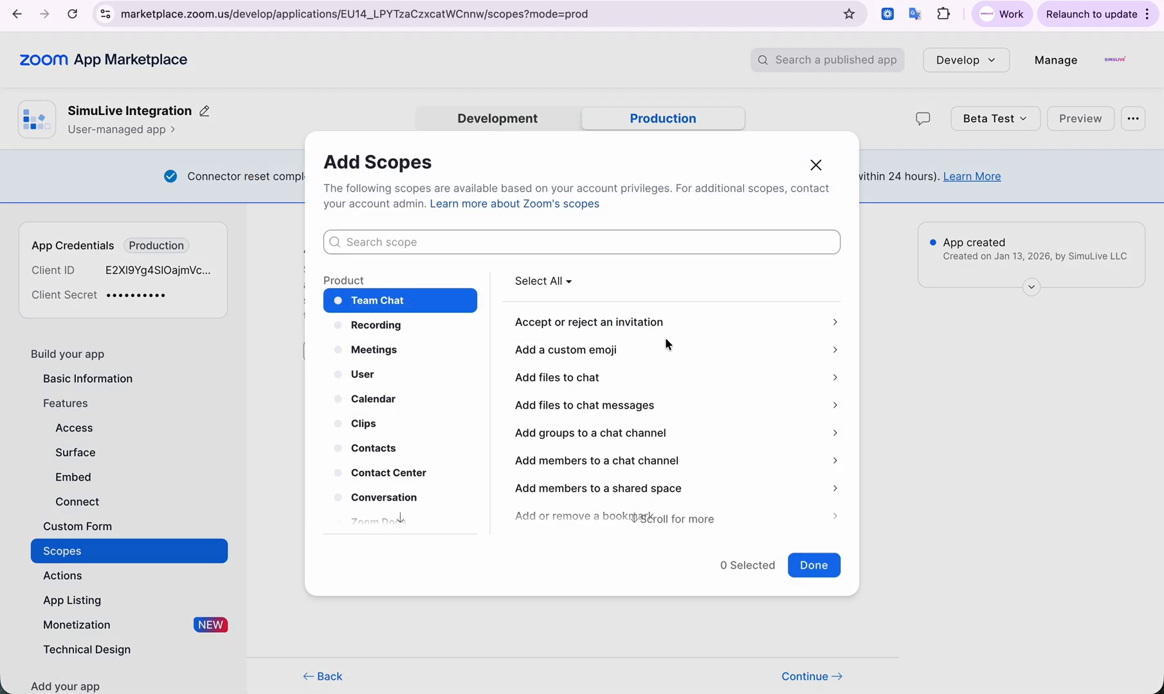
# - Return to the Zoom app's Add Scopes dialog, search for user:read:user and select that scope
pyautogui.click(518, 249)
pyautogui.write('user:')
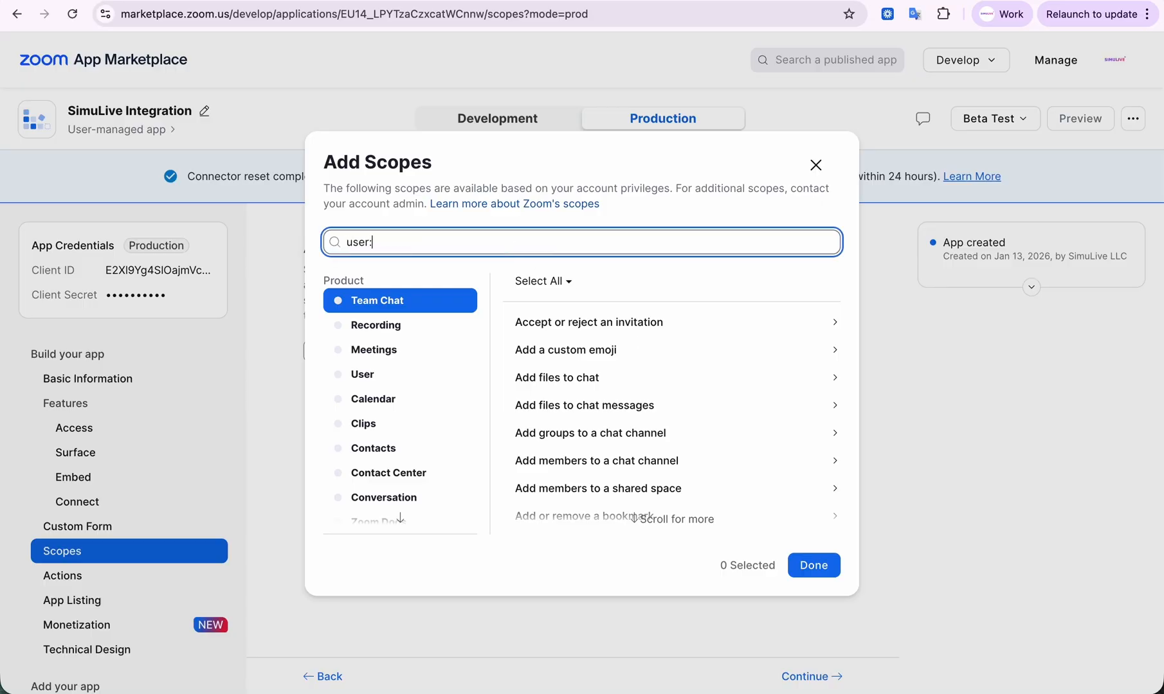
pyautogui.write('read:r')
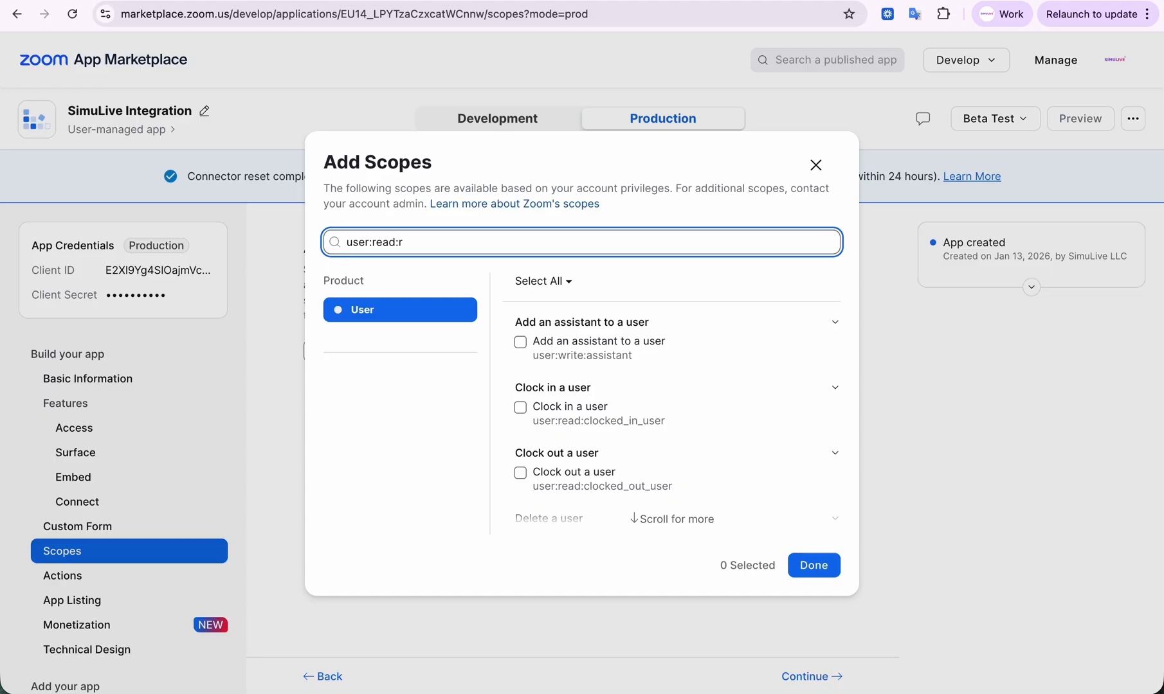
pyautogui.write('ear')
pyautogui.click(603, 343)
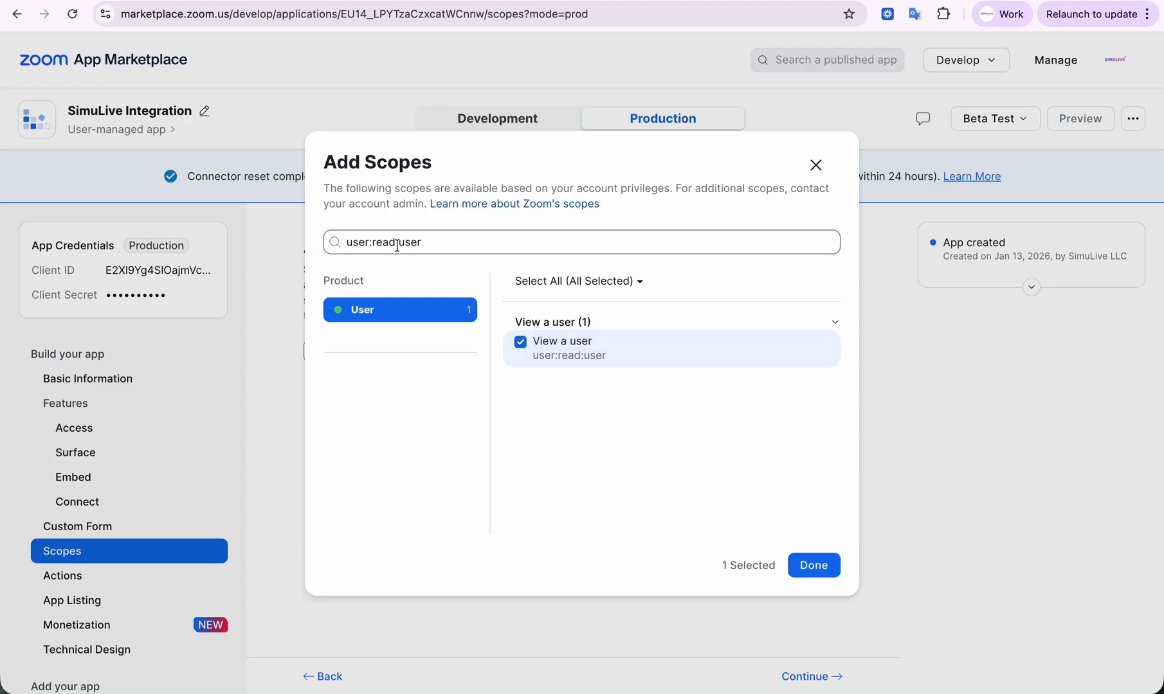
# - Find the user:read:token scope and add it to the selection
pyautogui.doubleClick(410, 242)
pyautogui.press('BackSpace')
pyautogui.write('token')
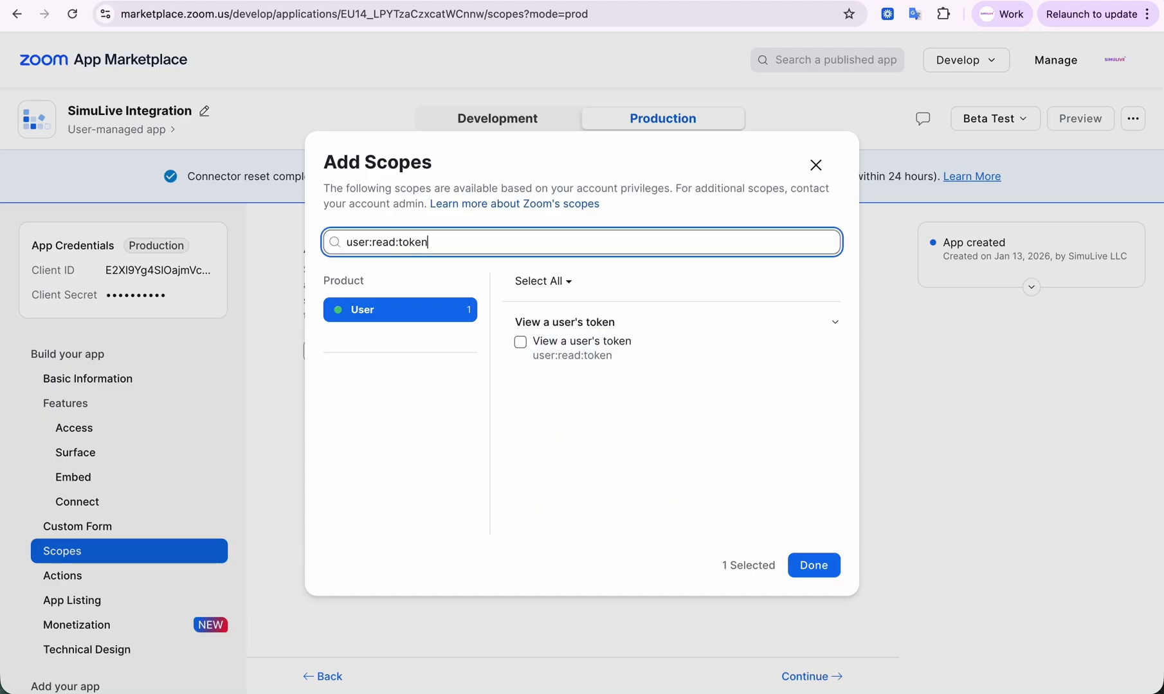
pyautogui.click(520, 342)
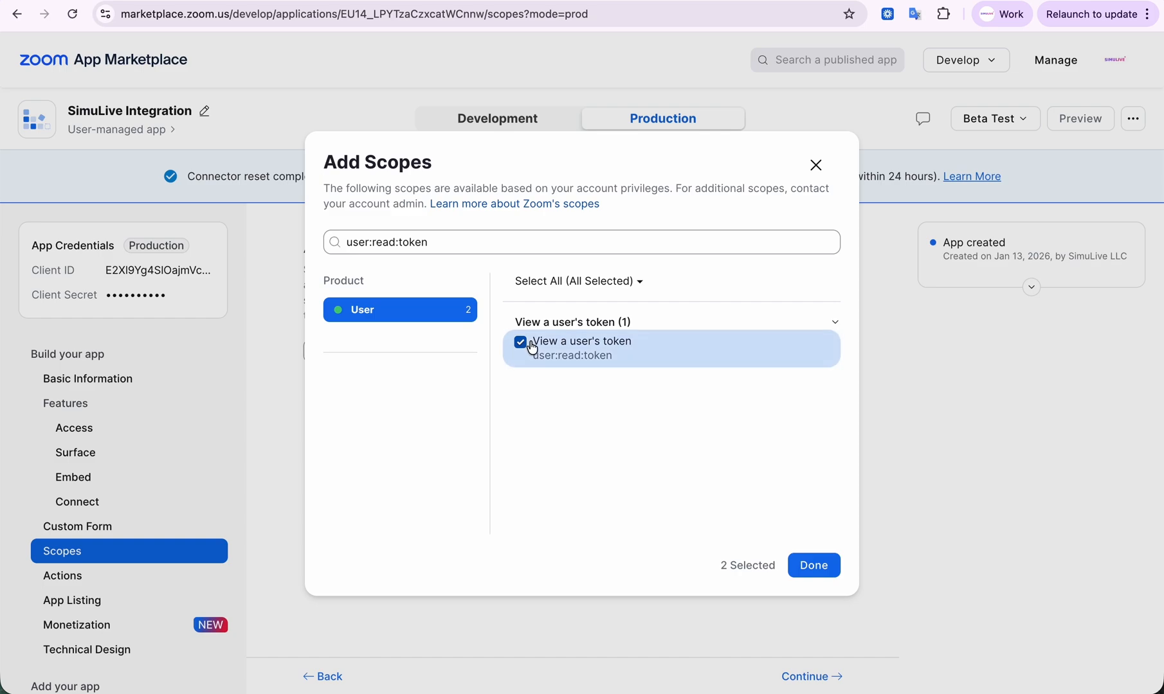
# - Search for the meeting:read:meeting scope and select it
pyautogui.moveTo(427, 244); pyautogui.dragTo(328, 240)
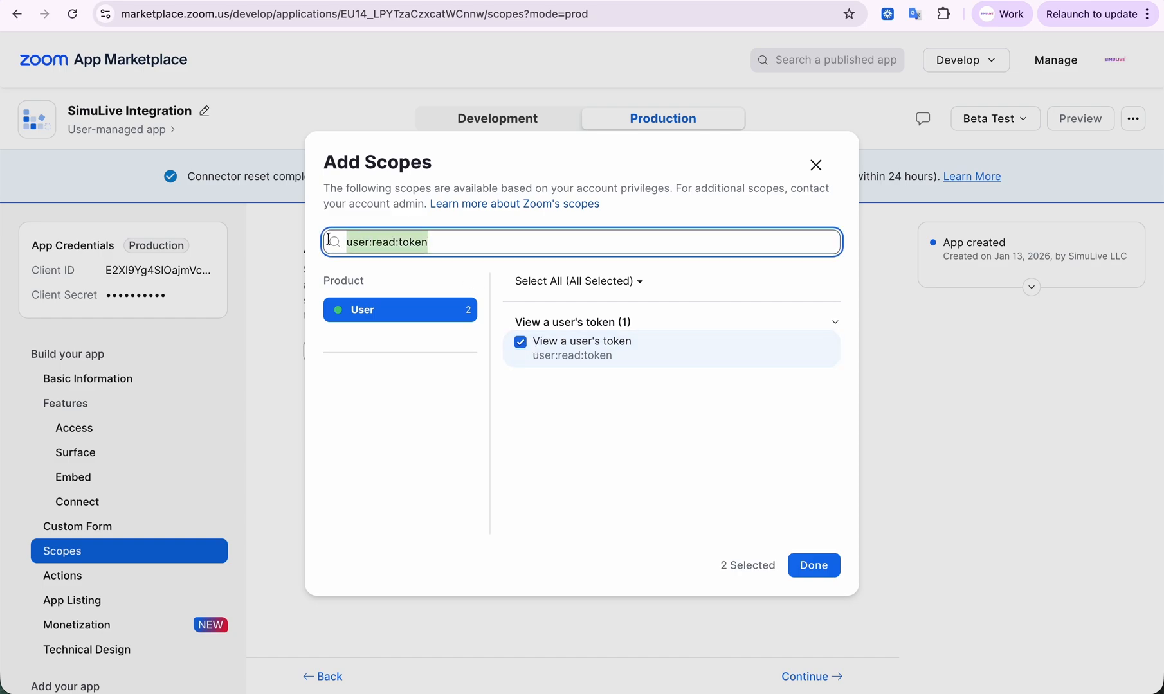
pyautogui.write('meeting:read:')
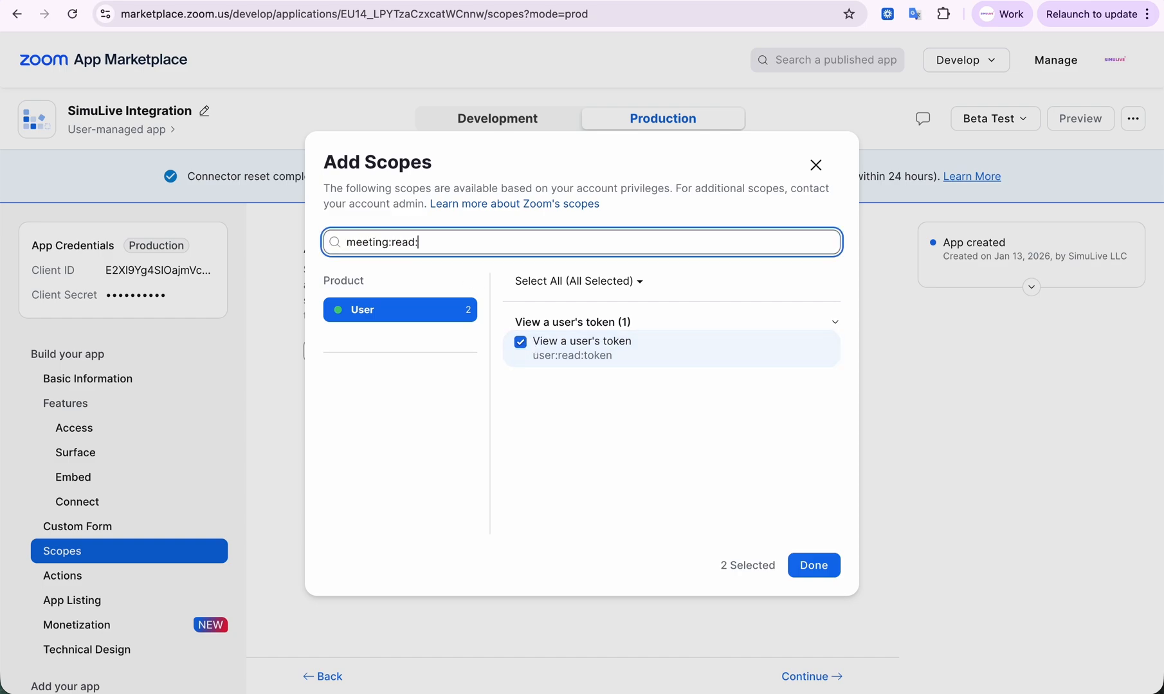
pyautogui.write('meeitng')
pyautogui.press('BackSpace')
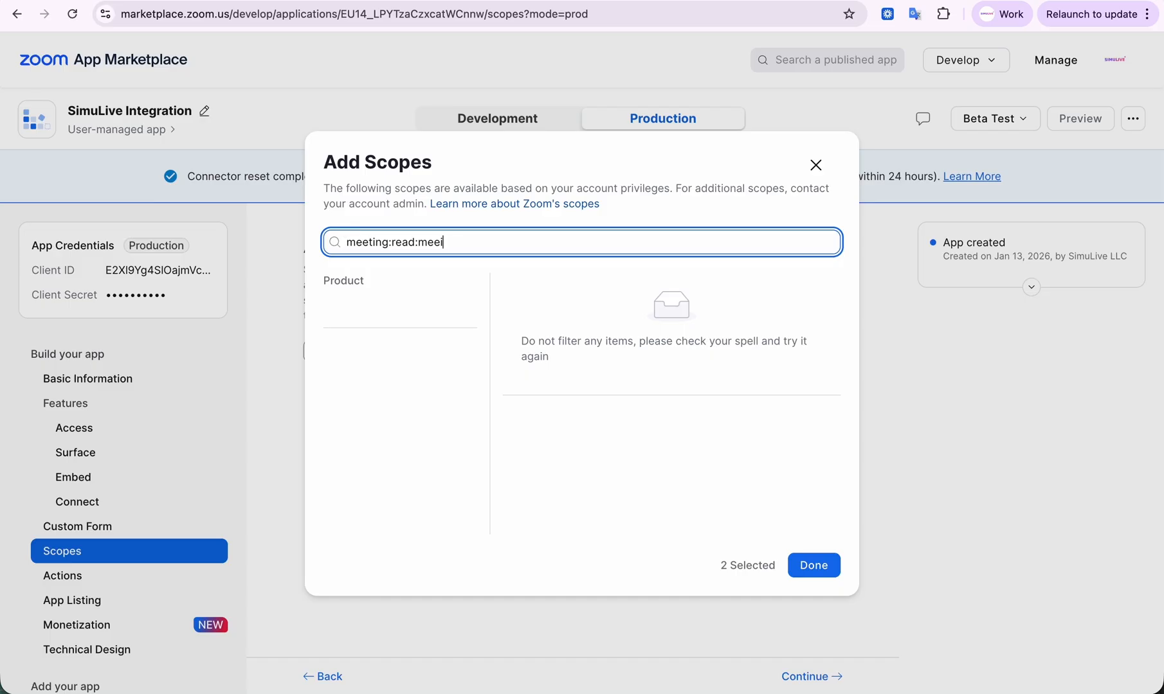
pyautogui.press('BackSpace')
pyautogui.write('ting')
pyautogui.click(533, 357)
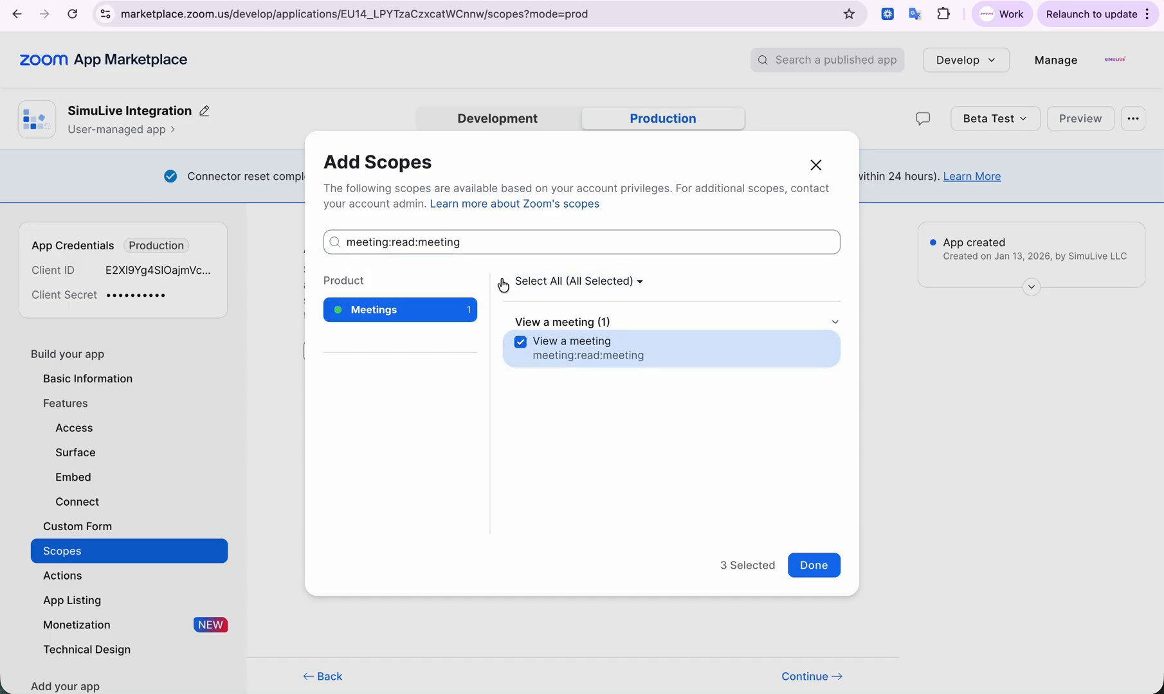
# - Find and select the meeting:read:list_meetings scope for viewing a user's meetings
pyautogui.doubleClick(443, 242)
pyautogui.write('li')
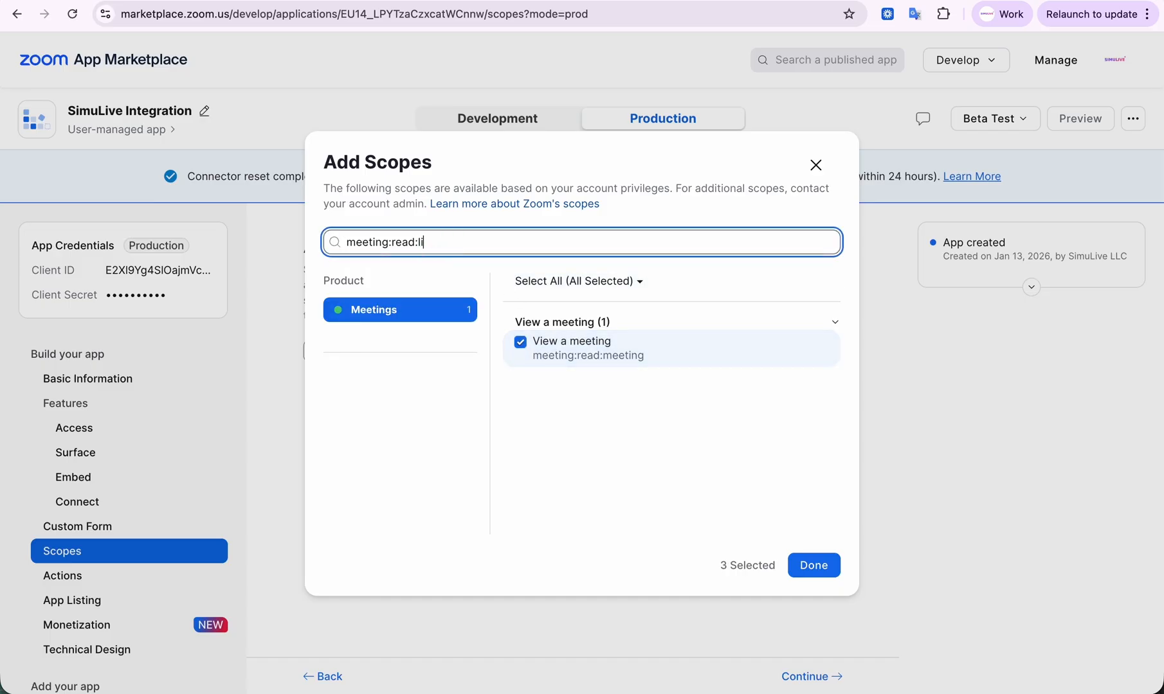
pyautogui.write('st_meeting')
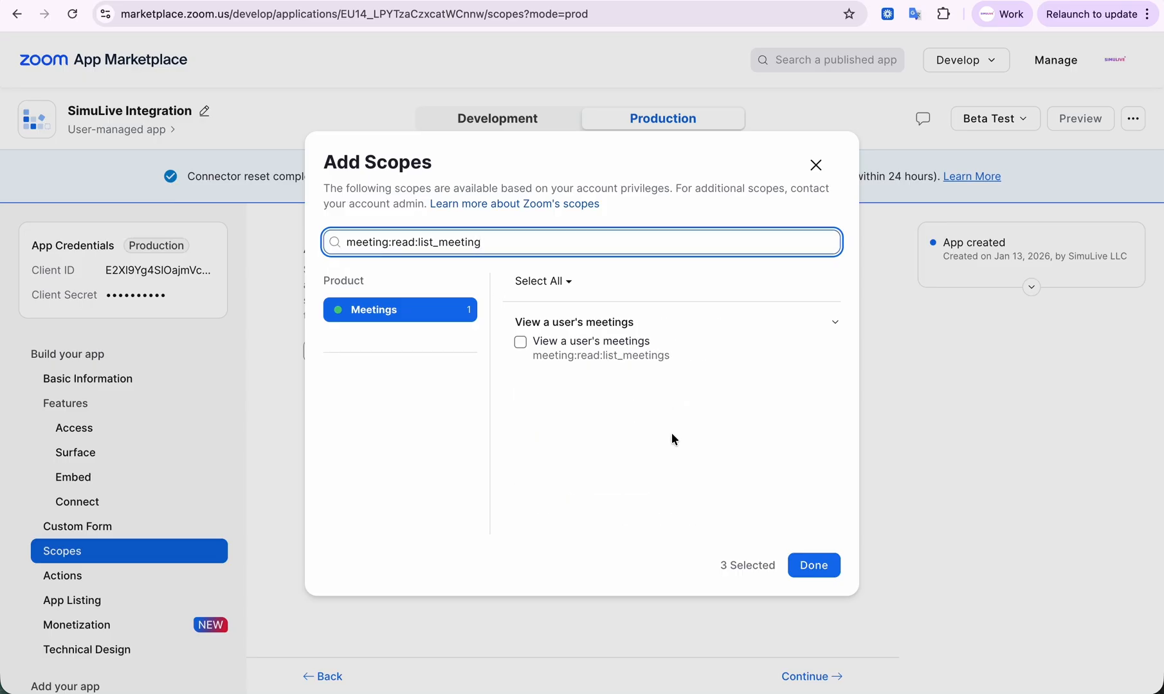
pyautogui.click(592, 355)
# - Find and select the meeting:write:meeting scope for creating a meeting for a user
pyautogui.moveTo(492, 241); pyautogui.dragTo(389, 238)
pyautogui.write('write')
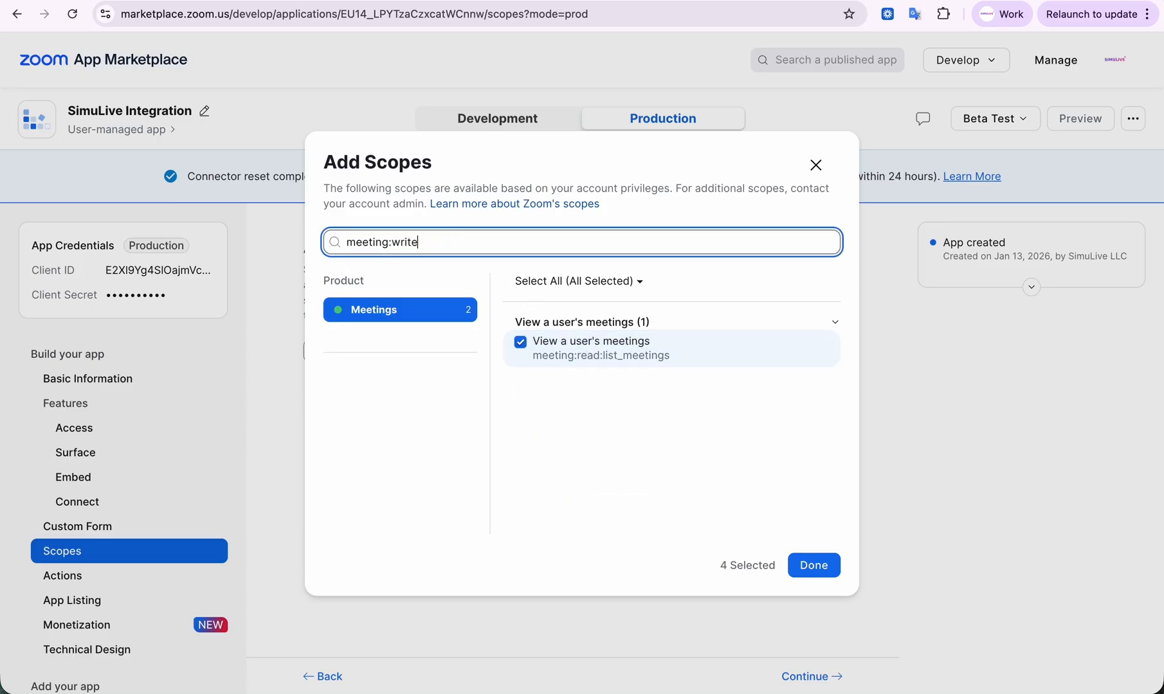
pyautogui.write(':meeting')
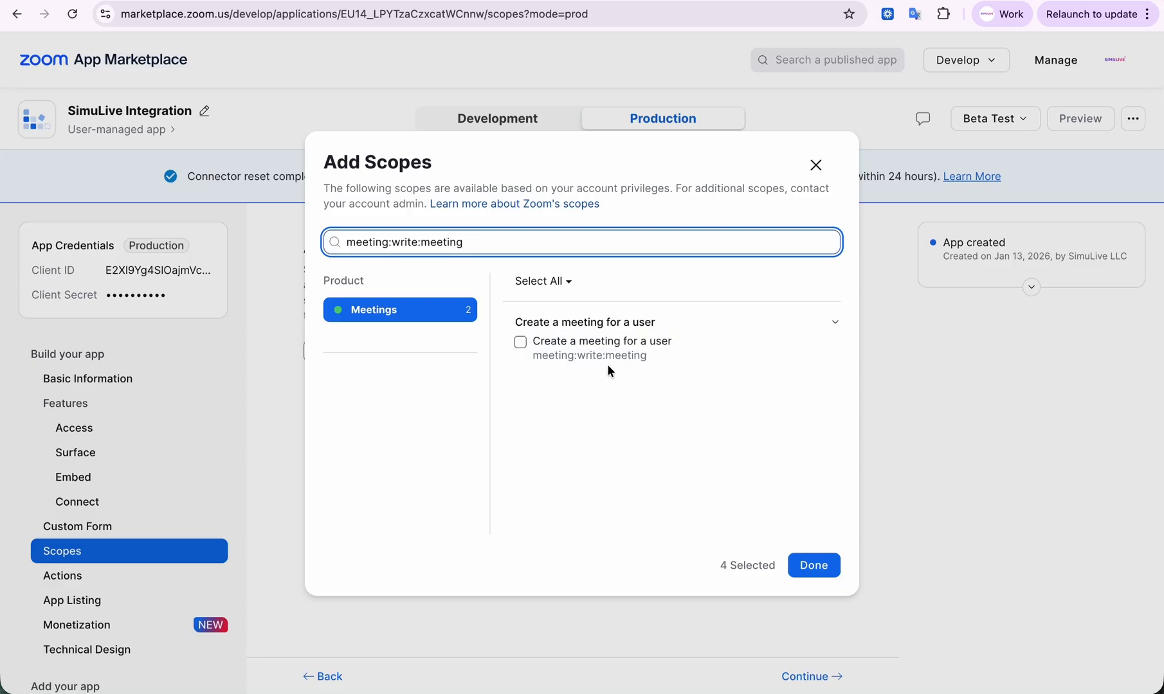
pyautogui.click(594, 355)
pyautogui.doubleClick(401, 243)
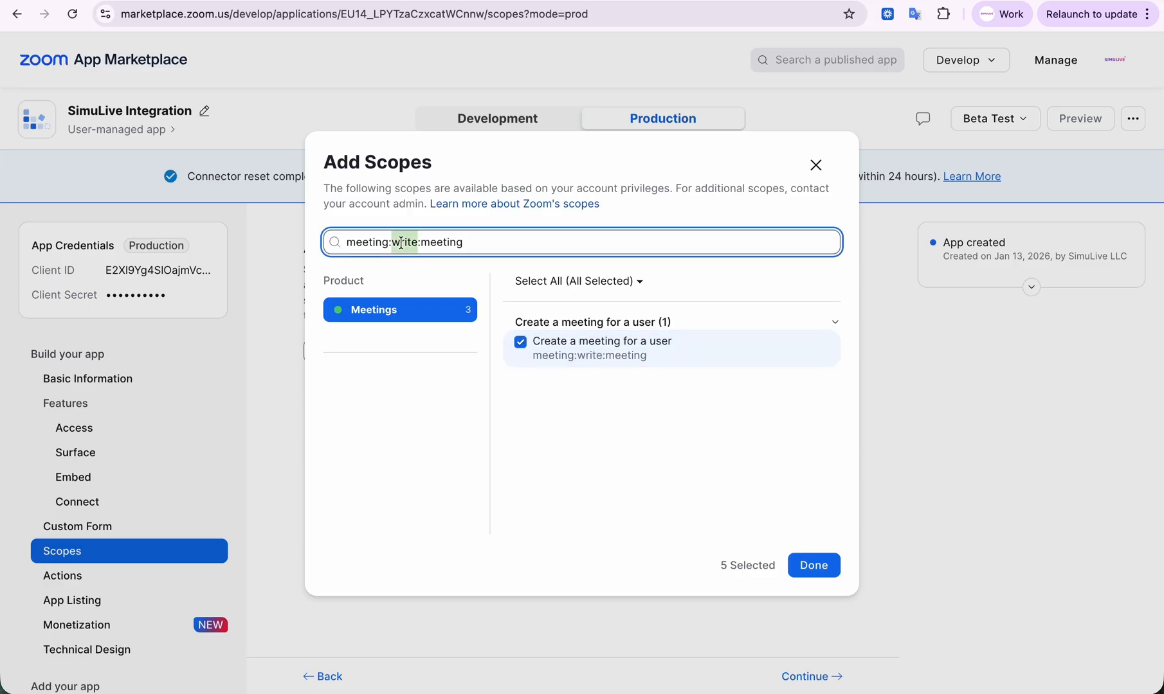
# - Find and select the meeting:delete:meeting and meeting:update:meeting scopes for deleting and updating a meeting
pyautogui.write('delete')
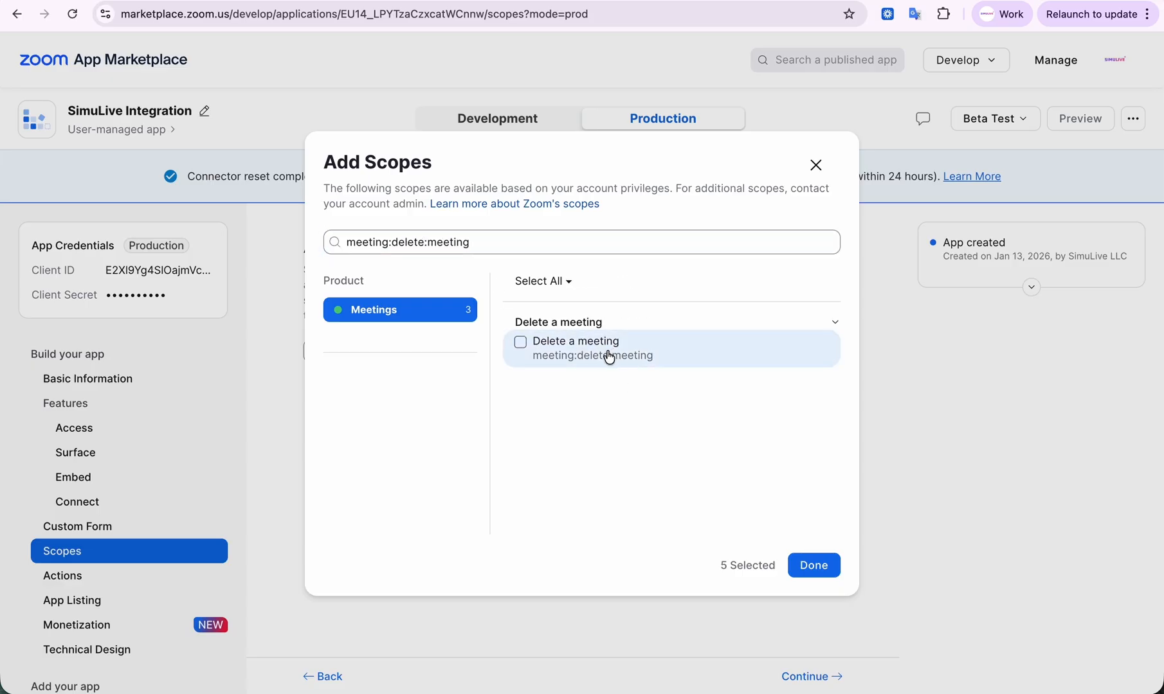
pyautogui.click(609, 357)
pyautogui.doubleClick(410, 242)
pyautogui.write('update')
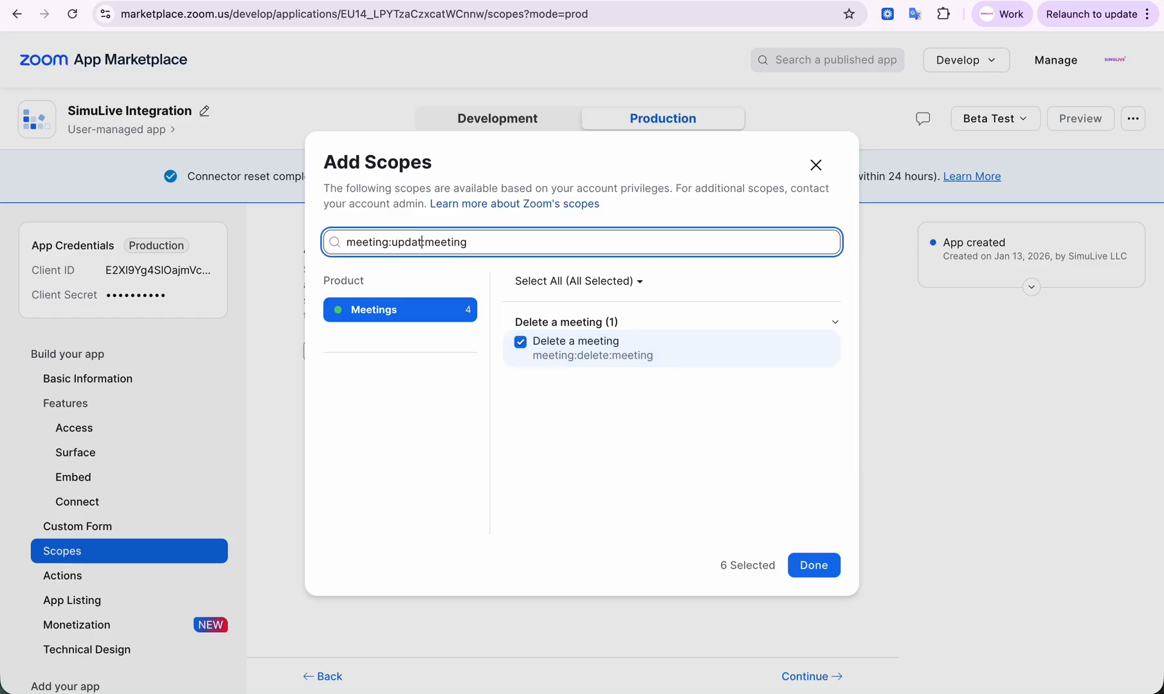
pyautogui.click(522, 343)
# - Search for the meeting:update:status scope and select it for updating a meeting's status
pyautogui.doubleClick(456, 254)
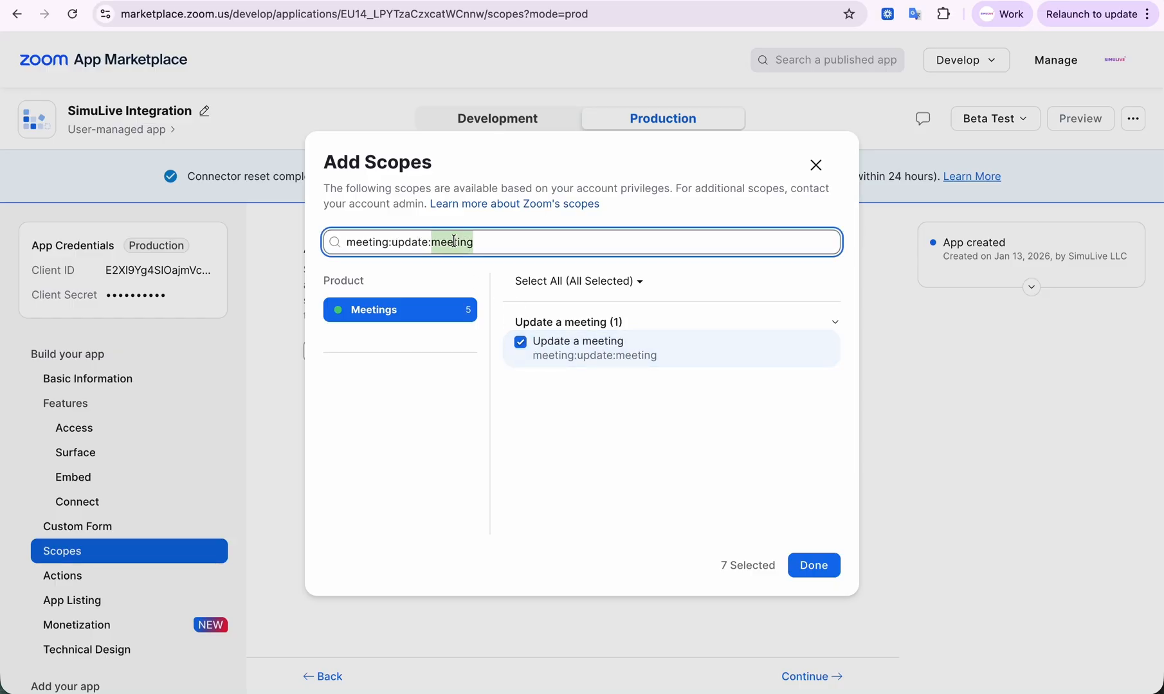
pyautogui.write('status')
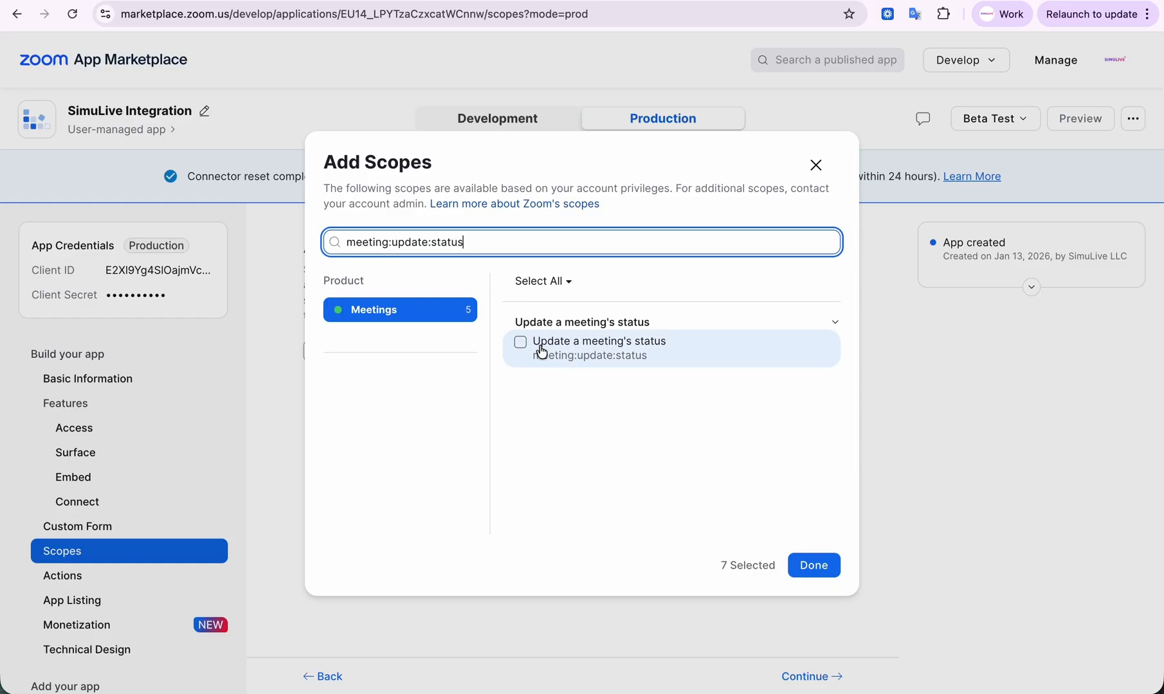
pyautogui.click(537, 347)
# - Search for the webinar:read:webinar scope and select it for viewing a webinar
pyautogui.moveTo(466, 245); pyautogui.dragTo(332, 241)
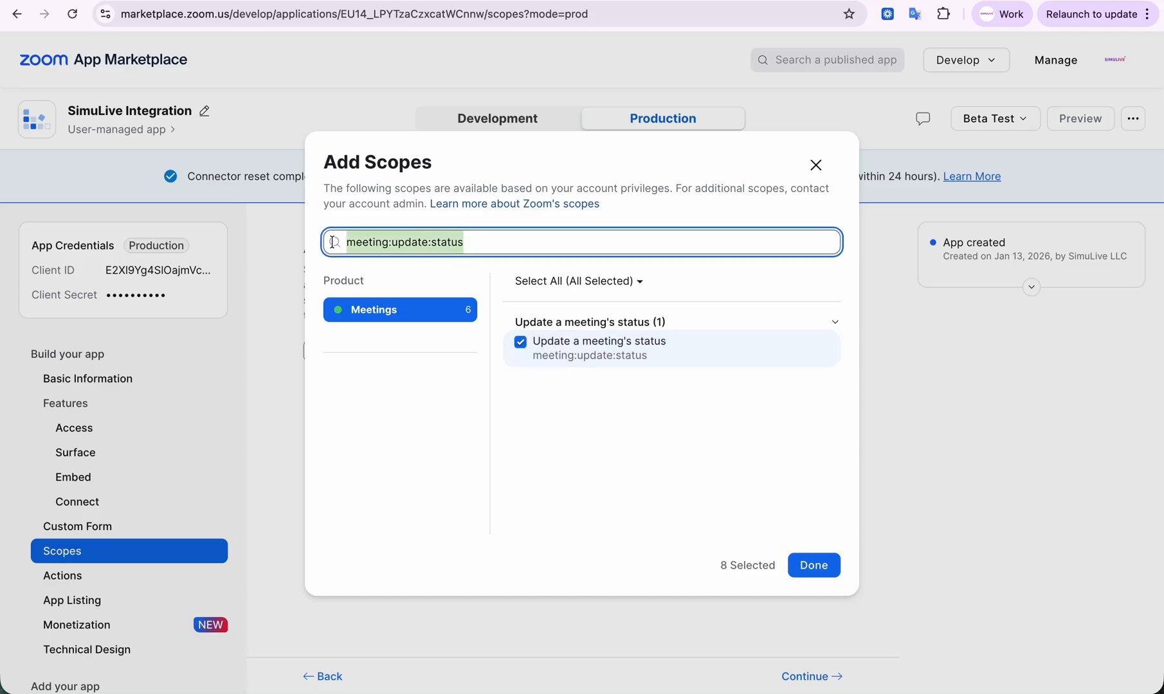
pyautogui.write('webinar:rea')
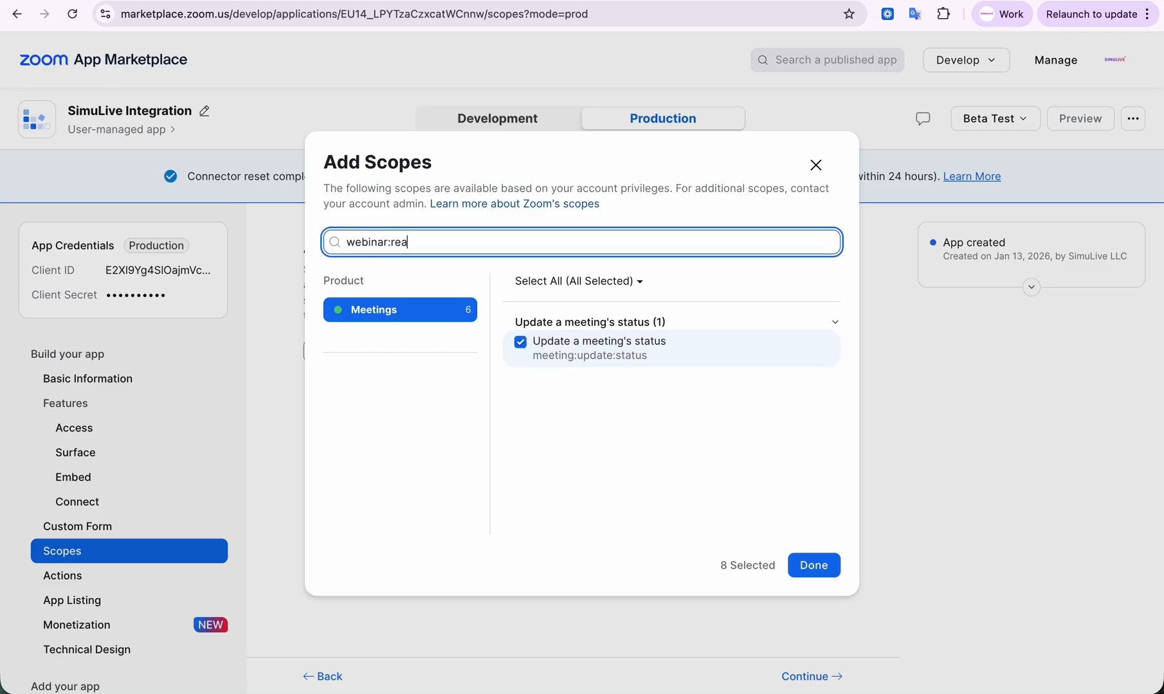
pyautogui.write('d:wei')
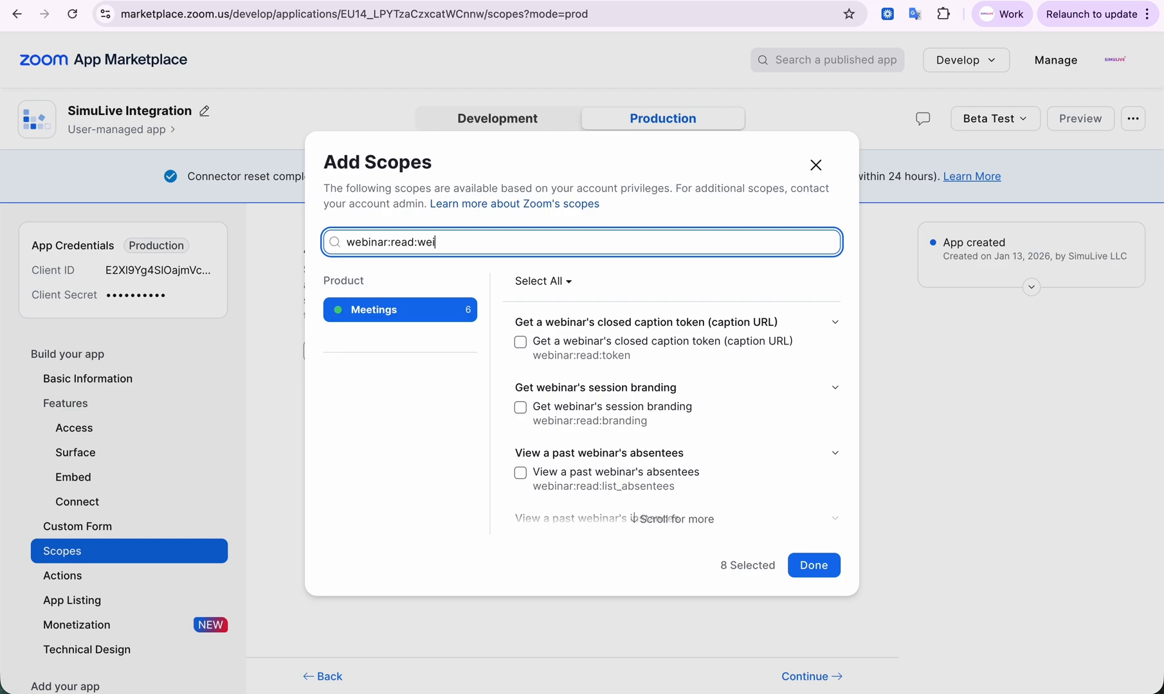
pyautogui.write('bina')
pyautogui.write('bainr')
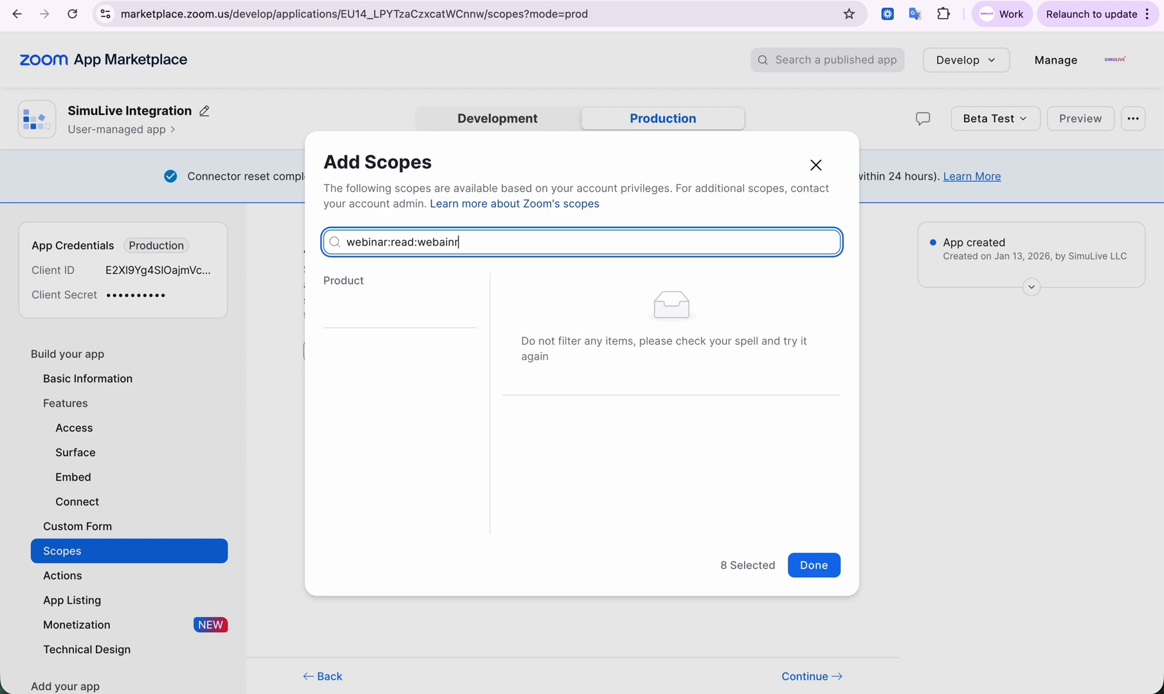
pyautogui.press('BackSpace')
pyautogui.press('BackSpace')
pyautogui.press('BackSpace')
pyautogui.press('BackSpace')
pyautogui.write('inar')
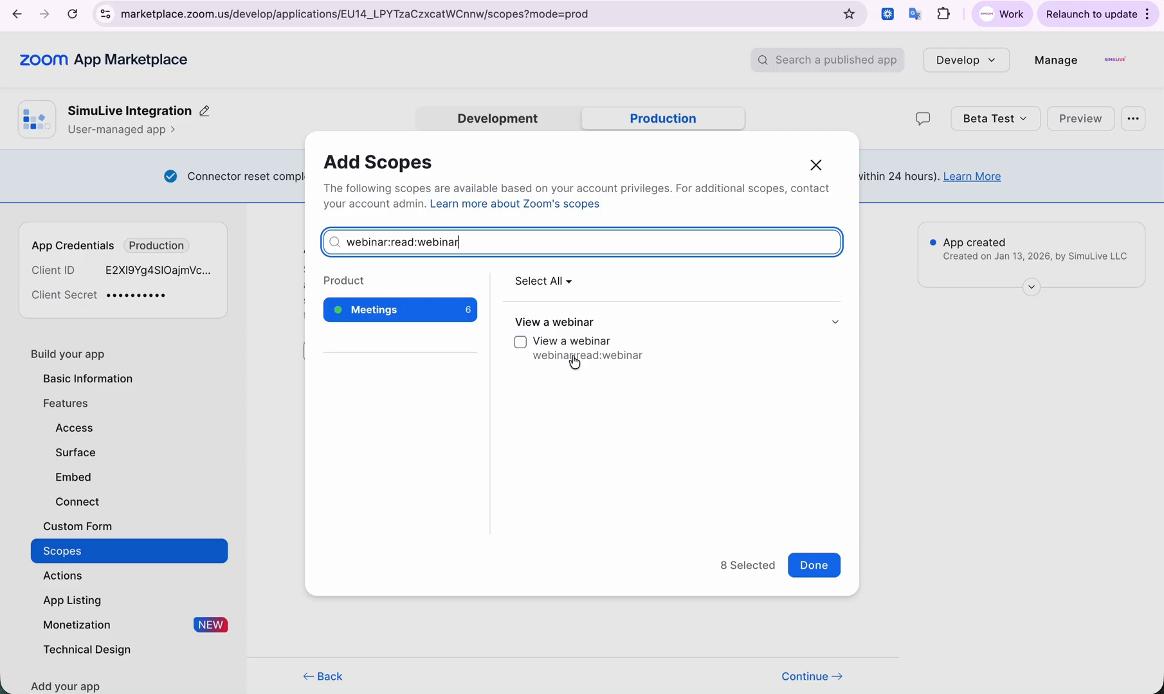
pyautogui.click(572, 360)
# - Find and select the webinar:read:list_webinars scope for viewing a user's webinars
pyautogui.click(422, 242)
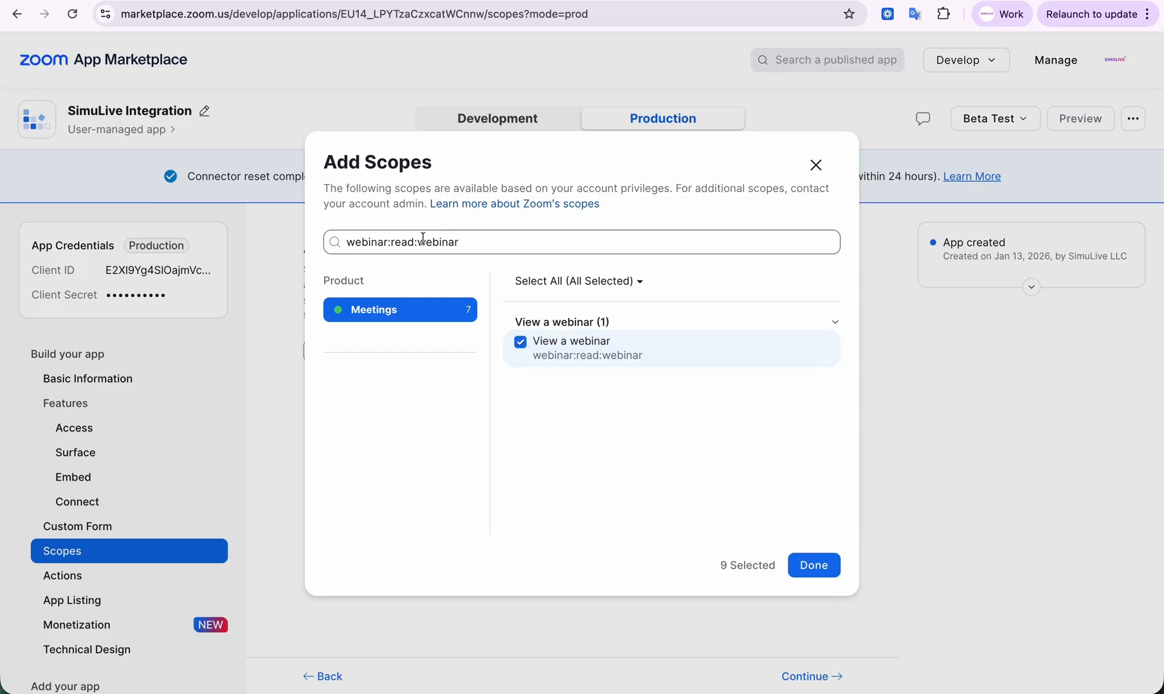
pyautogui.doubleClick(428, 242)
pyautogui.press('BackSpace')
pyautogui.write('list_webinar')
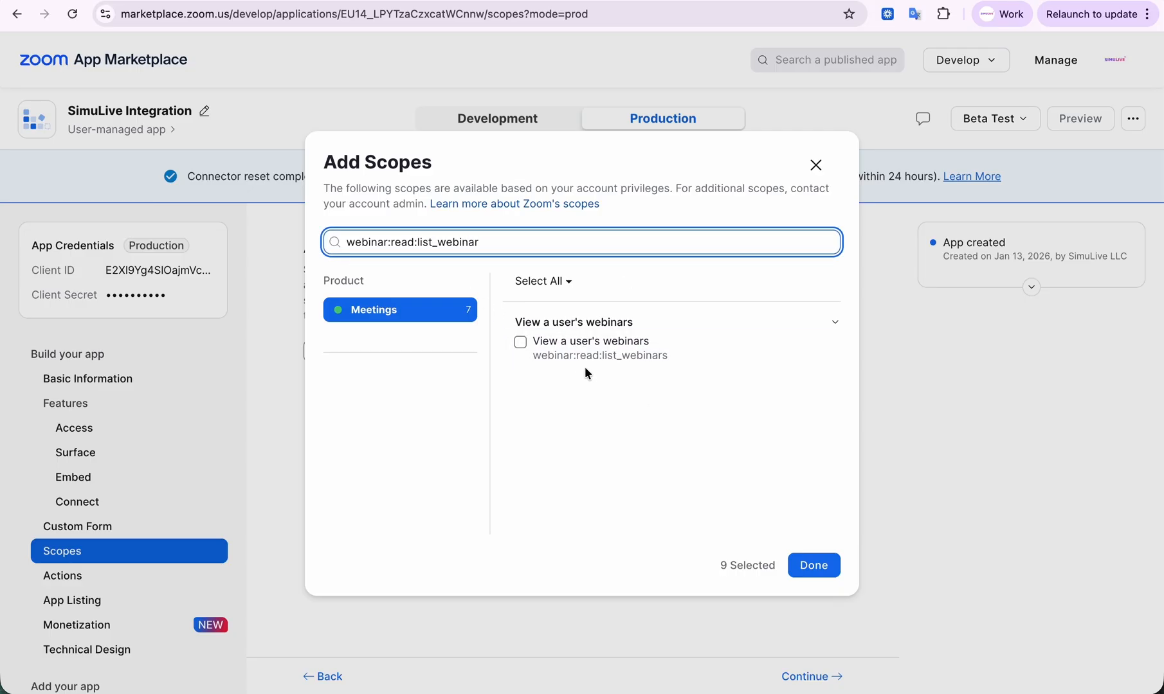
pyautogui.click(584, 360)
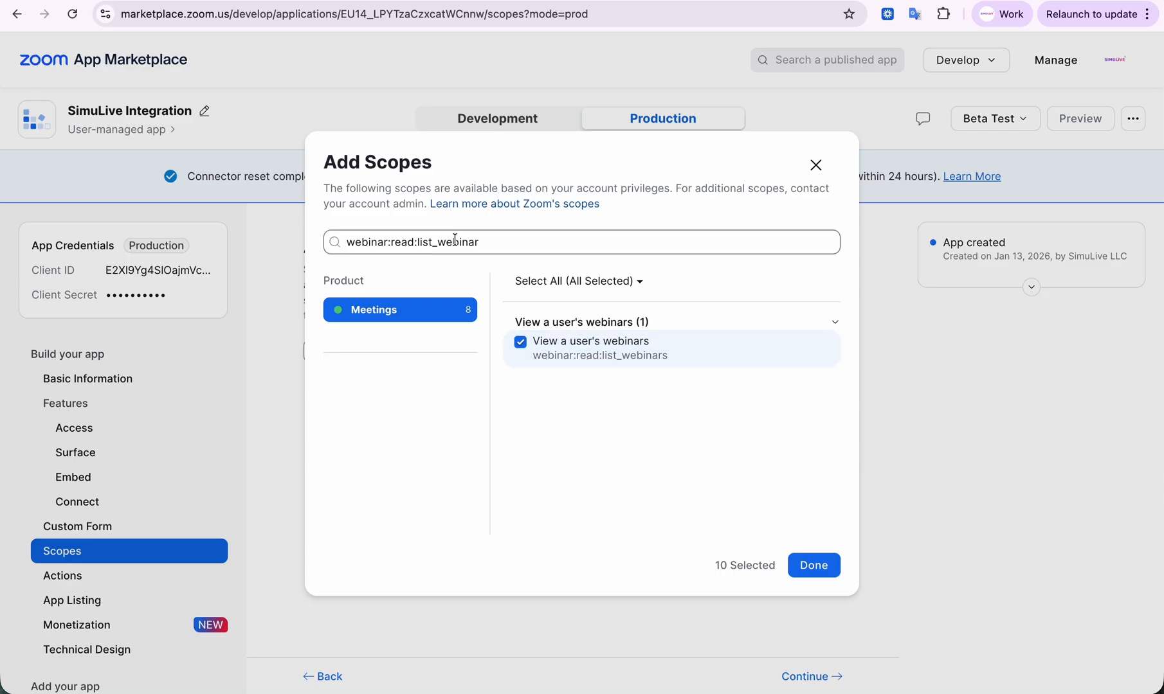
# - Find and select the webinar:write:webinar scope for creating a webinar for a user
pyautogui.moveTo(490, 245); pyautogui.dragTo(399, 245)
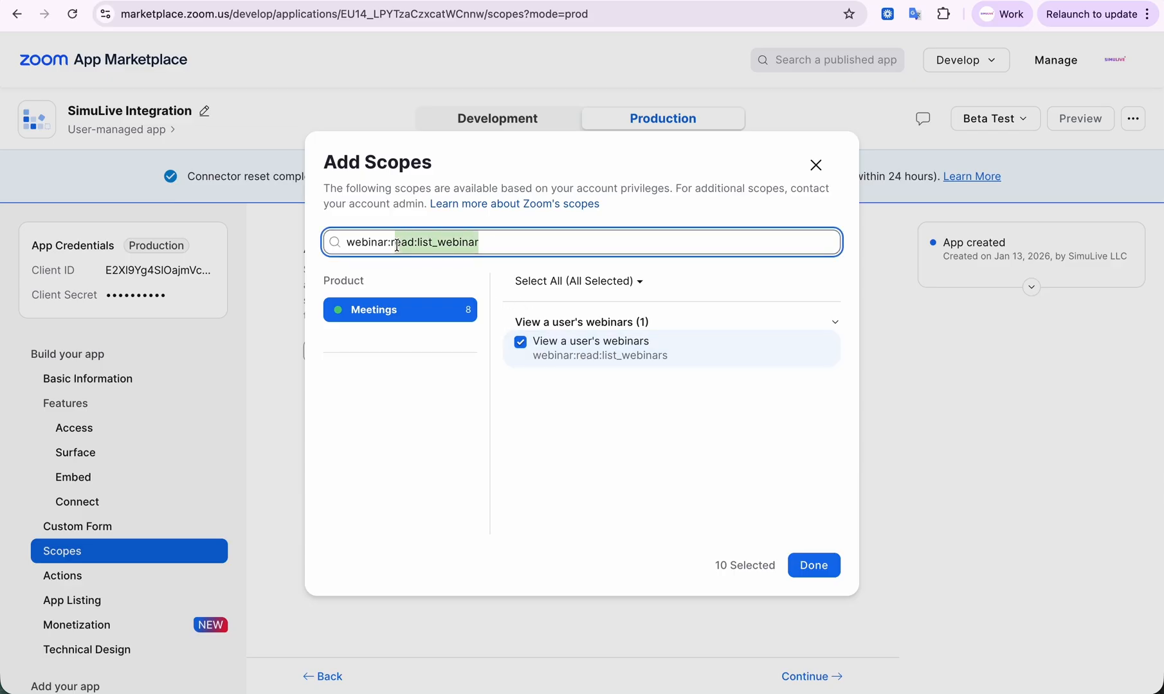
pyautogui.press('BackSpace')
pyautogui.press('BackSpace')
pyautogui.press('BackSpace')
pyautogui.write('write:webi')
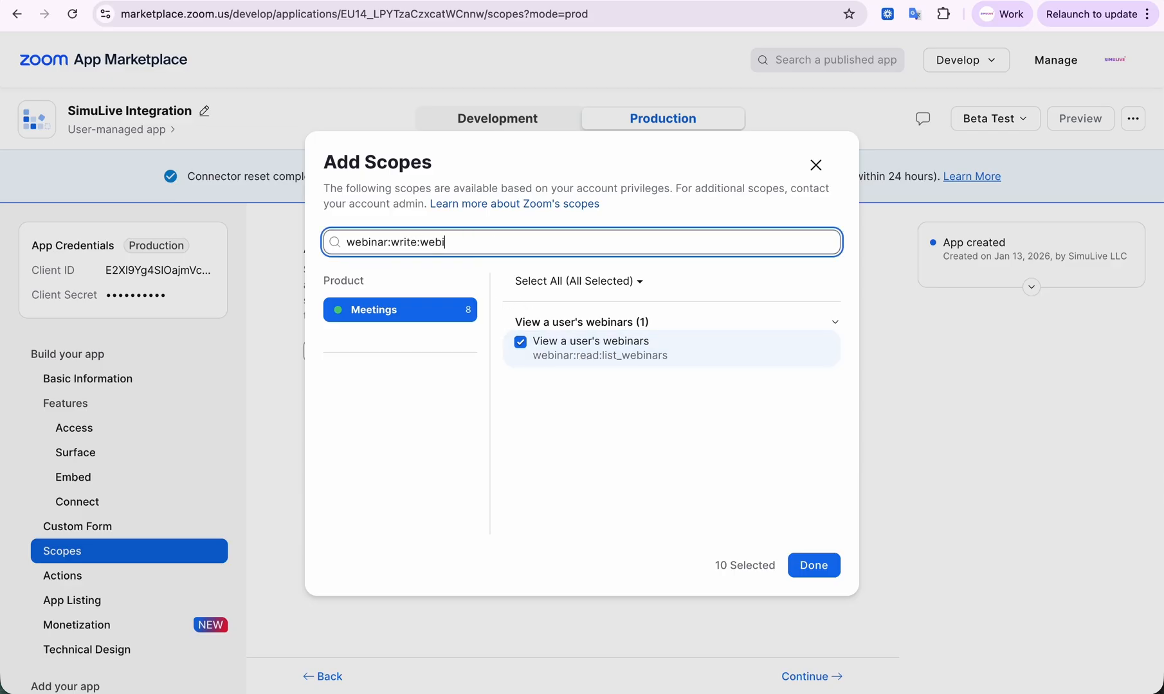
pyautogui.write('nar')
pyautogui.click(520, 342)
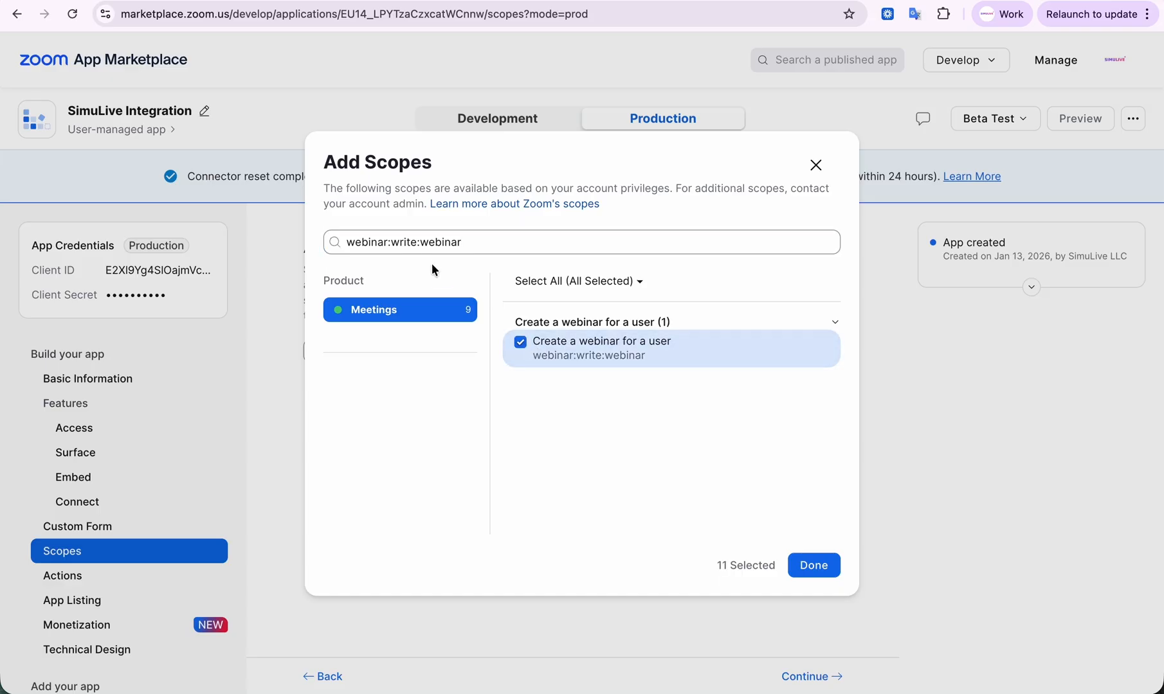
# - Find and select the webinar:delete:webinar and webinar:update:webinar scopes for deleting and updating a webinar
pyautogui.doubleClick(411, 246)
pyautogui.write('delete')
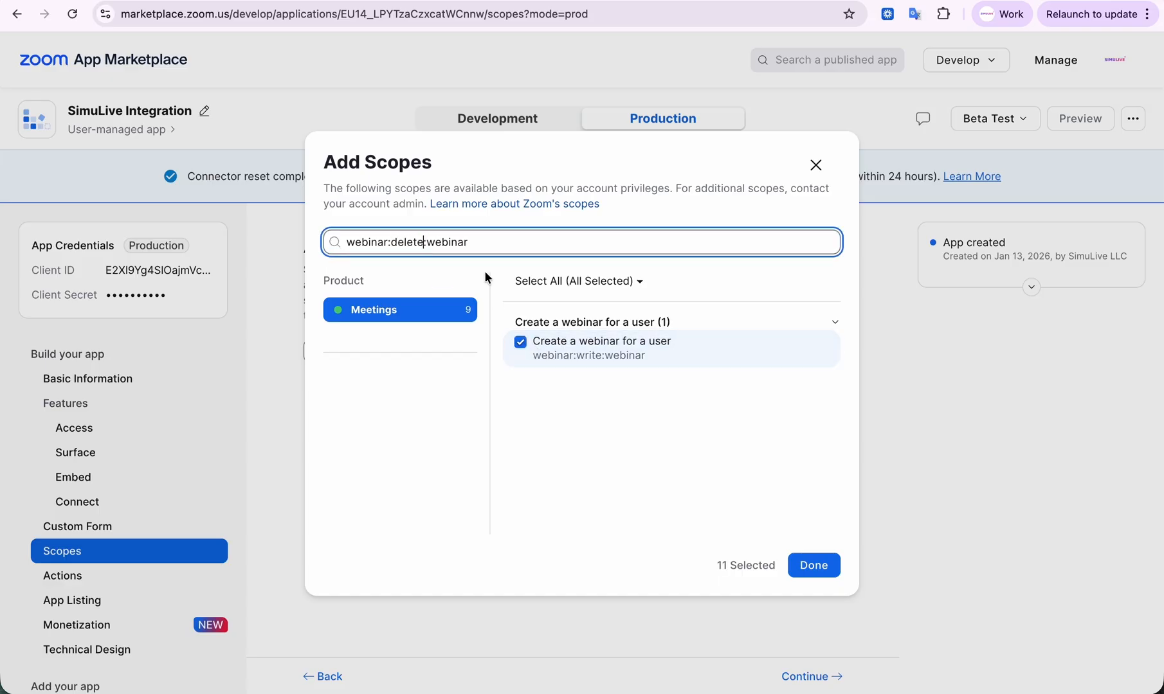
pyautogui.click(587, 355)
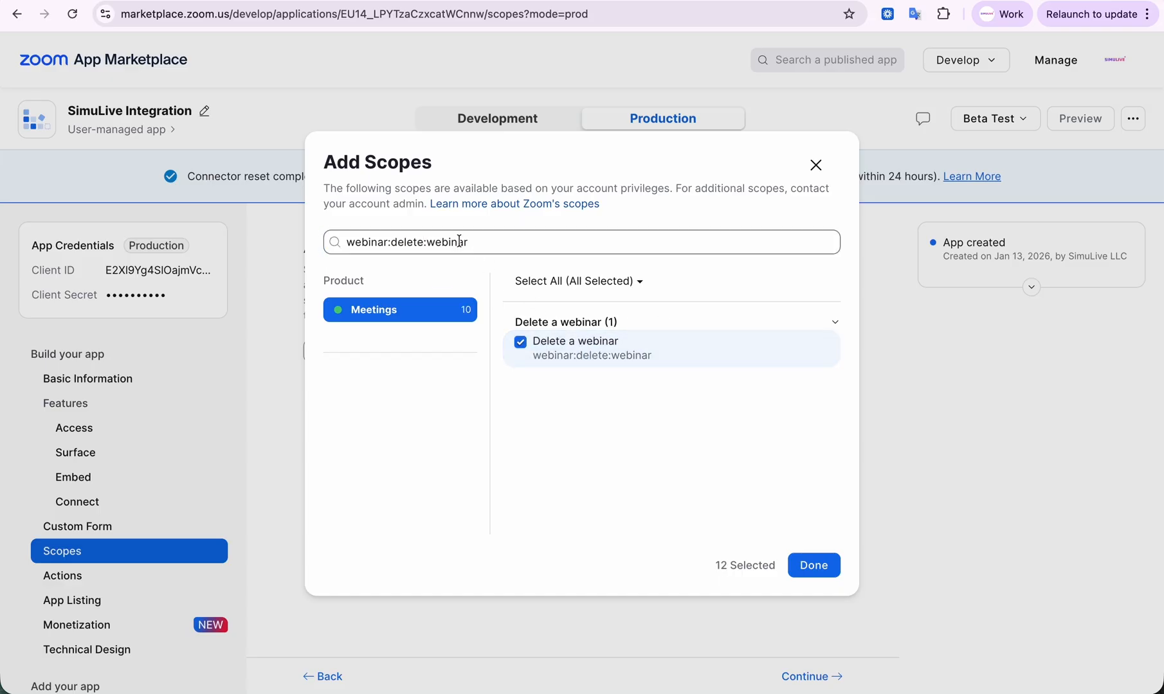
pyautogui.doubleClick(416, 238)
pyautogui.write('update')
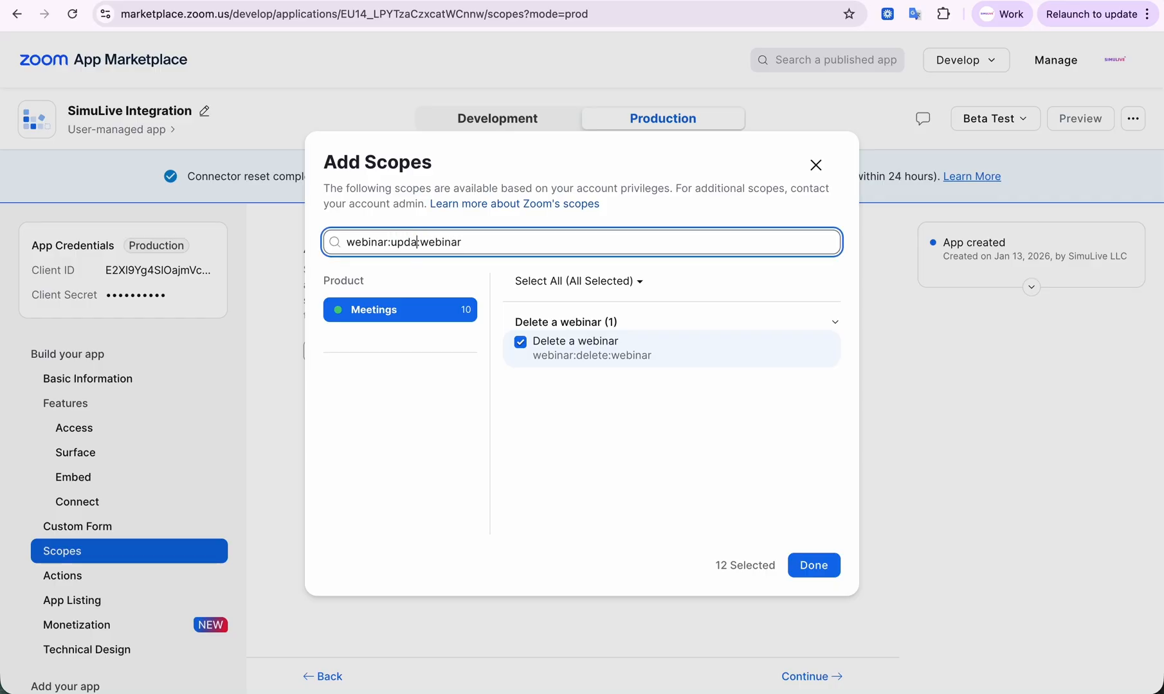
pyautogui.click(590, 355)
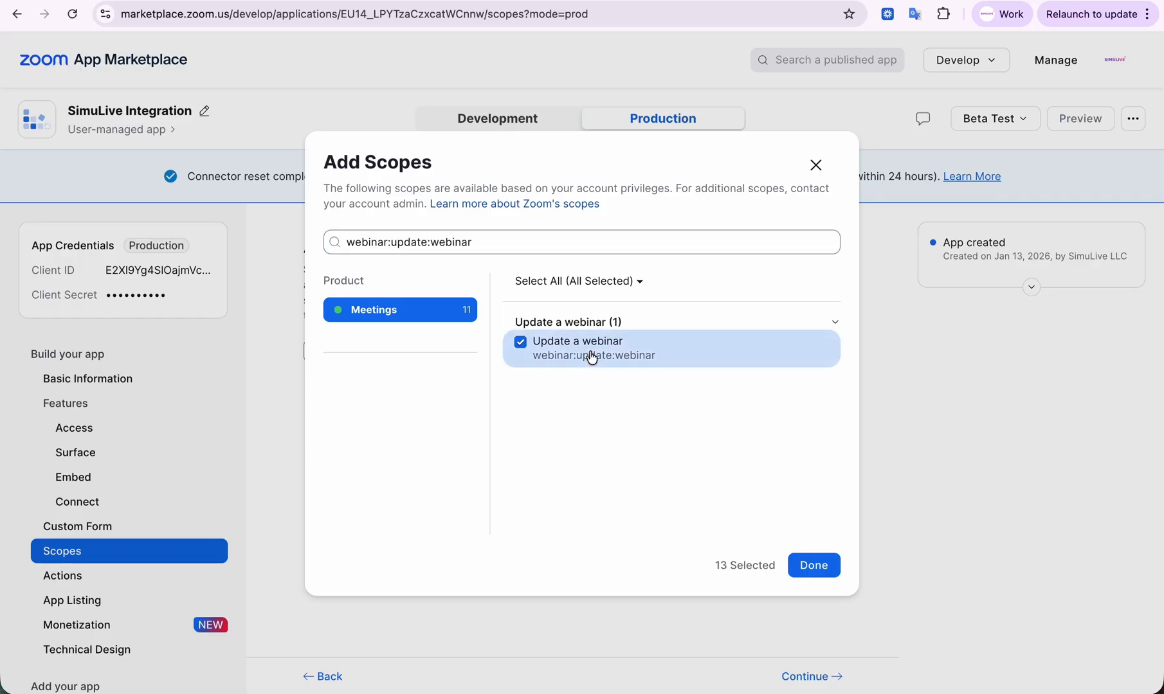
# - Find and select the webinar:update:status scope, and add all selected scopes to the app
pyautogui.doubleClick(452, 240)
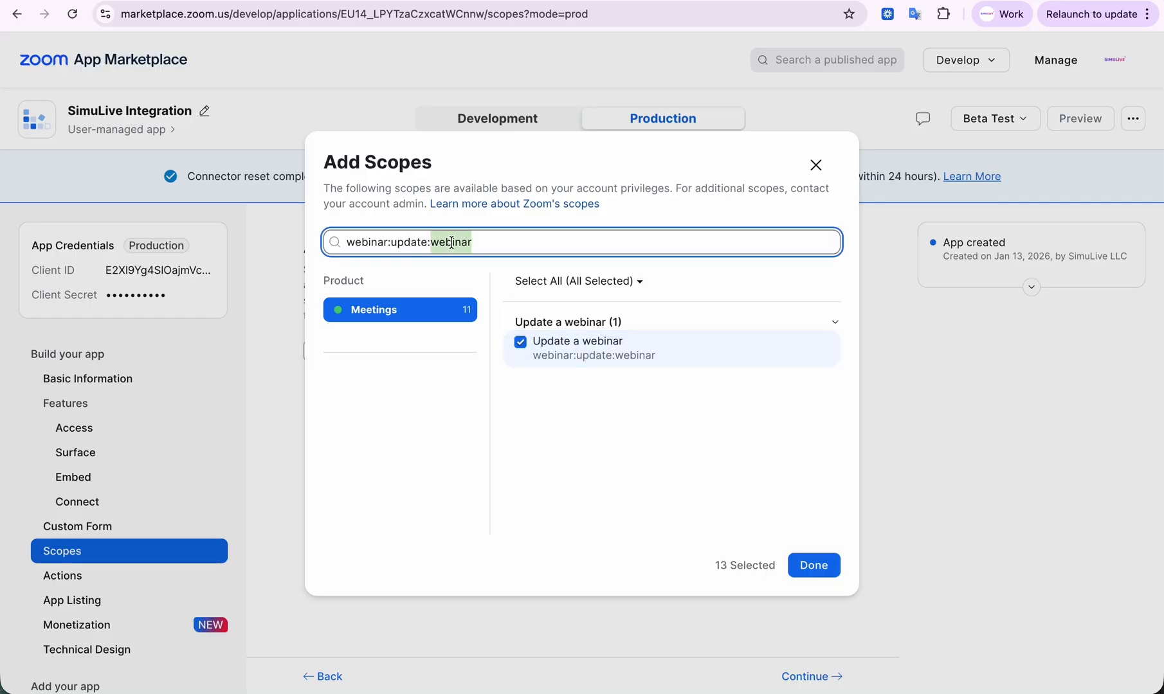
pyautogui.write('status')
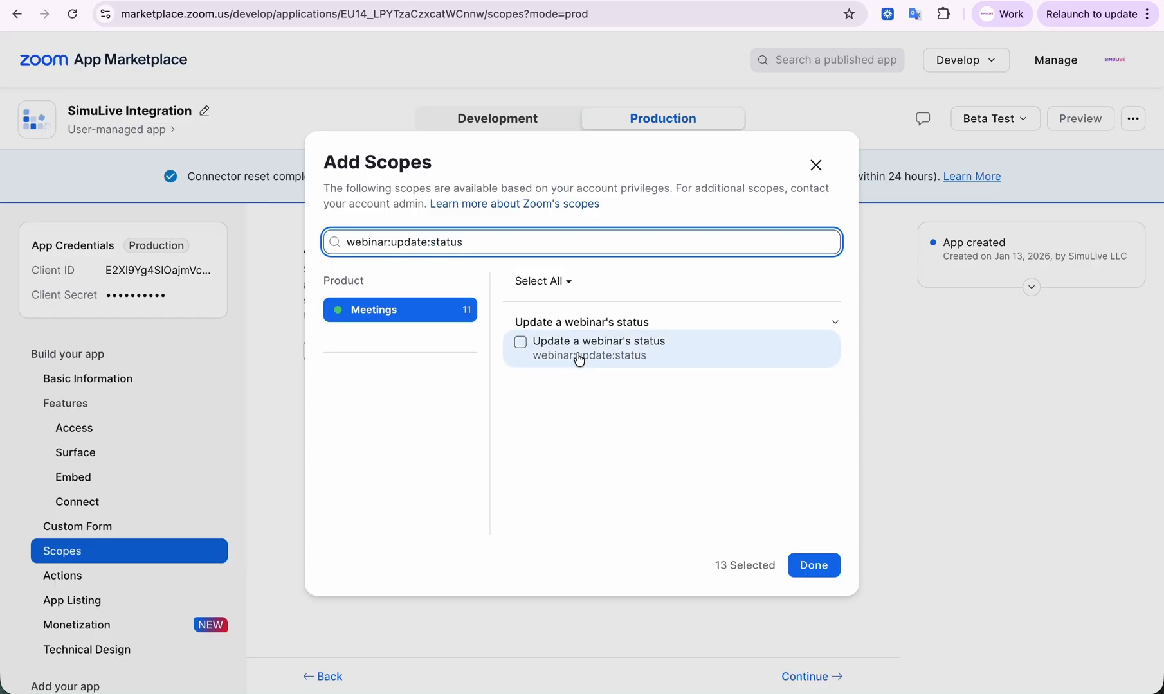
pyautogui.click(577, 357)
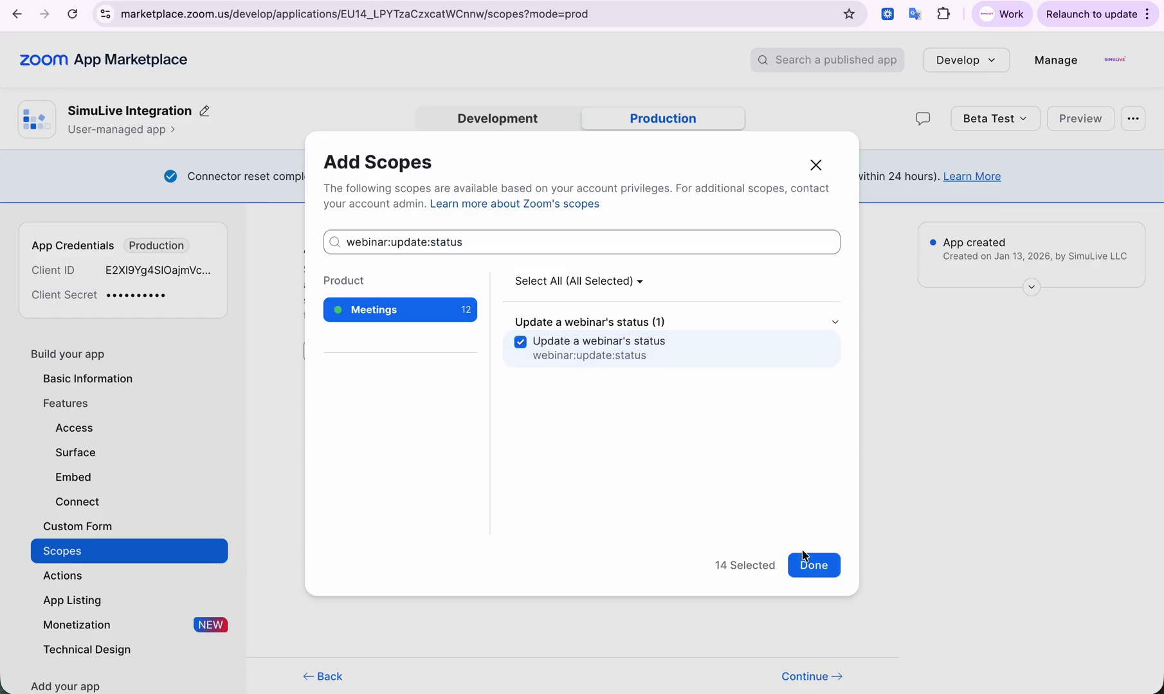
pyautogui.click(812, 566)
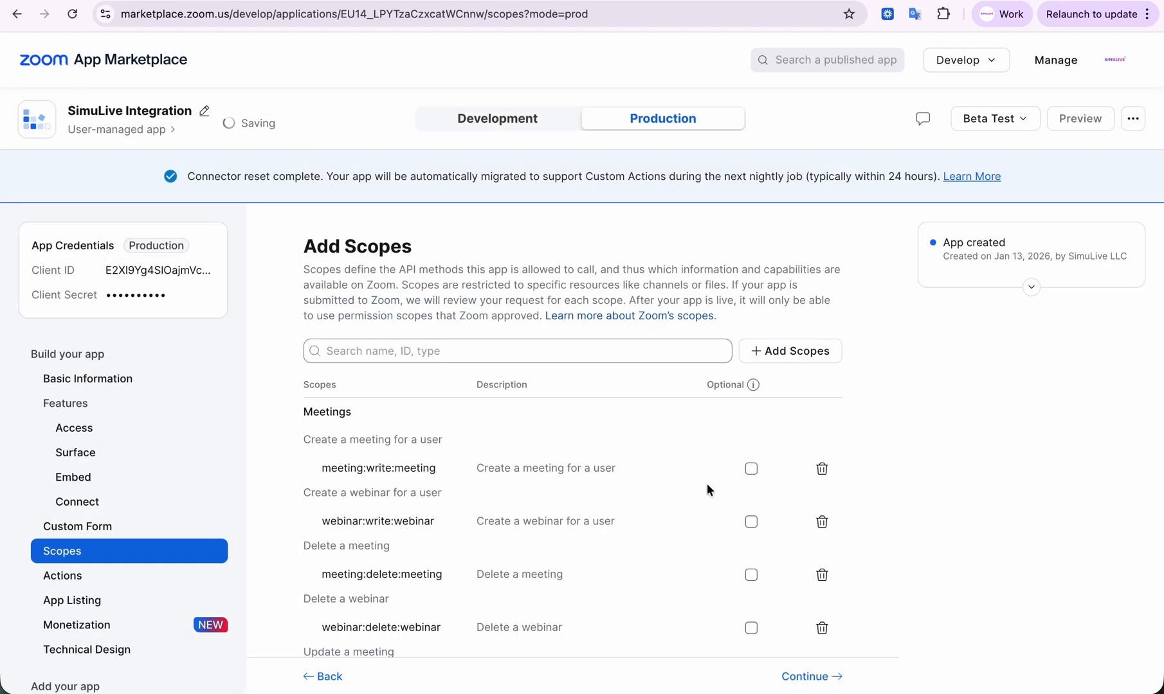
# - Enter "SimuLive Integration Custom App Scopes Added." as the scope description below the list of added scopes
pyautogui.scroll(-10, 706, 485)
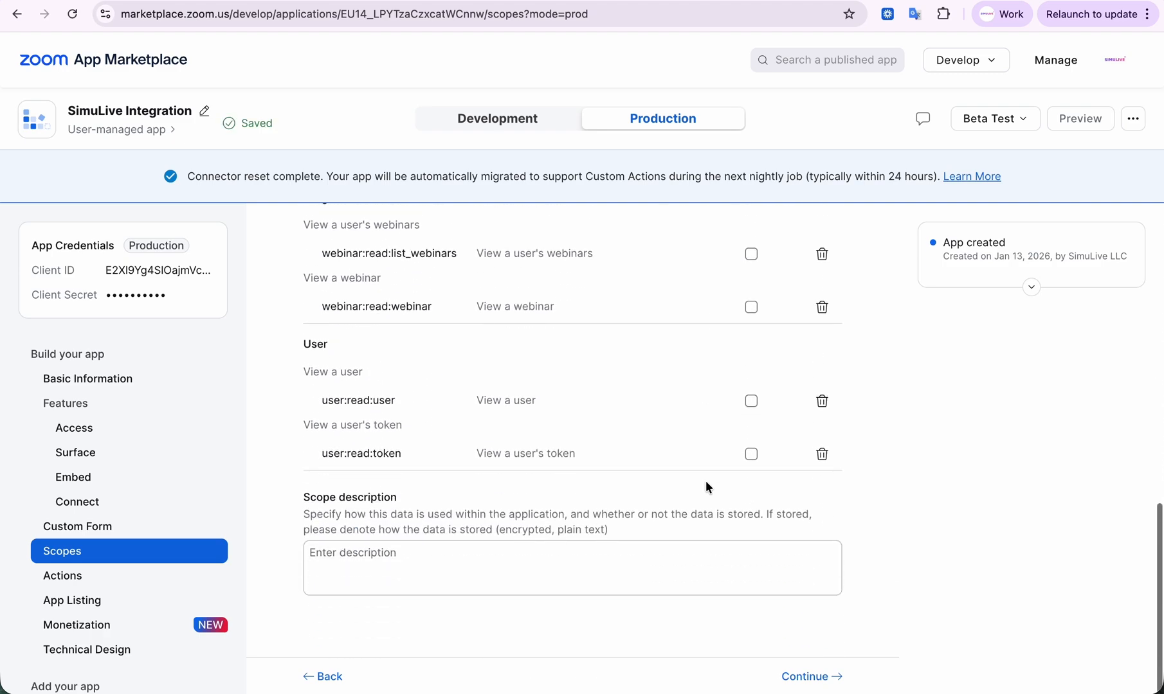
pyautogui.click(610, 559)
pyautogui.write('S')
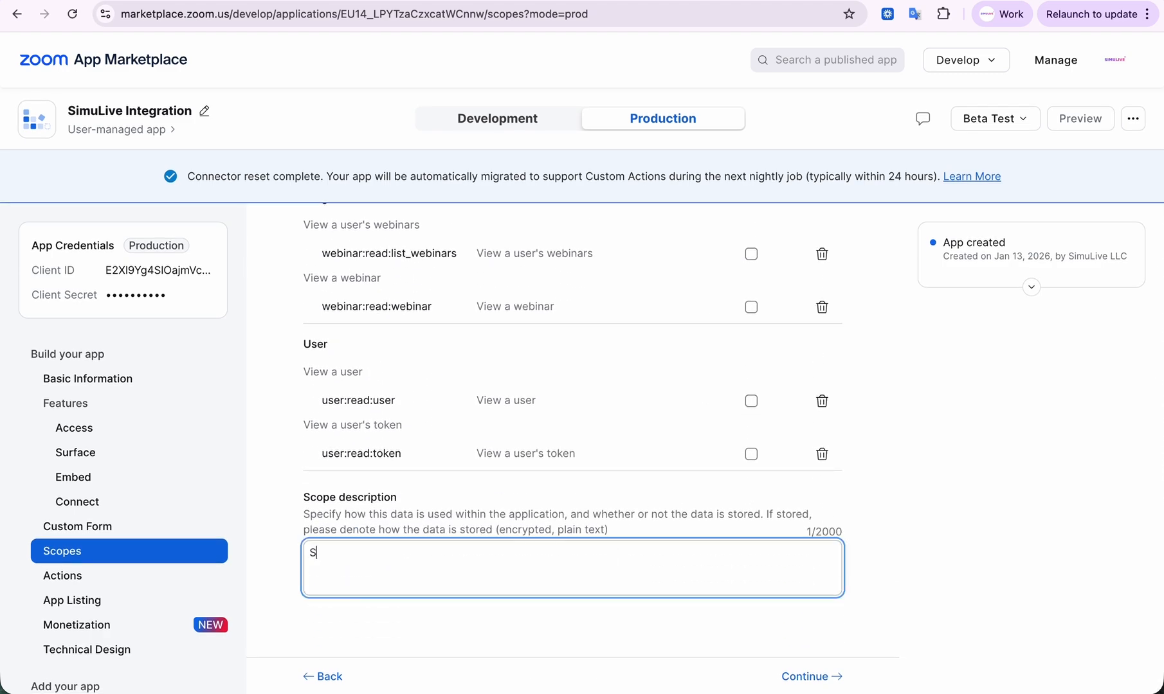
pyautogui.write('imuLive Integration Custom App Scopes ')
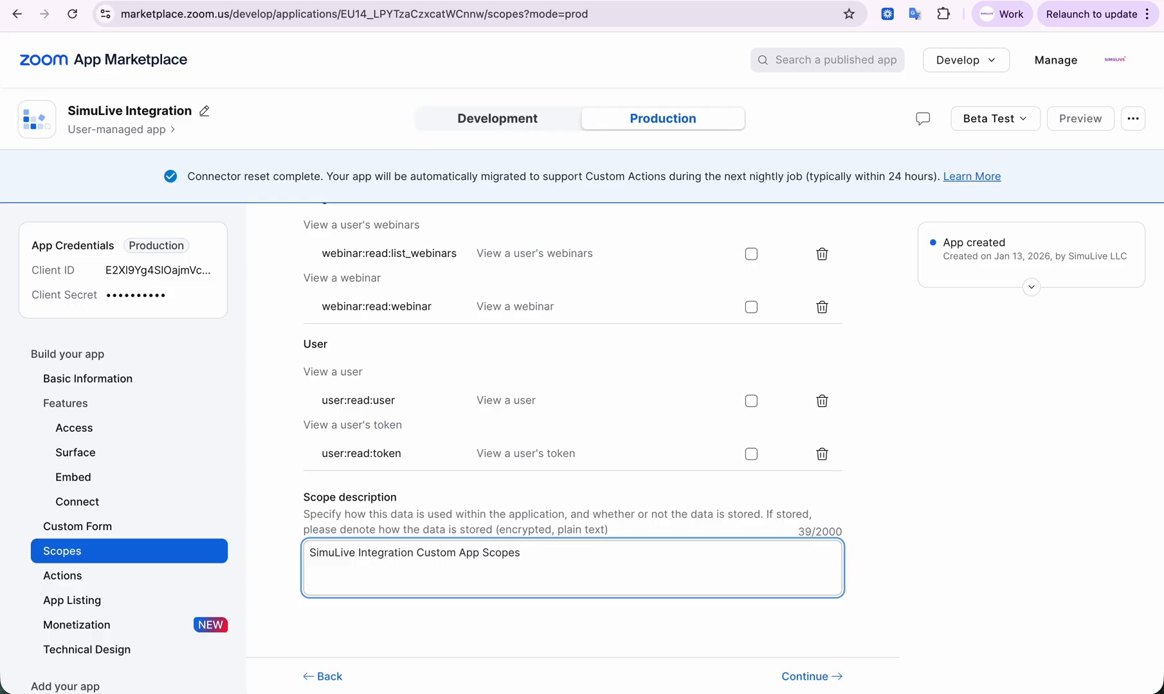
pyautogui.write('aAdded.')
pyautogui.click(977, 512)
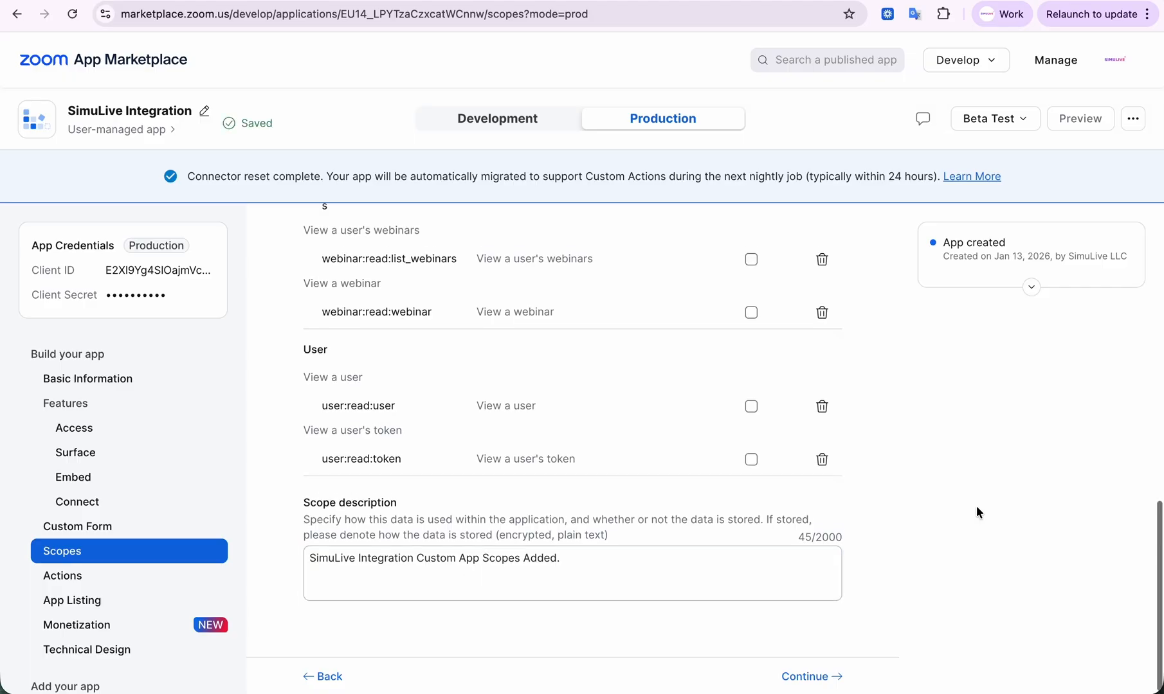
# - Review the list of added scopes and locate the app's Client ID and Client Secret
pyautogui.scroll(1, 977, 513)
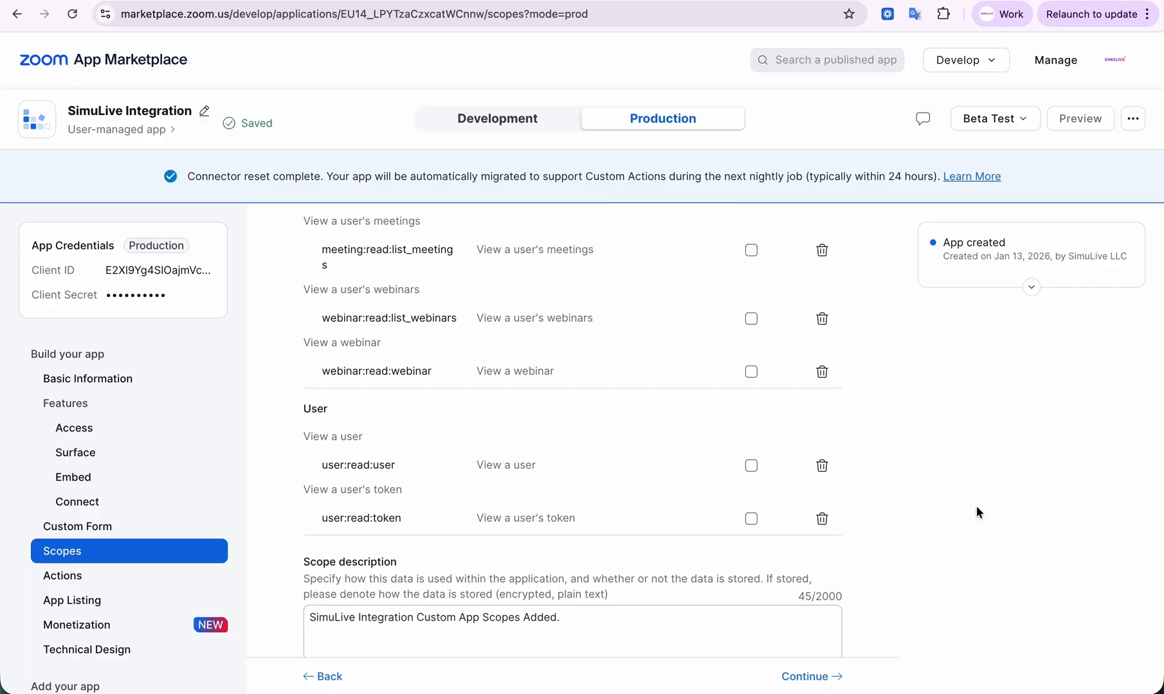
pyautogui.scroll(7, 977, 508)
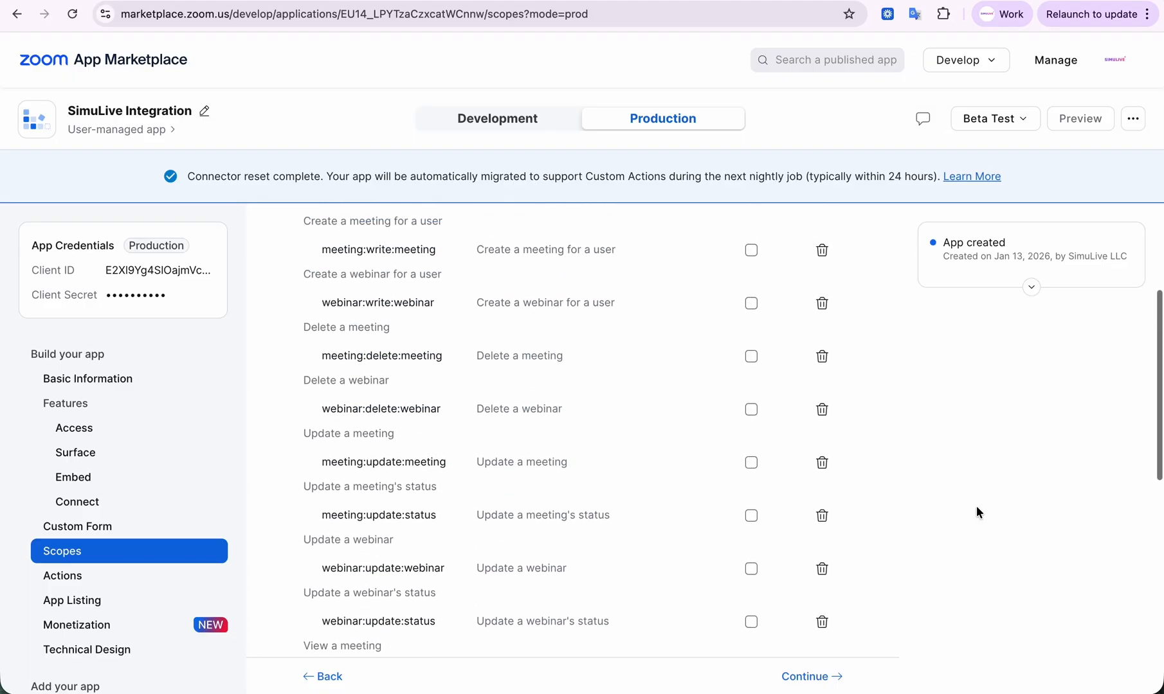
pyautogui.scroll(4, 977, 512)
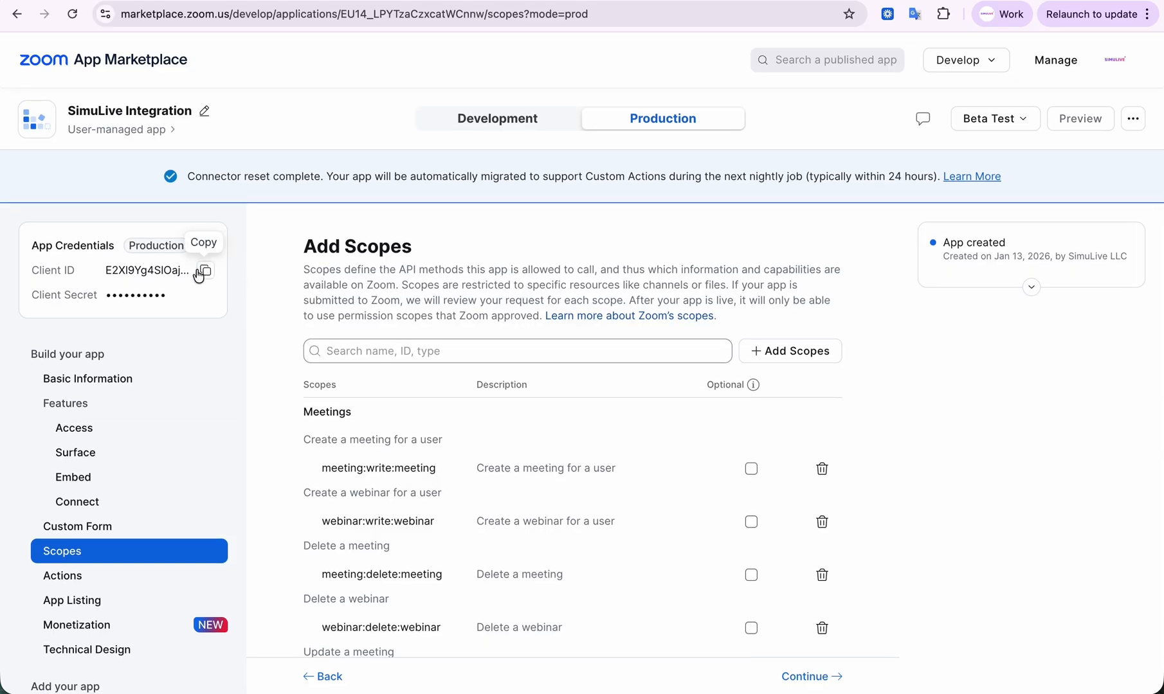
pyautogui.moveTo(193, 291)
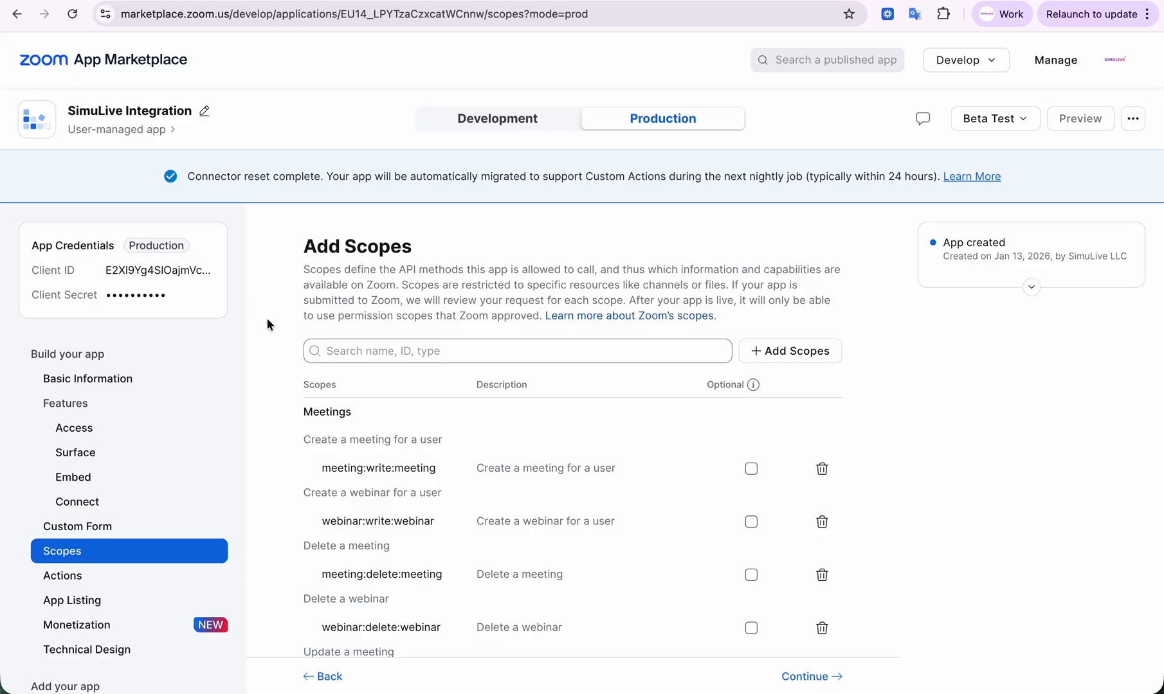
pyautogui.hotkey('ctrl', 'Tab')
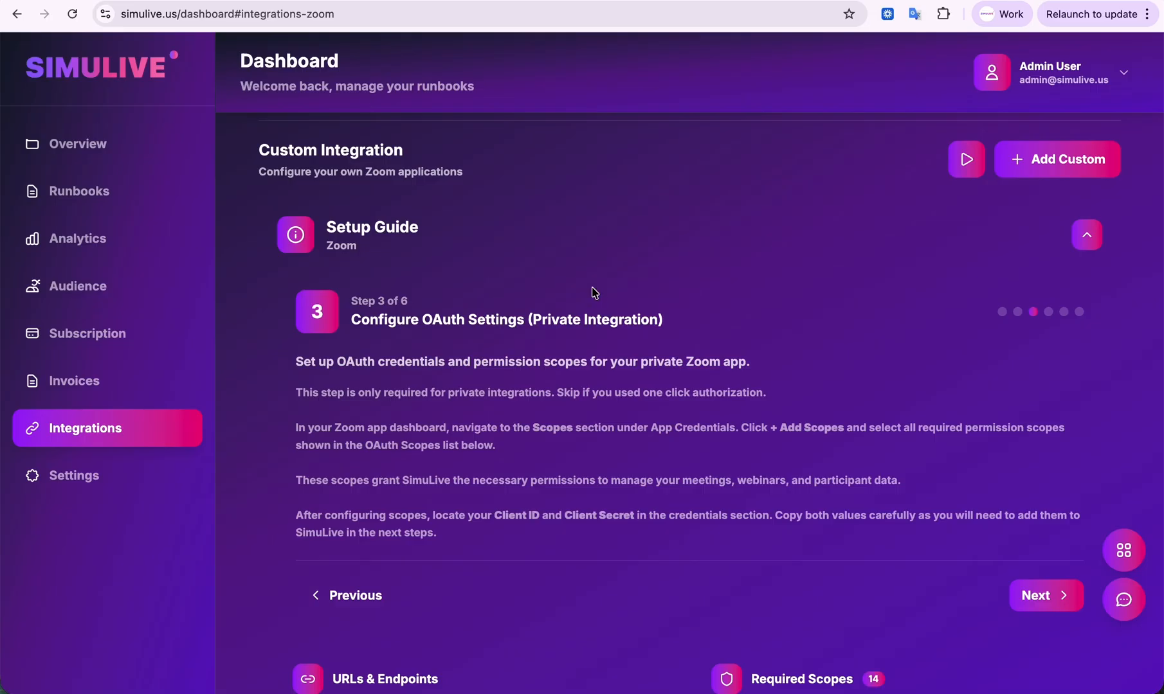
pyautogui.click(1027, 597)
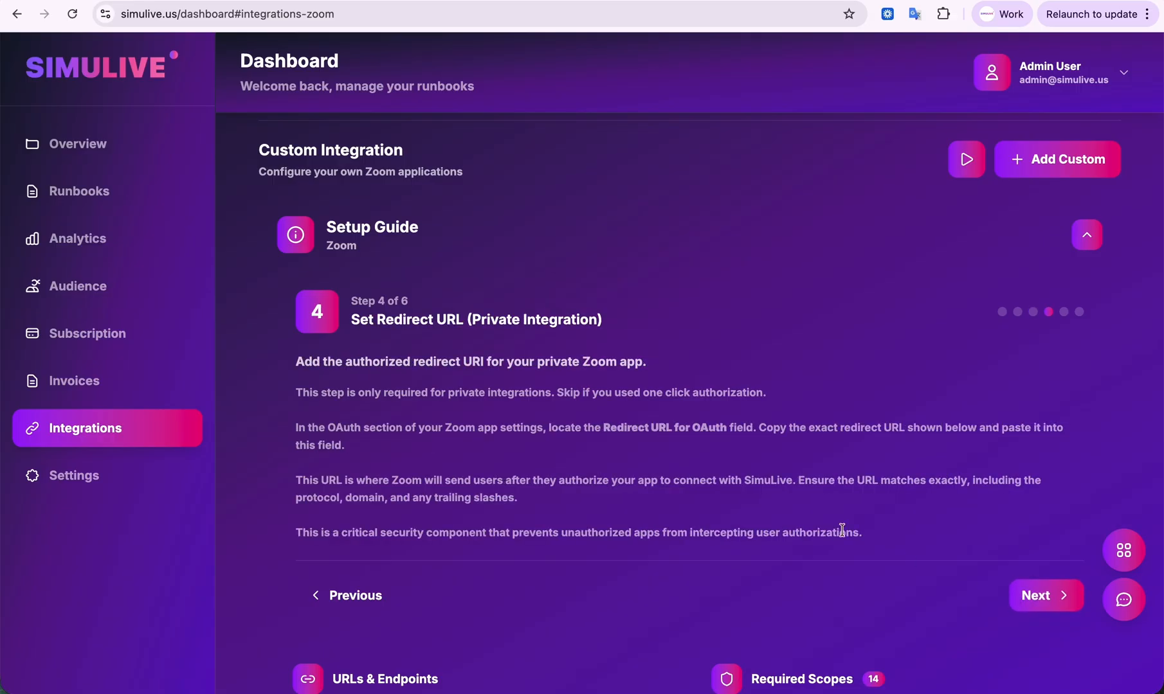
pyautogui.scroll(-5, 842, 530)
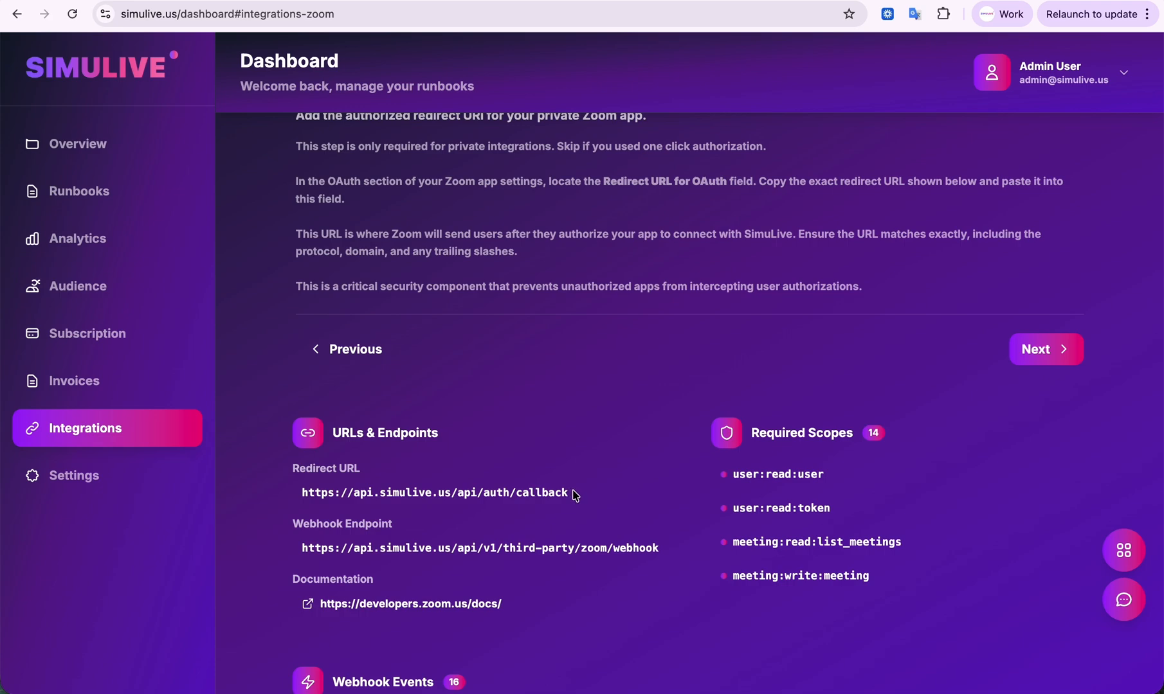
pyautogui.moveTo(574, 495); pyautogui.dragTo(295, 502)
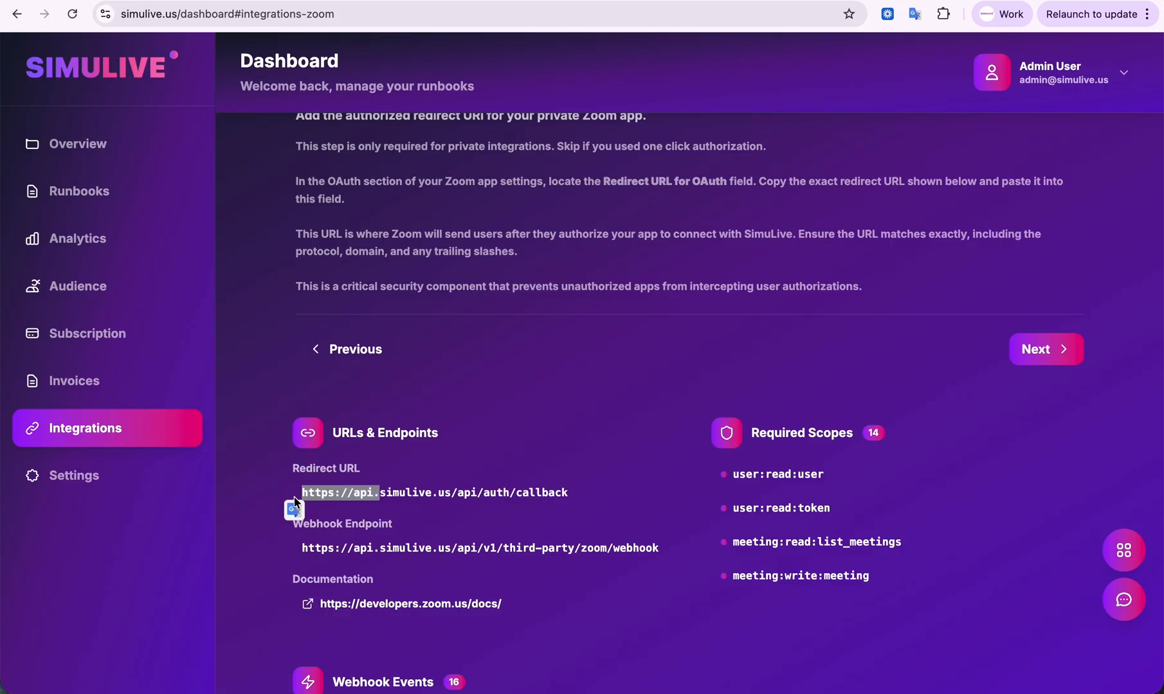
pyautogui.click(296, 496)
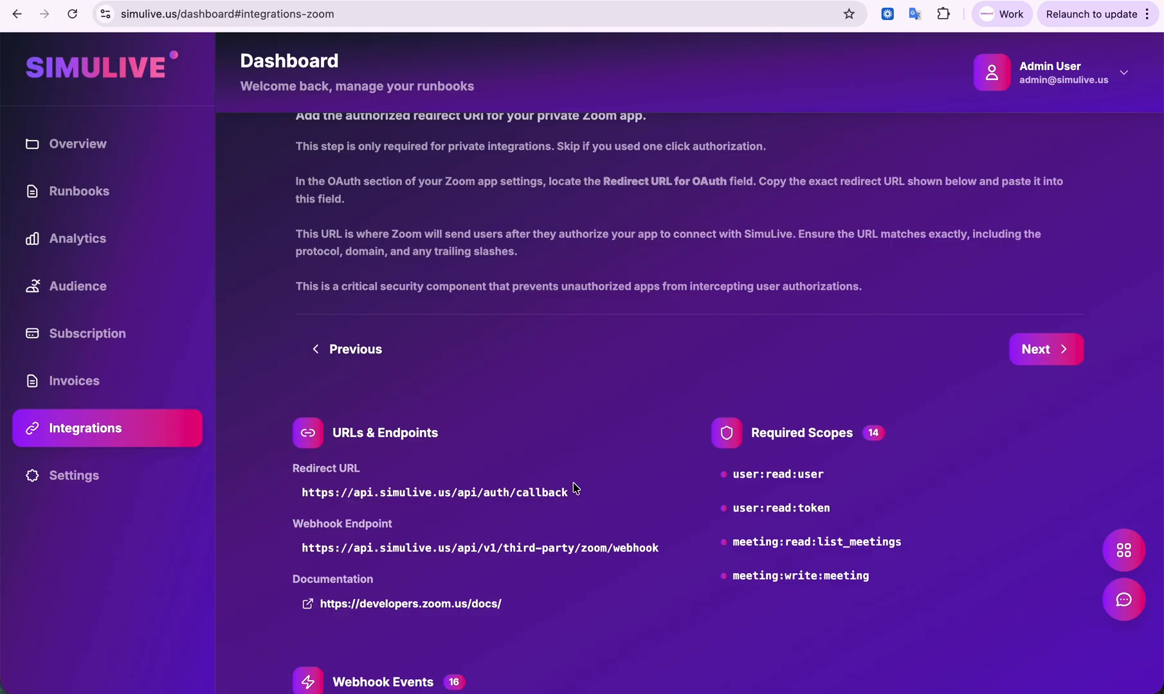
pyautogui.moveTo(572, 493); pyautogui.dragTo(298, 497)
pyautogui.press('super+c')
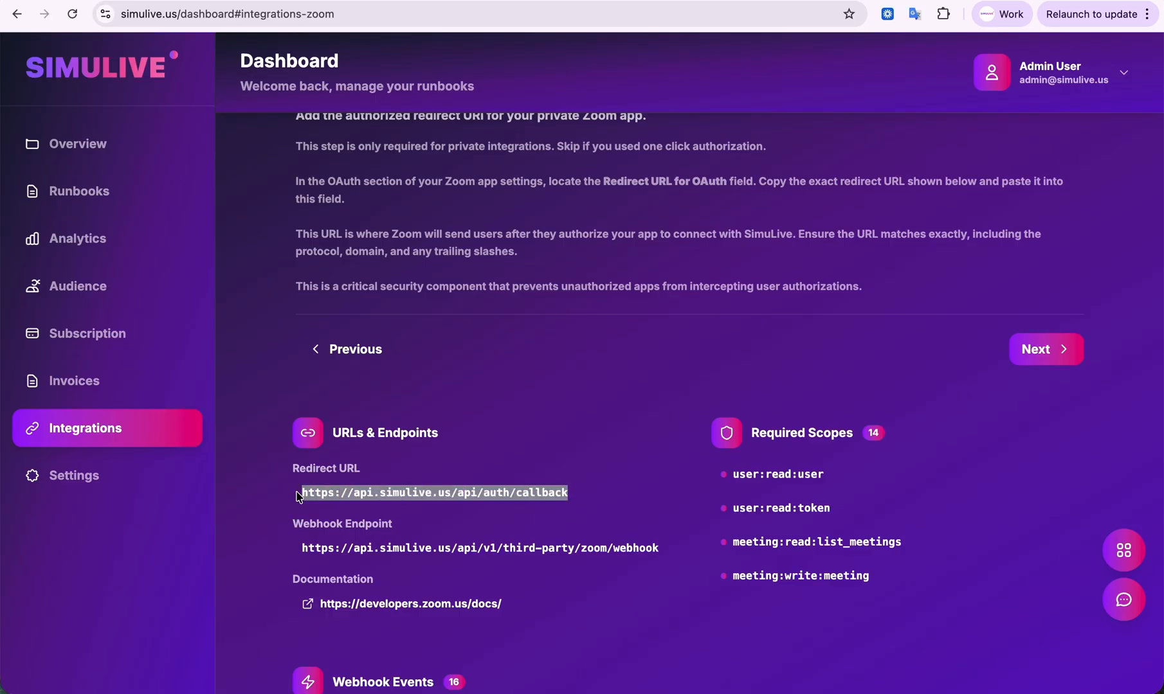
pyautogui.click(527, 385)
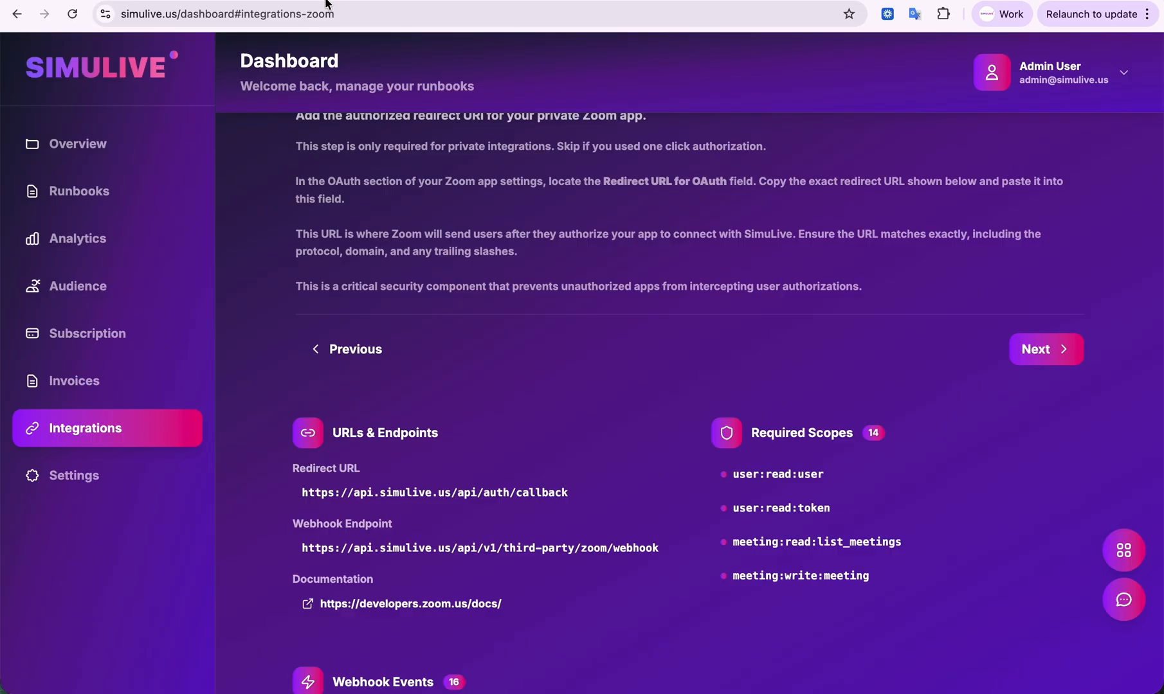
pyautogui.hotkey('ctrl', 'Tab')
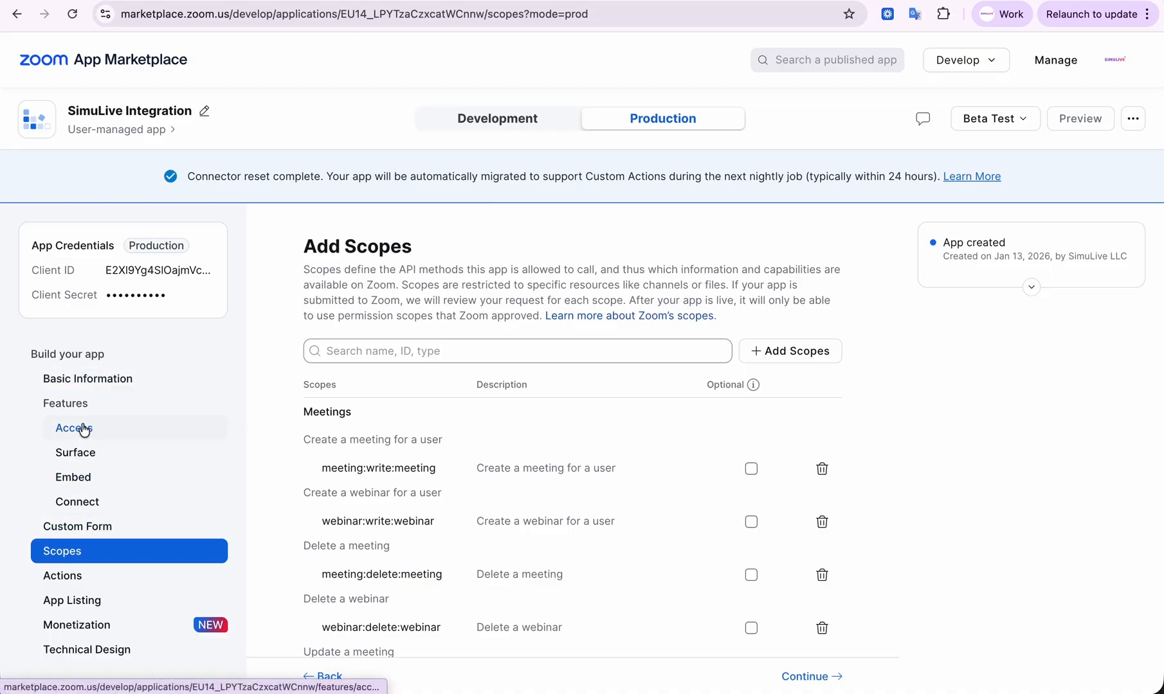
pyautogui.click(91, 380)
pyautogui.scroll(-2, 558, 560)
pyautogui.click(543, 585)
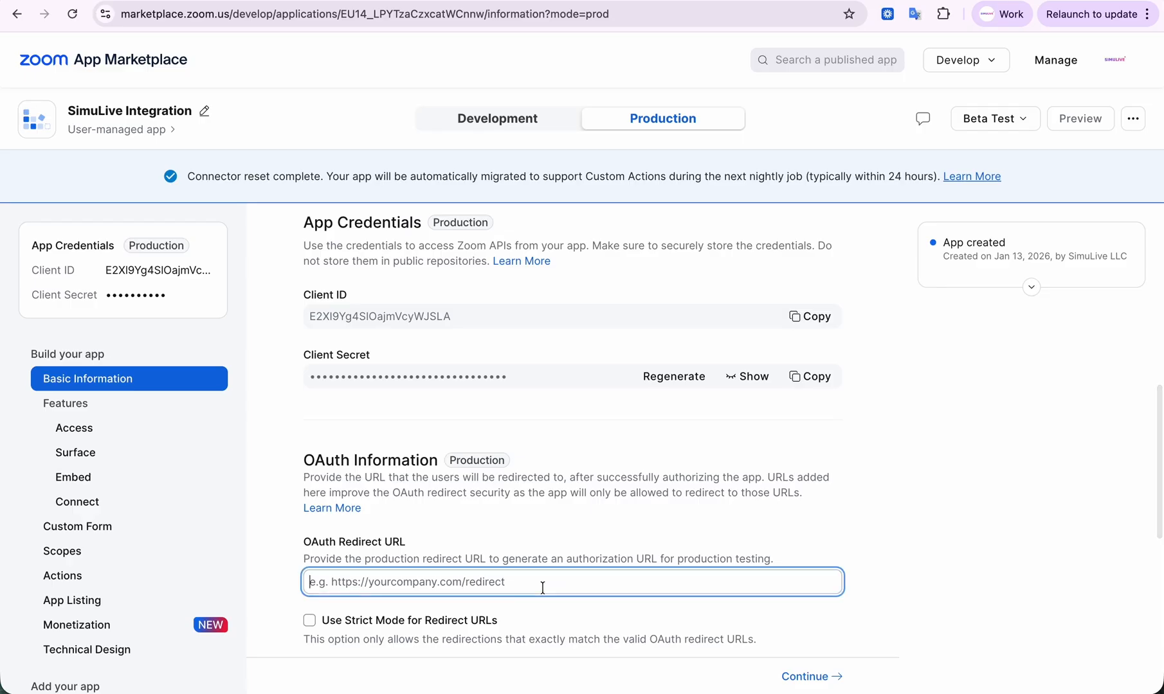
pyautogui.press('super+v')
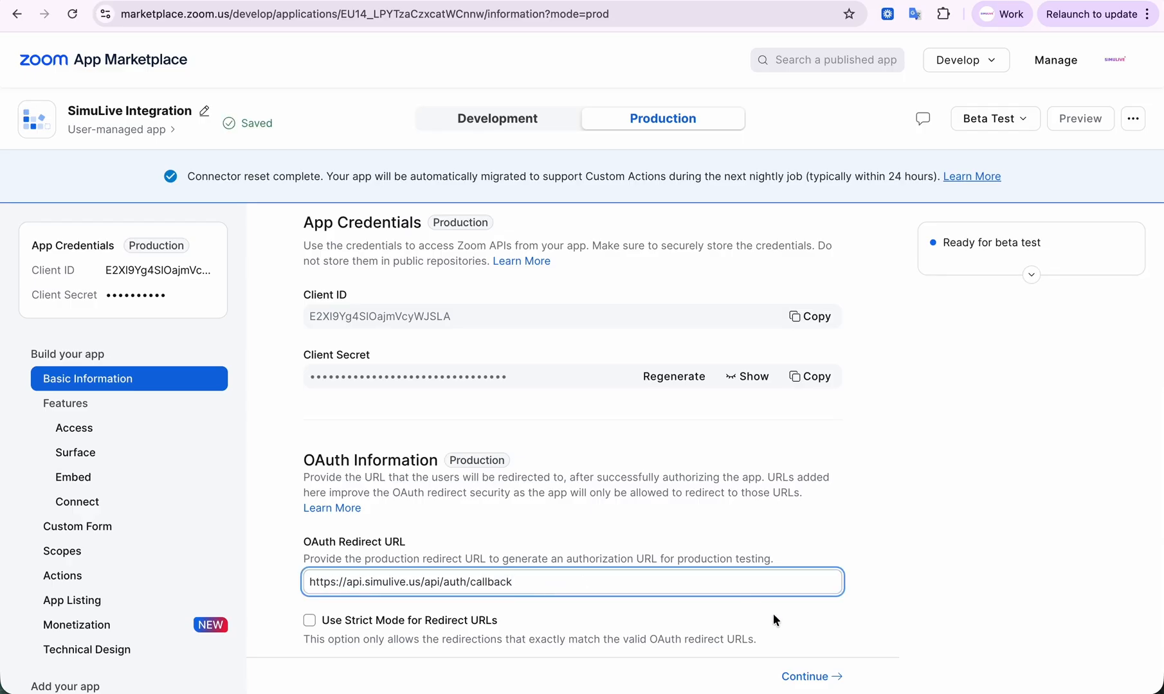
pyautogui.click(773, 619)
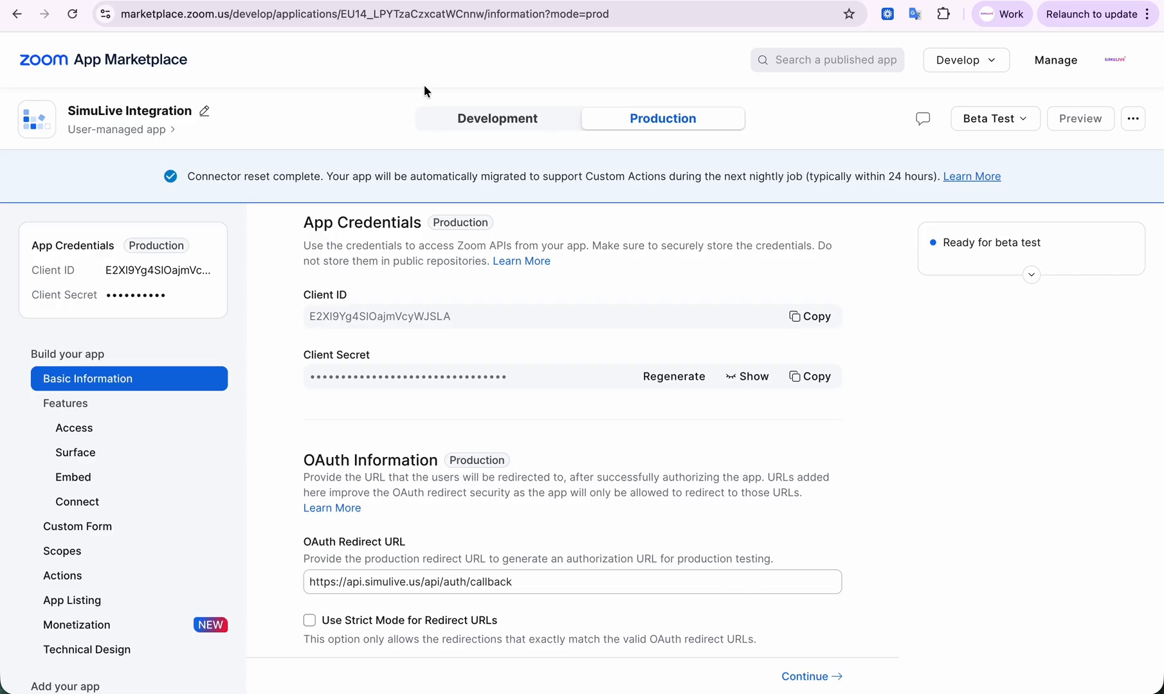
# - Advance the SimuLive setup guide to step 5, and enable the Meeting SDK among the Zoom app's embed features
pyautogui.click(157, 0)
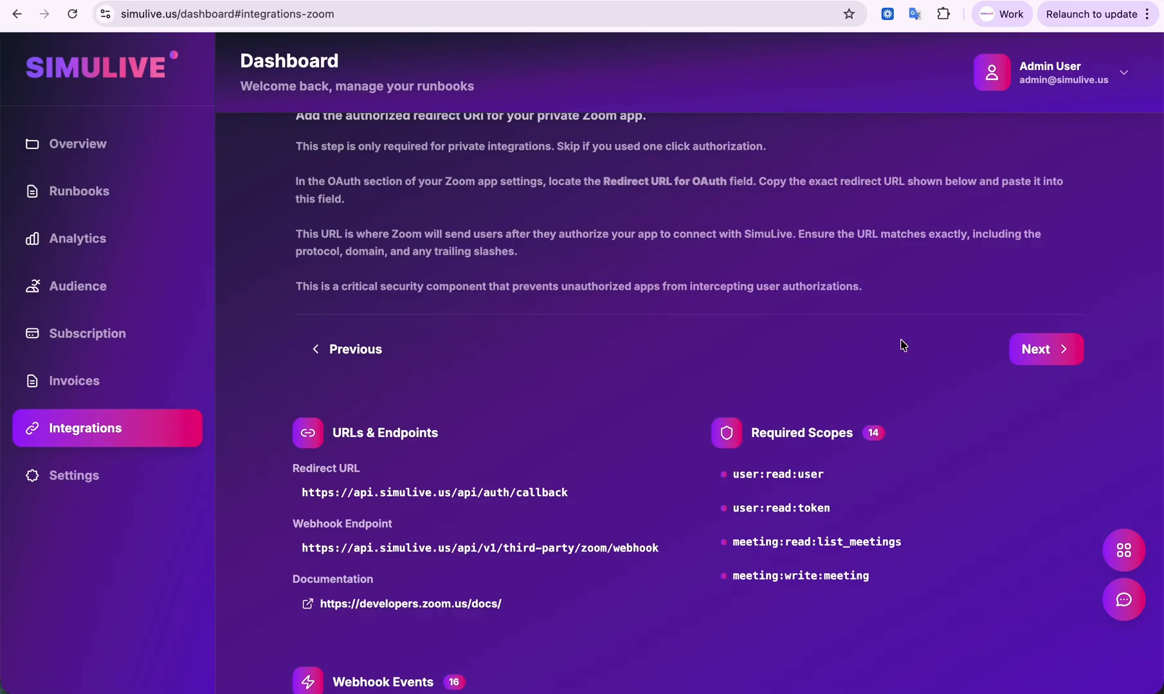
pyautogui.scroll(5, 901, 342)
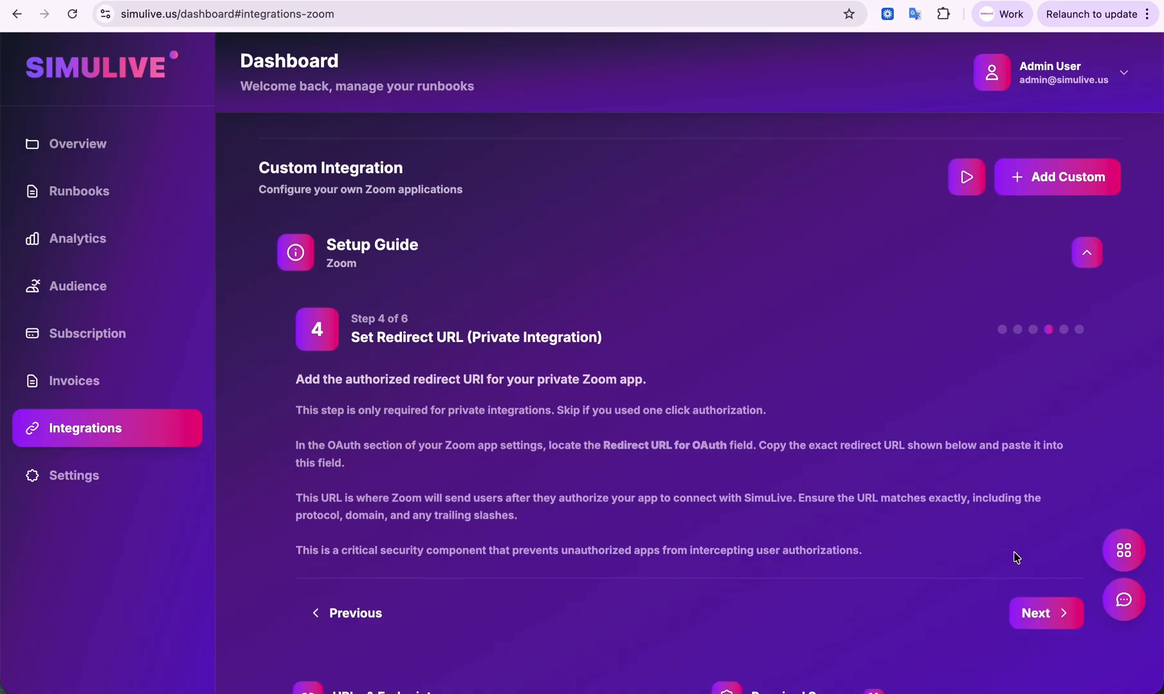
pyautogui.click(1034, 612)
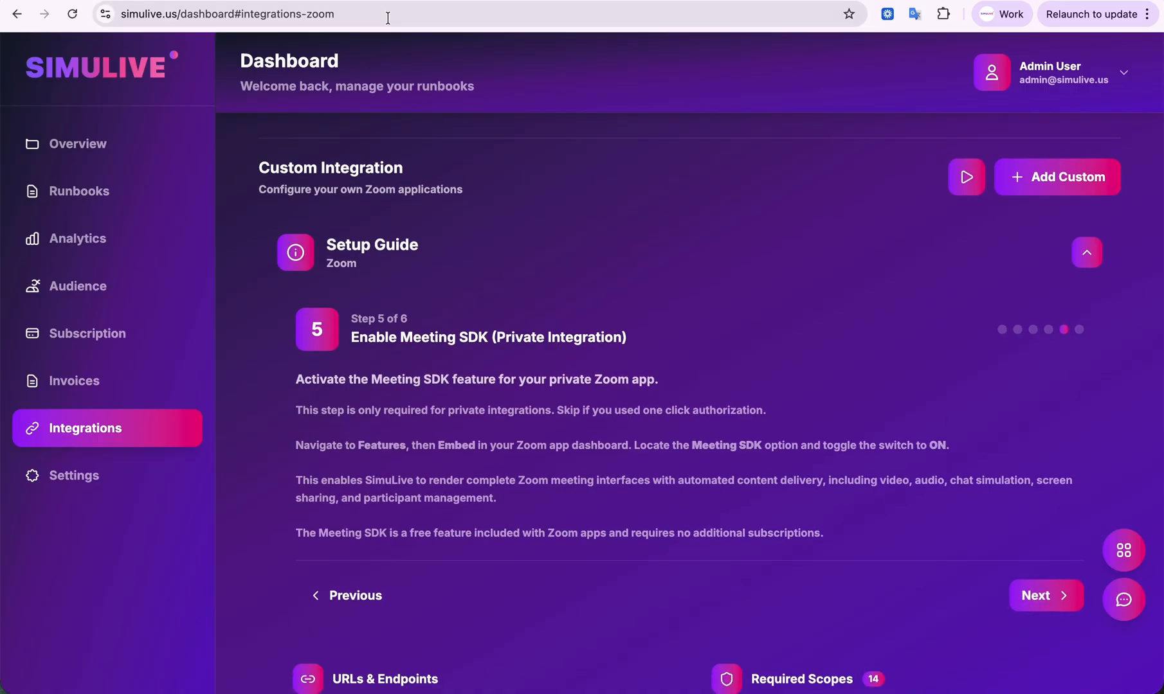
pyautogui.click(370, 3)
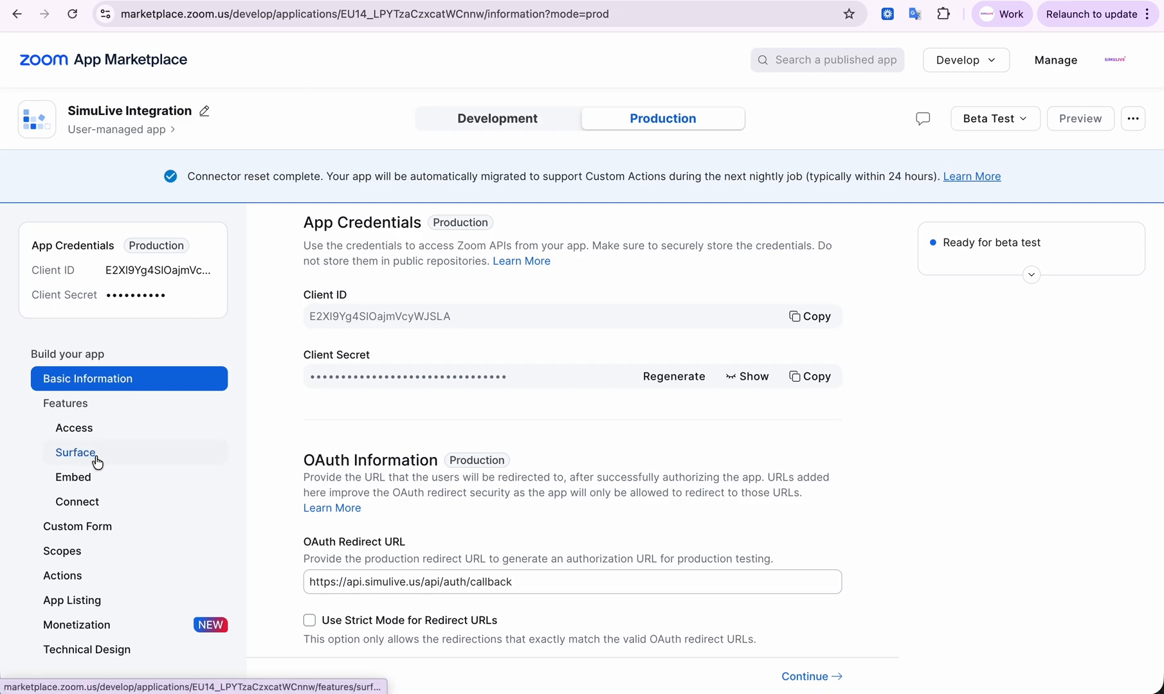
pyautogui.click(87, 481)
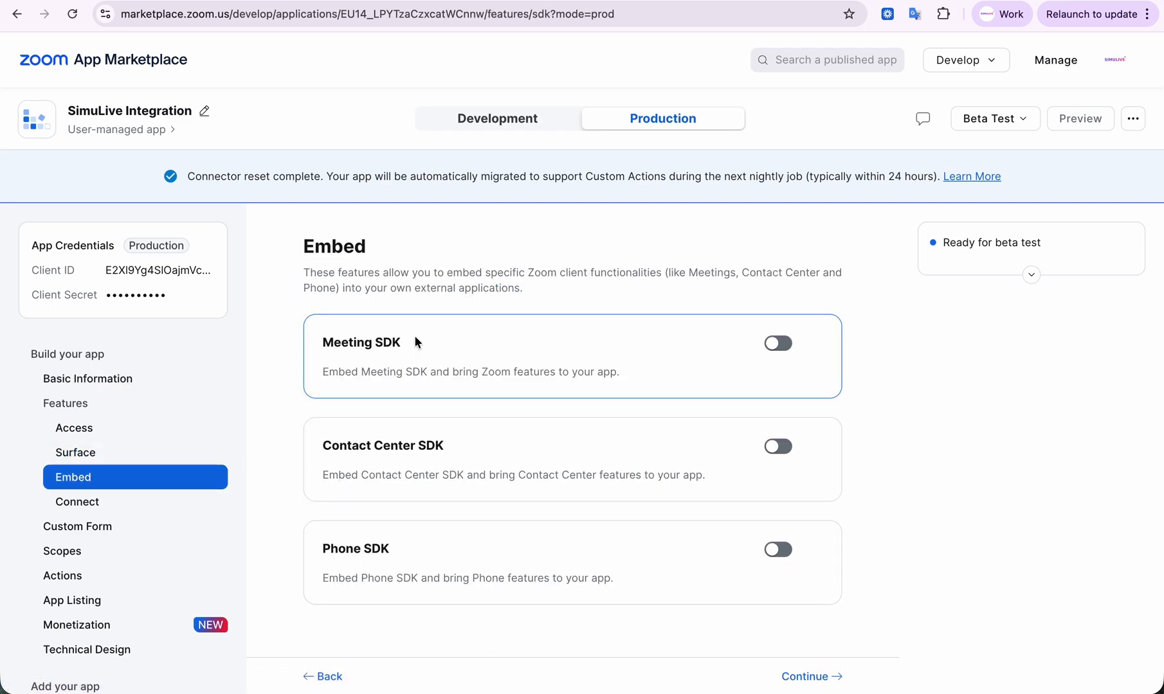
pyautogui.click(779, 345)
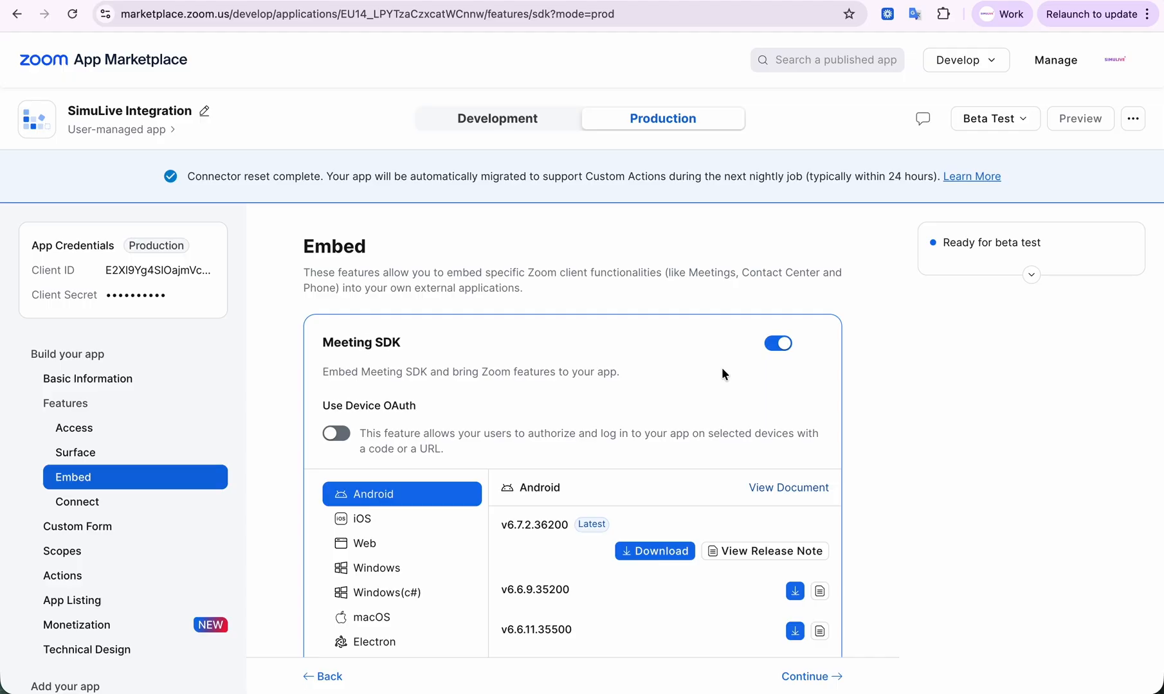
# - Advance the SimuLive setup guide to step 6 and review the webhook instructions, endpoint and required webhook events
pyautogui.click(201, 1)
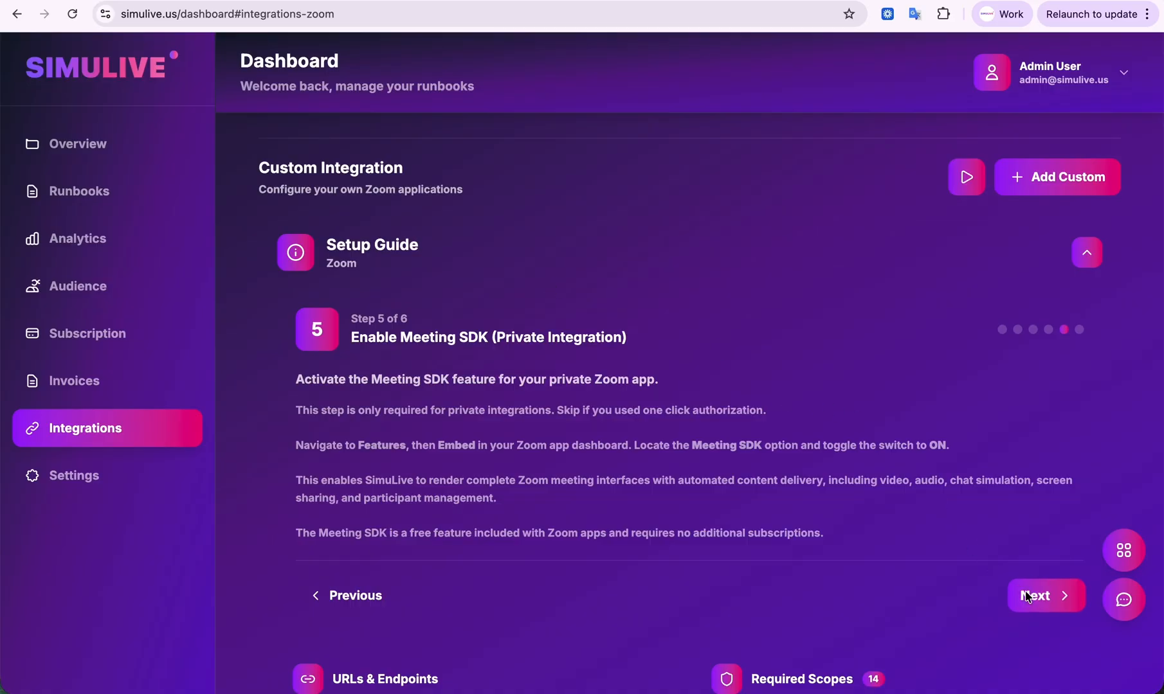
pyautogui.click(1027, 594)
pyautogui.scroll(-2, 875, 534)
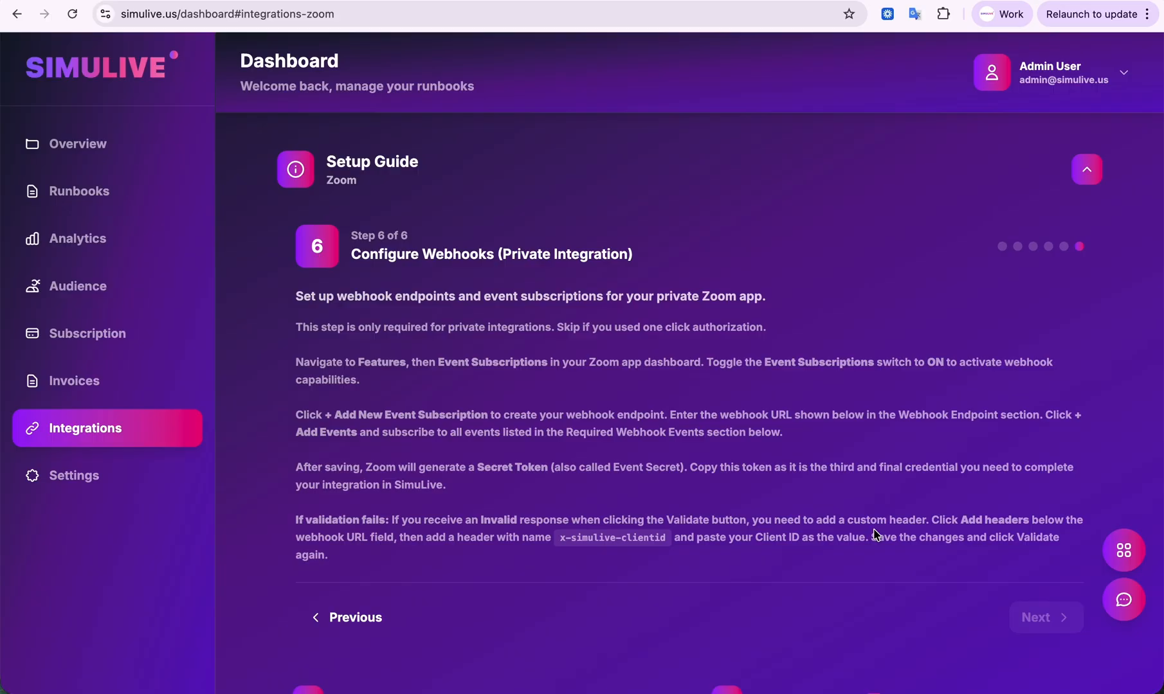
pyautogui.scroll(-8, 875, 533)
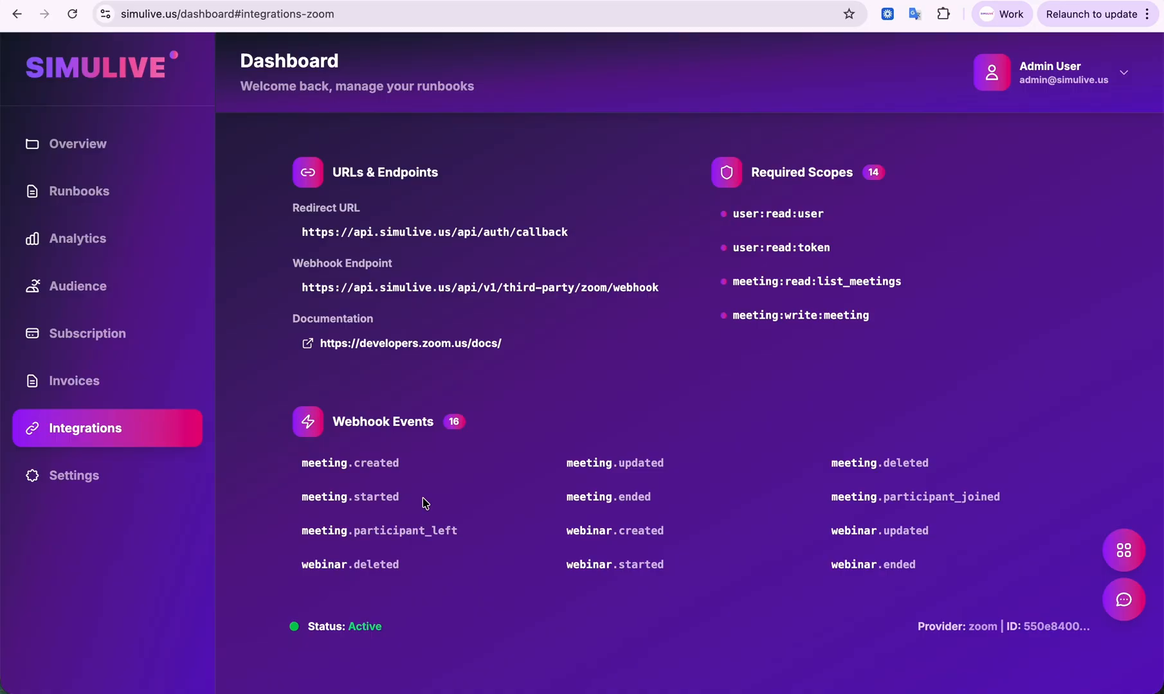
pyautogui.scroll(-3, 425, 503)
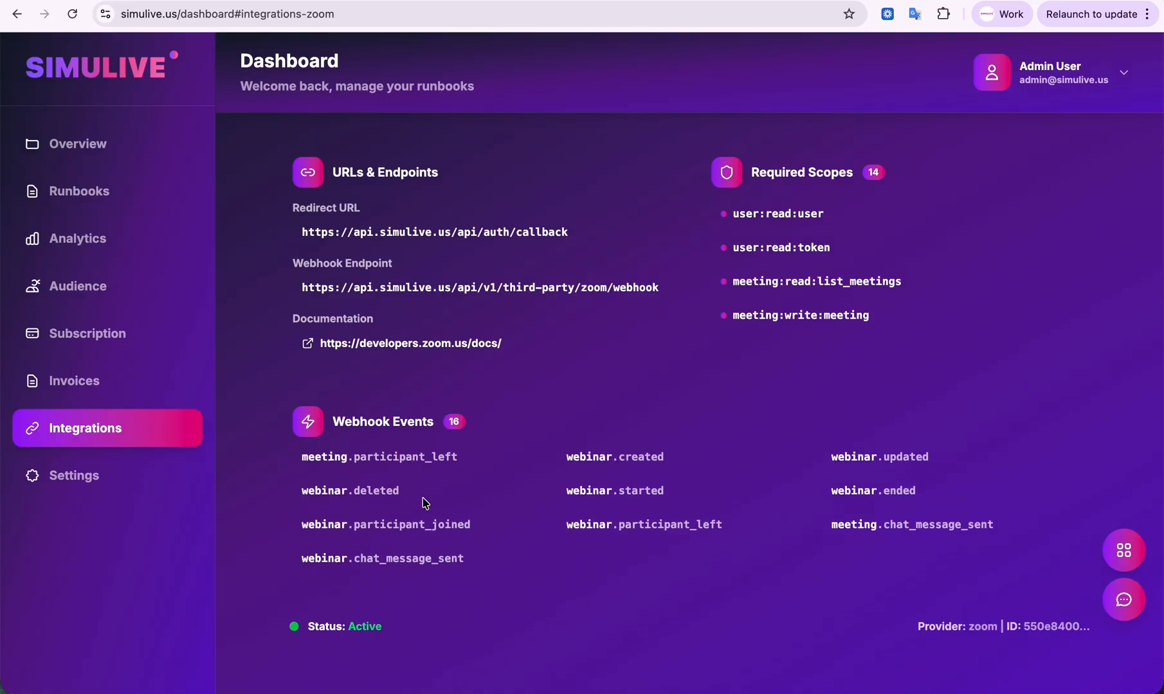
pyautogui.scroll(3, 424, 503)
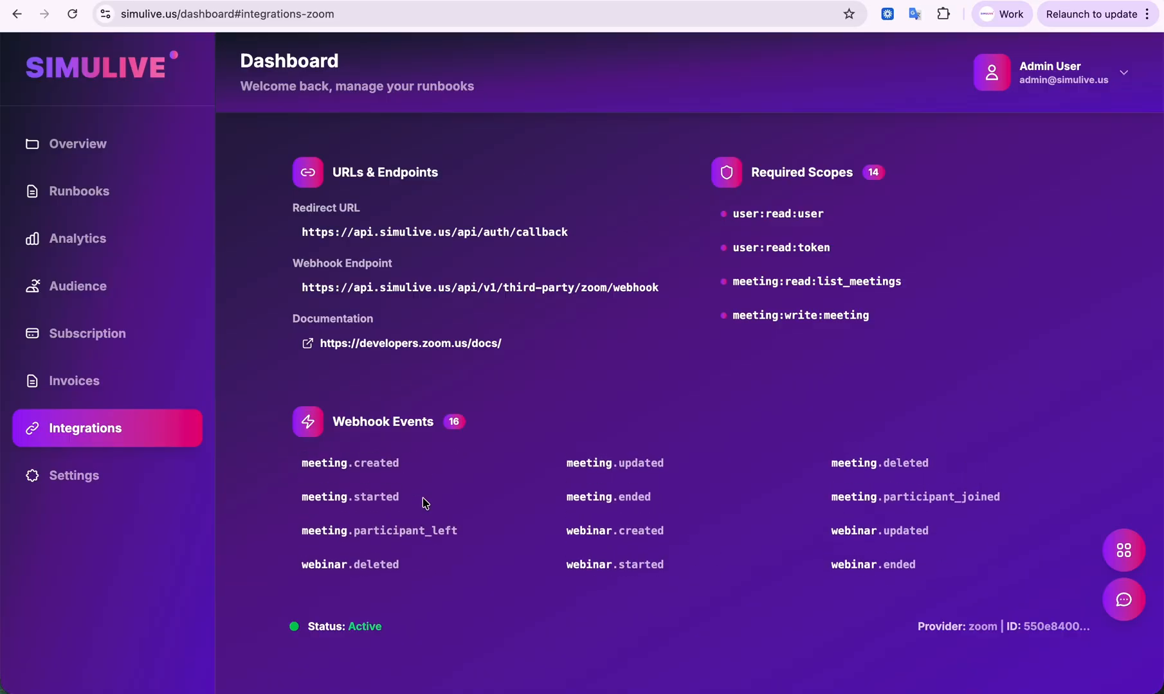
pyautogui.scroll(15, 577, 398)
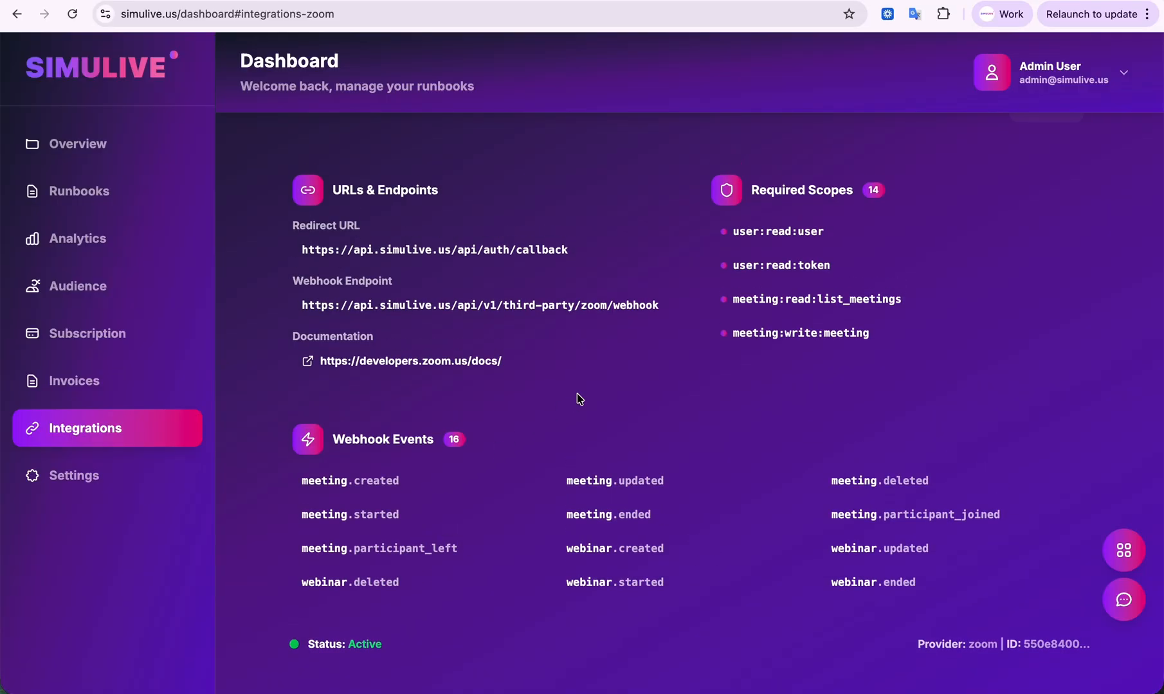
# - Return to the Zoom app and enable Event Subscription in its access features
pyautogui.click(390, 0)
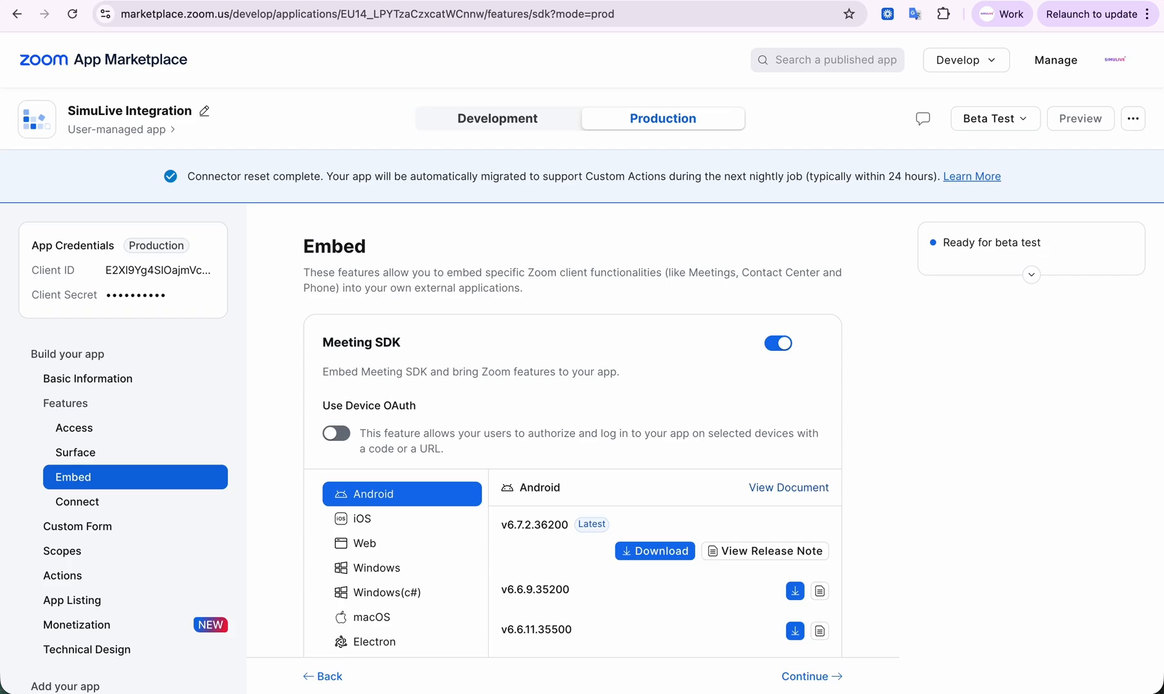
pyautogui.click(84, 428)
pyautogui.scroll(-1, 563, 478)
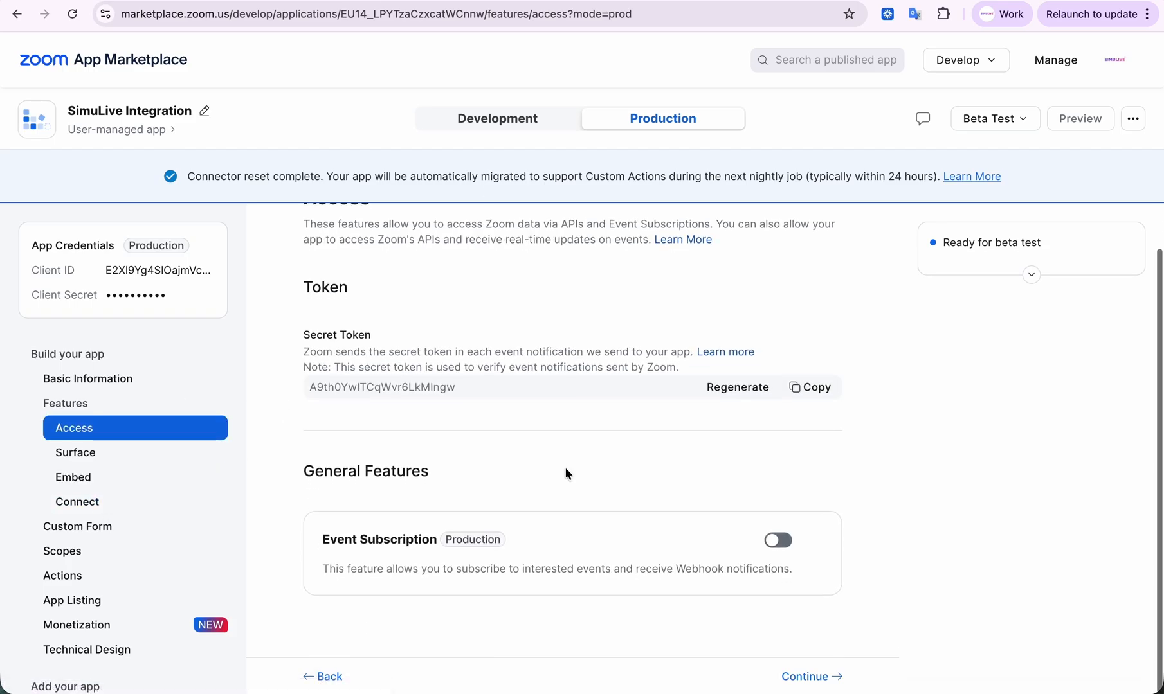
pyautogui.click(779, 541)
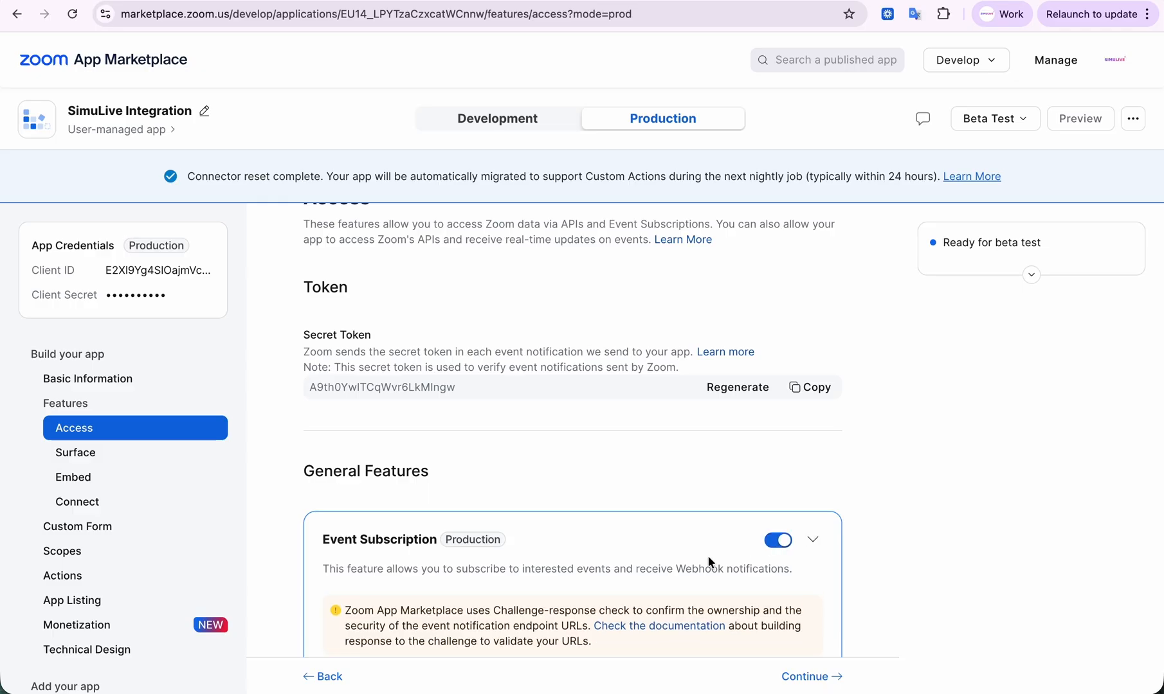
# - Add a new webhook event subscription named "SimuLive Integration Events"
pyautogui.scroll(-3, 708, 556)
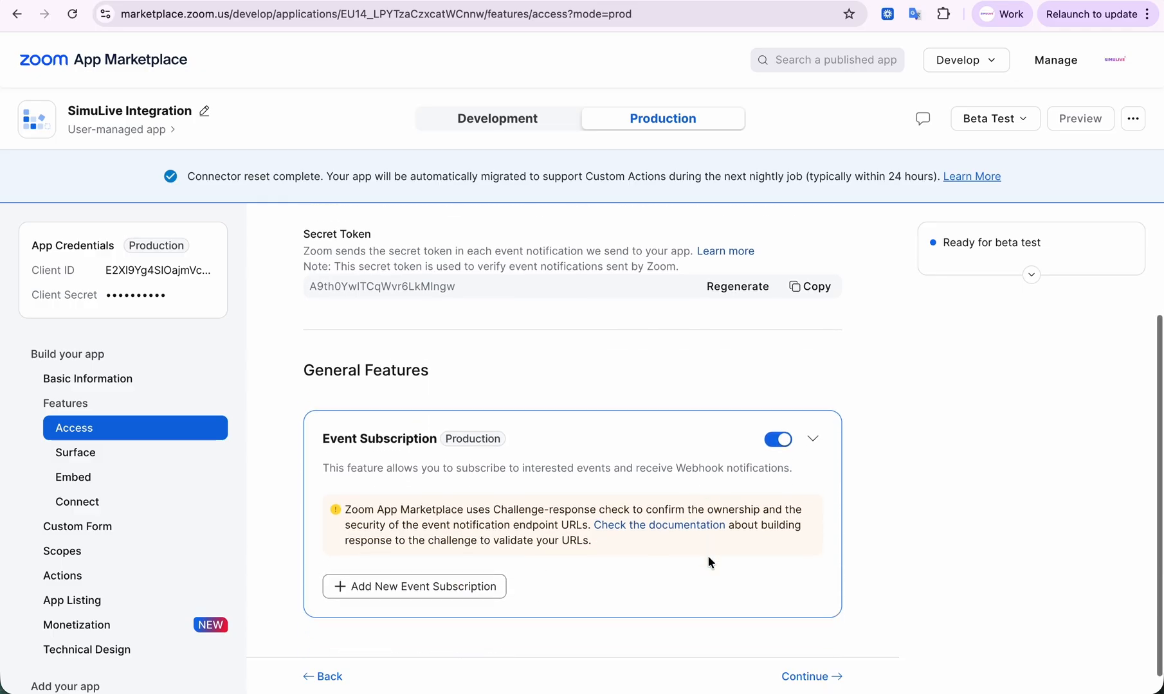
pyautogui.click(467, 564)
pyautogui.scroll(-2, 500, 572)
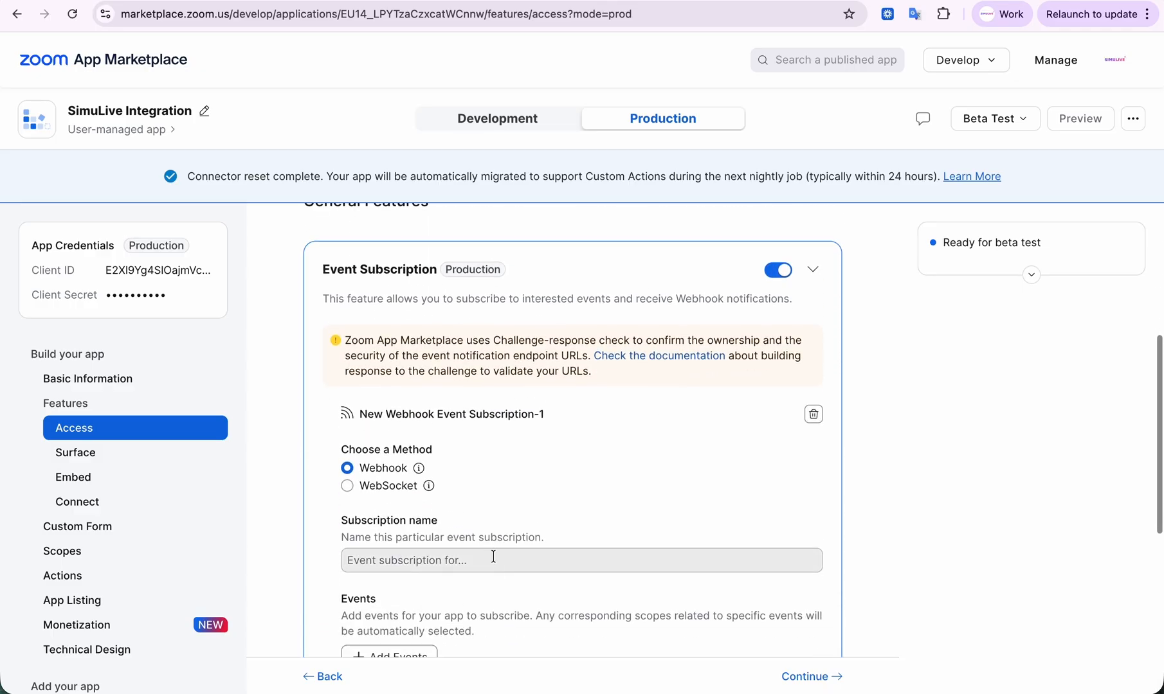
pyautogui.click(493, 557)
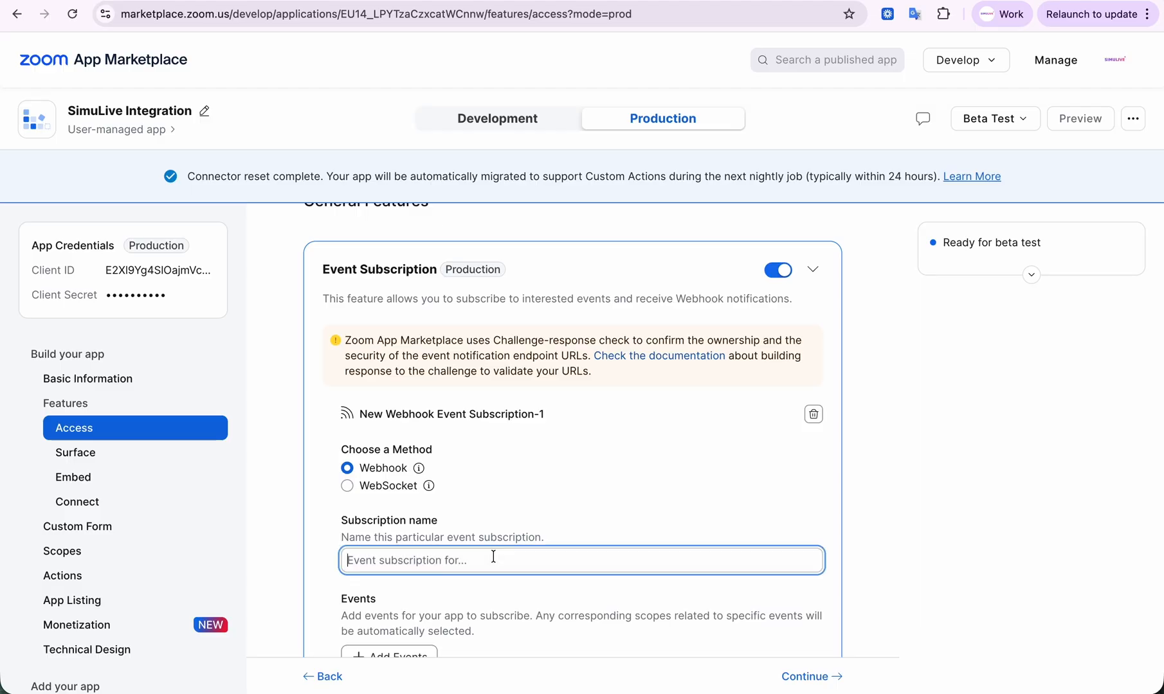
pyautogui.write('SimuLive ')
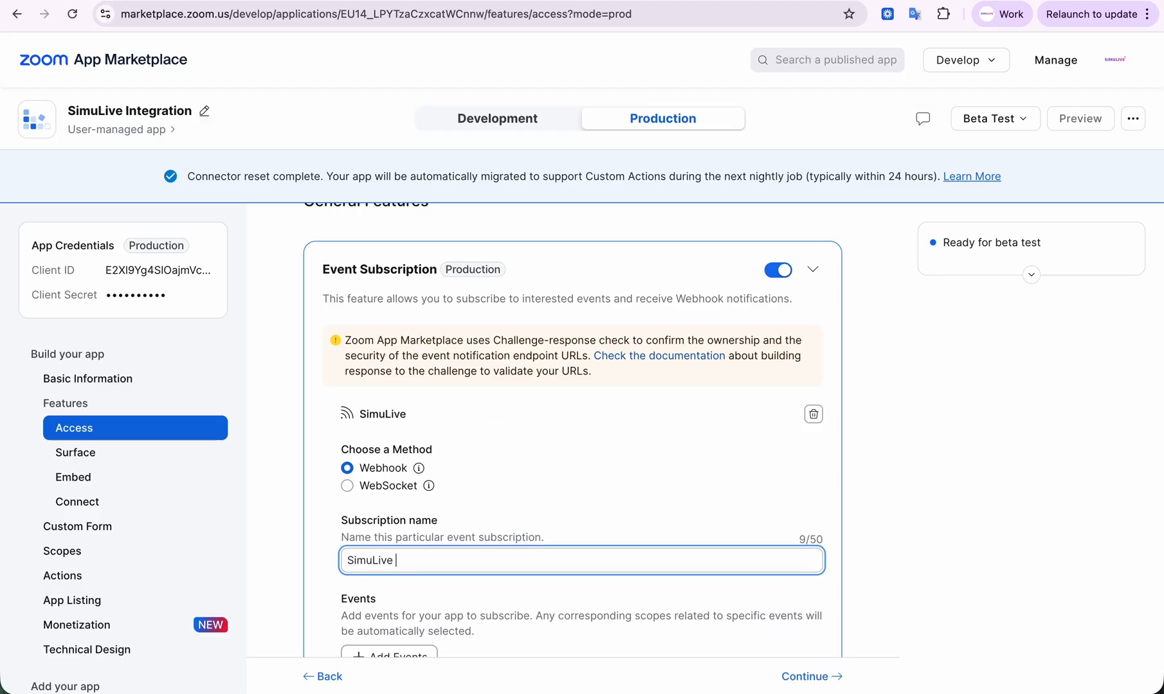
pyautogui.write('Integration Events')
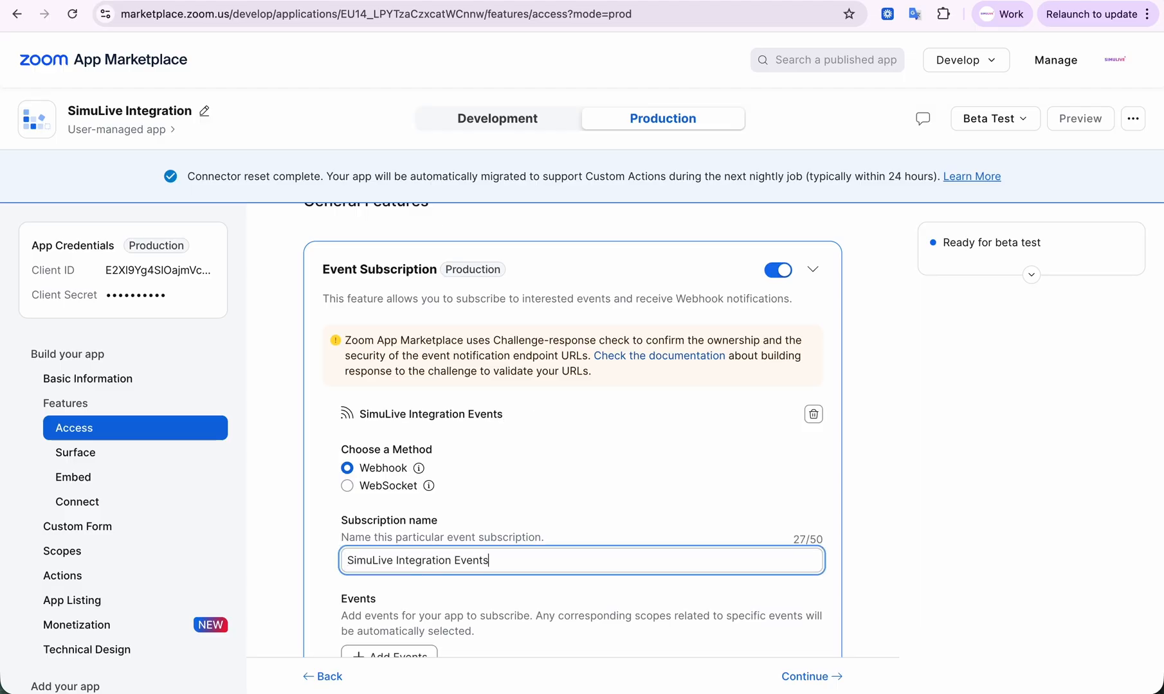
pyautogui.click(651, 490)
pyautogui.scroll(-3, 651, 489)
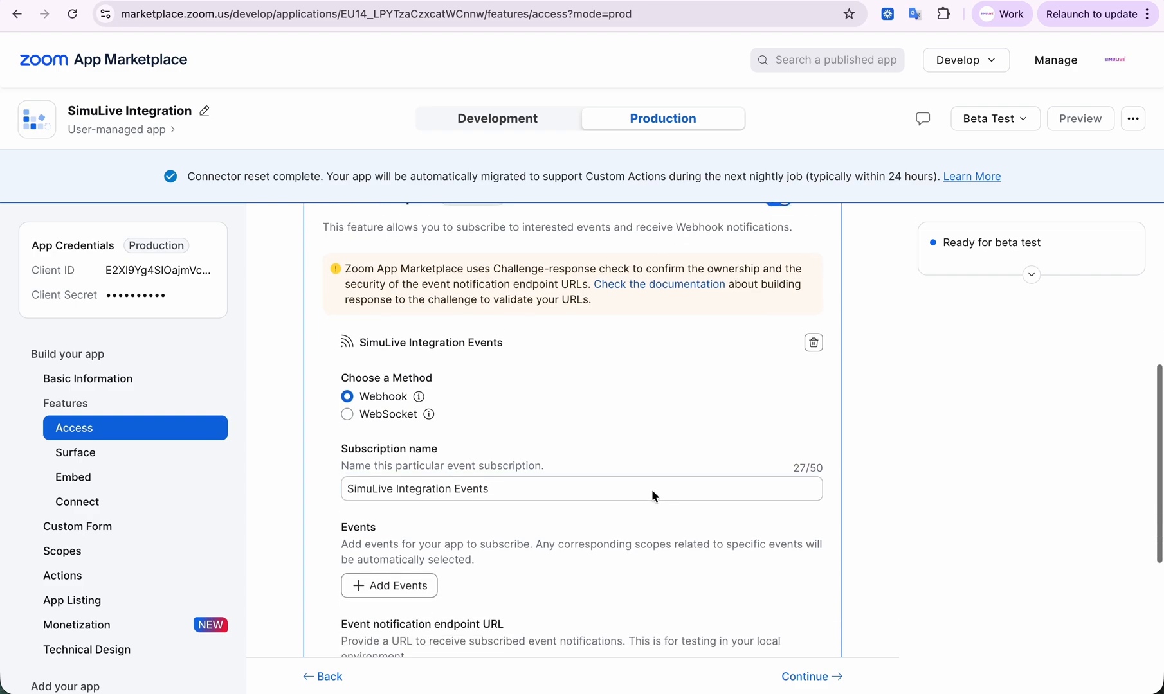
pyautogui.click(205, 1)
pyautogui.scroll(-3, 483, 480)
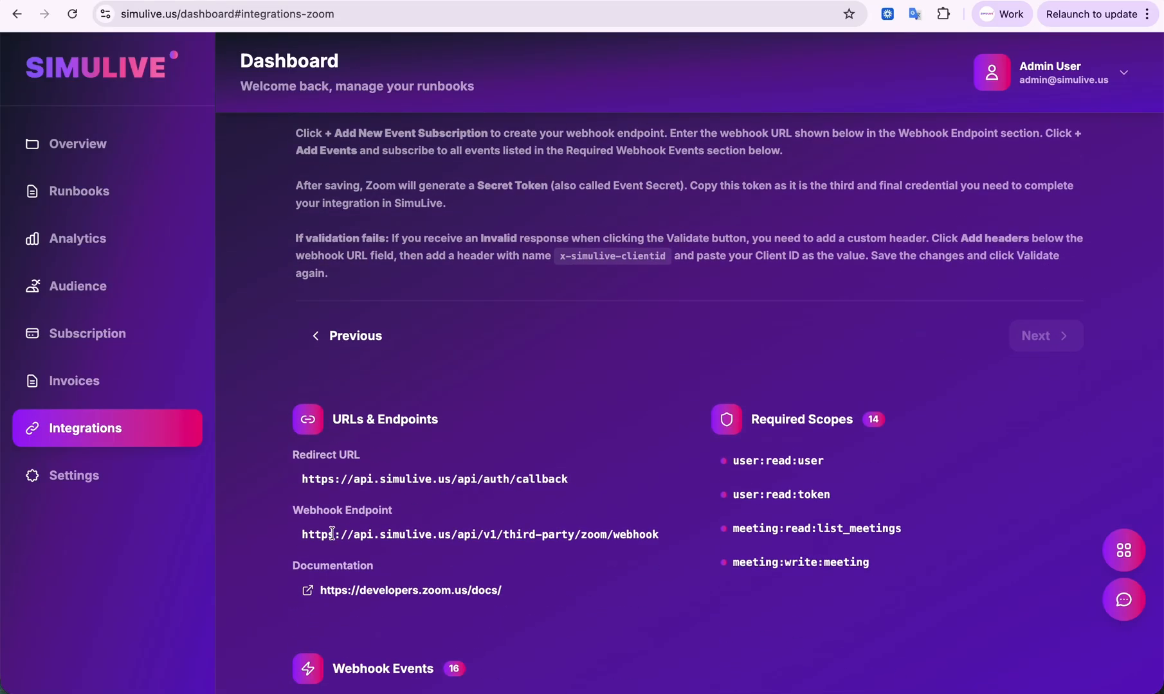
pyautogui.moveTo(302, 538); pyautogui.dragTo(664, 535)
pyautogui.press('super+c')
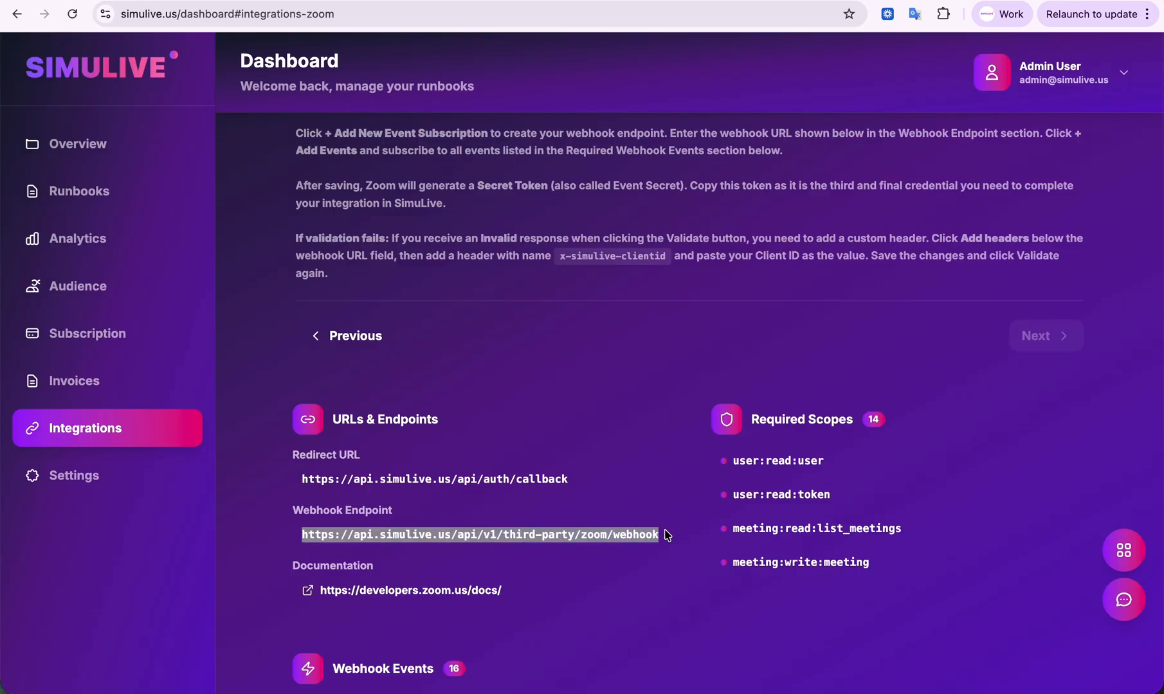
pyautogui.click(383, 4)
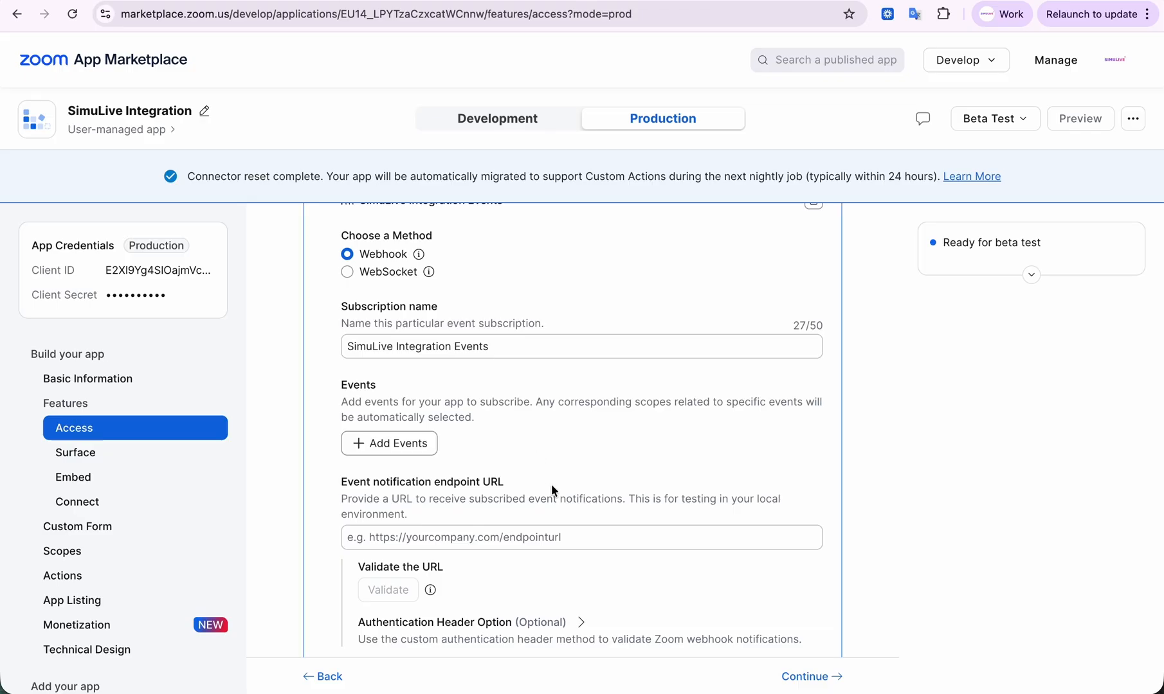
pyautogui.click(550, 538)
pyautogui.press('super+v')
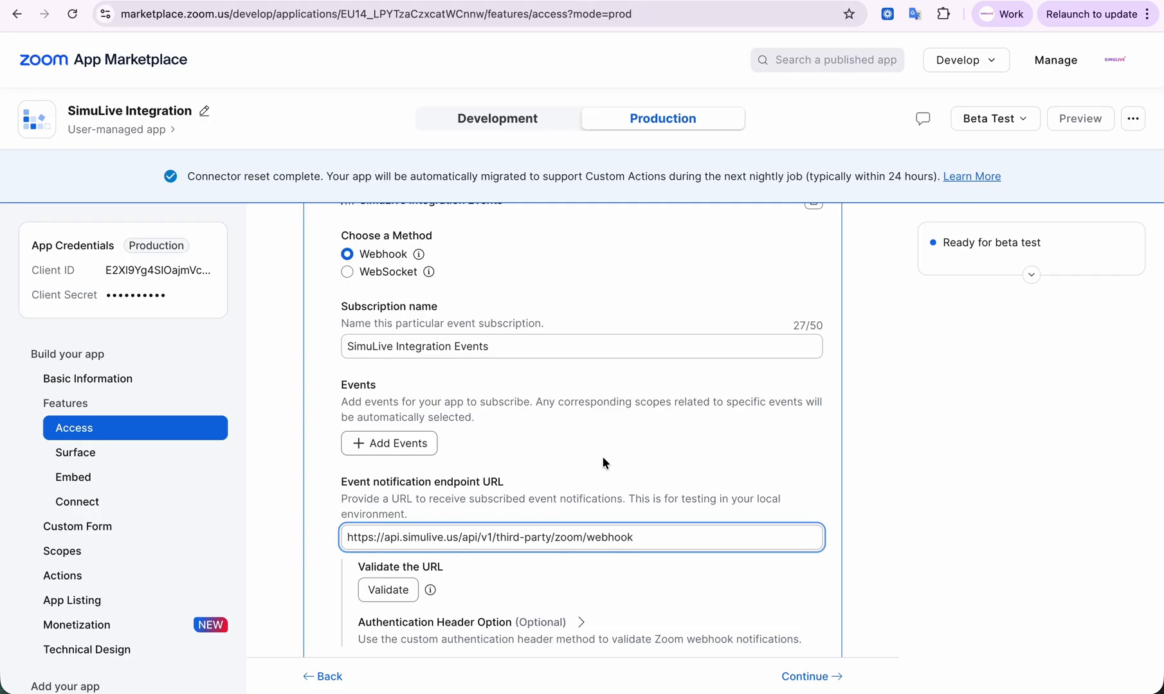
pyautogui.click(397, 444)
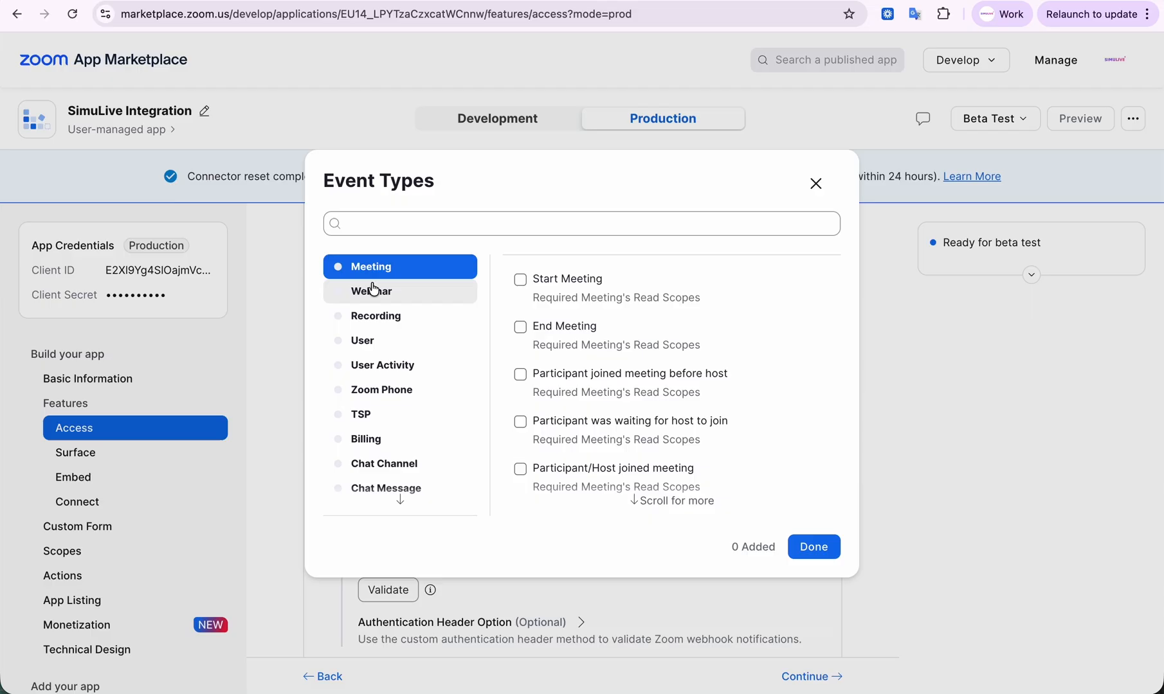
pyautogui.click(575, 293)
pyautogui.click(569, 336)
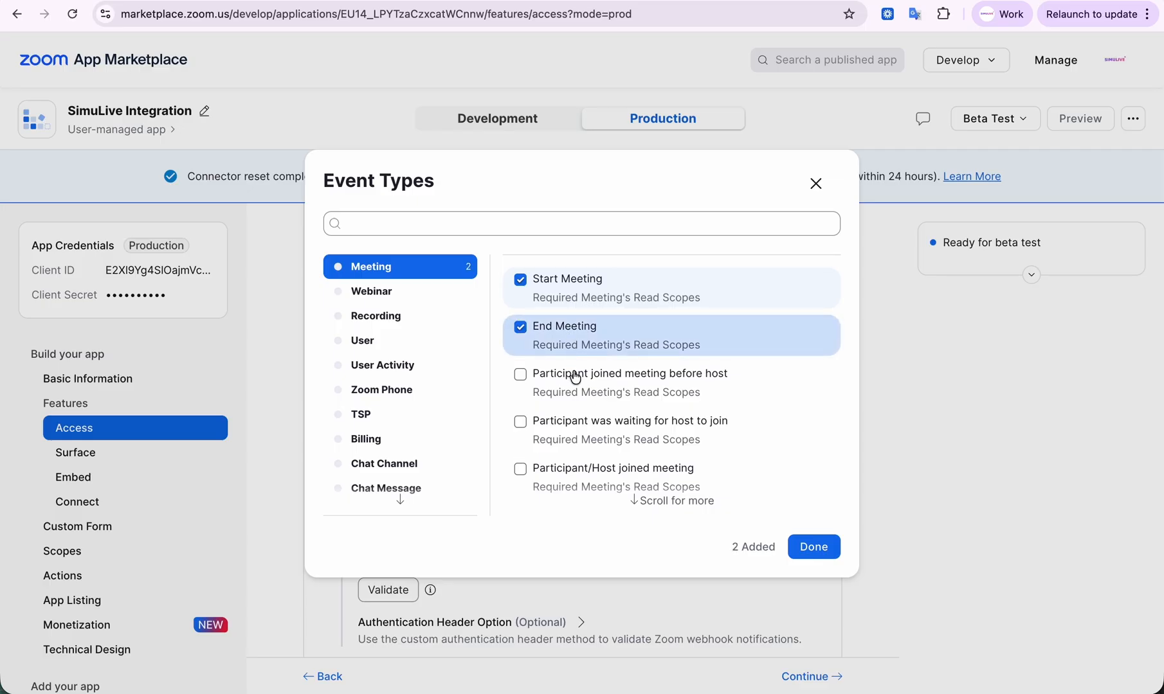
# - Select the meeting events for participant/host joined, participant/host left, meeting created, meeting updated and meeting deleted
pyautogui.scroll(-1, 592, 441)
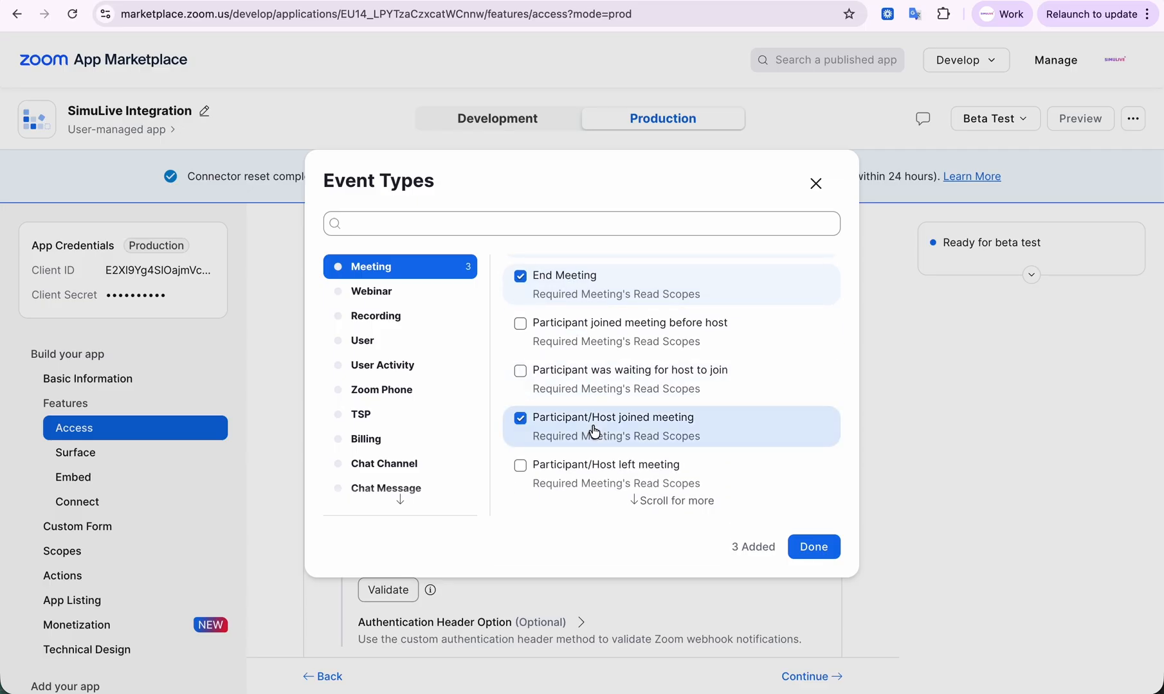
pyautogui.scroll(-2, 593, 432)
pyautogui.click(590, 386)
pyautogui.click(591, 427)
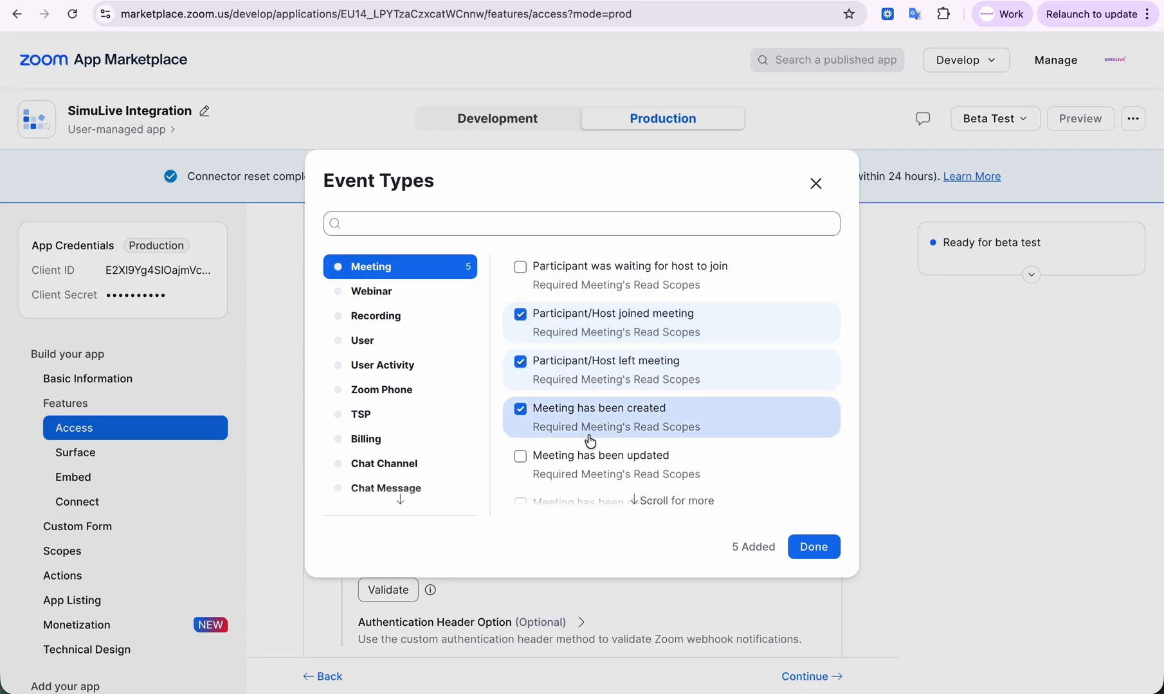
pyautogui.click(592, 466)
pyautogui.scroll(-2, 591, 465)
pyautogui.click(601, 419)
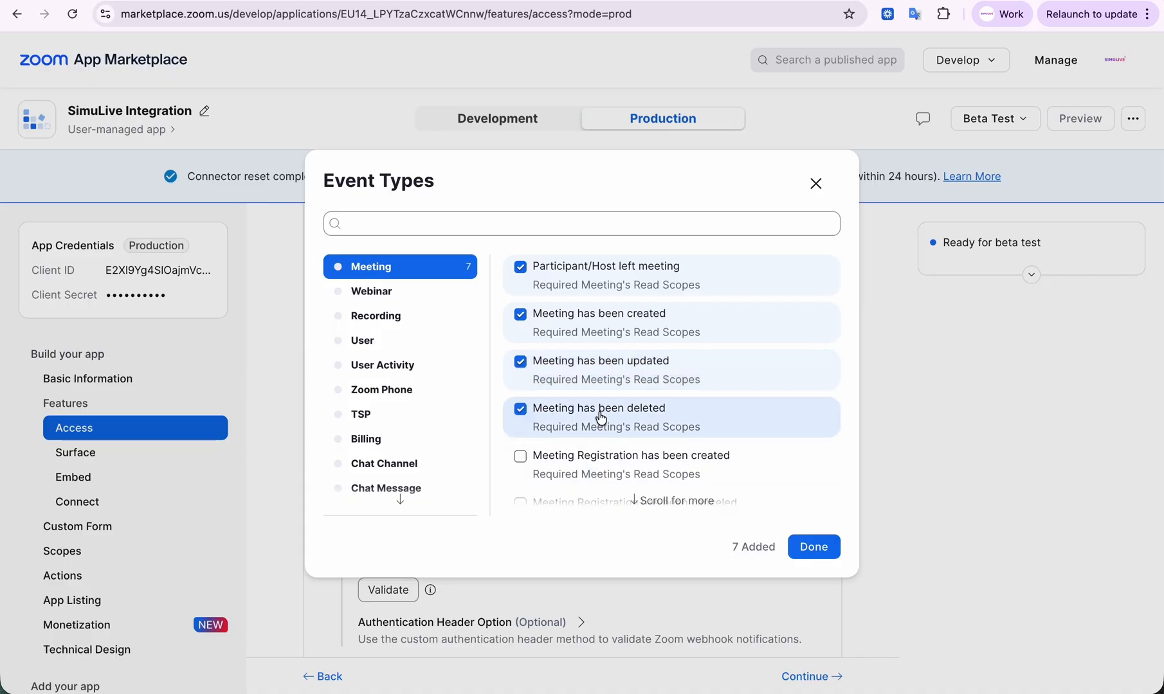
# - Find the meeting events matching "chat", select In-meeting chat message received, and clear the search
pyautogui.click(452, 224)
pyautogui.write('c')
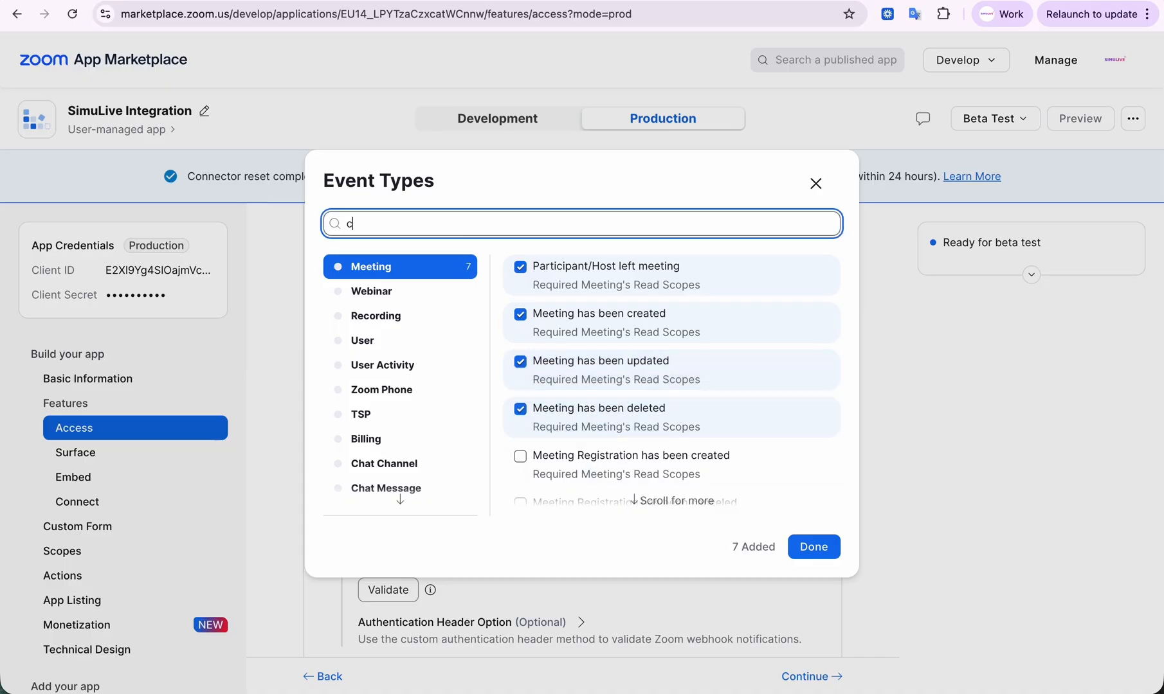
pyautogui.write('hat')
pyautogui.click(603, 290)
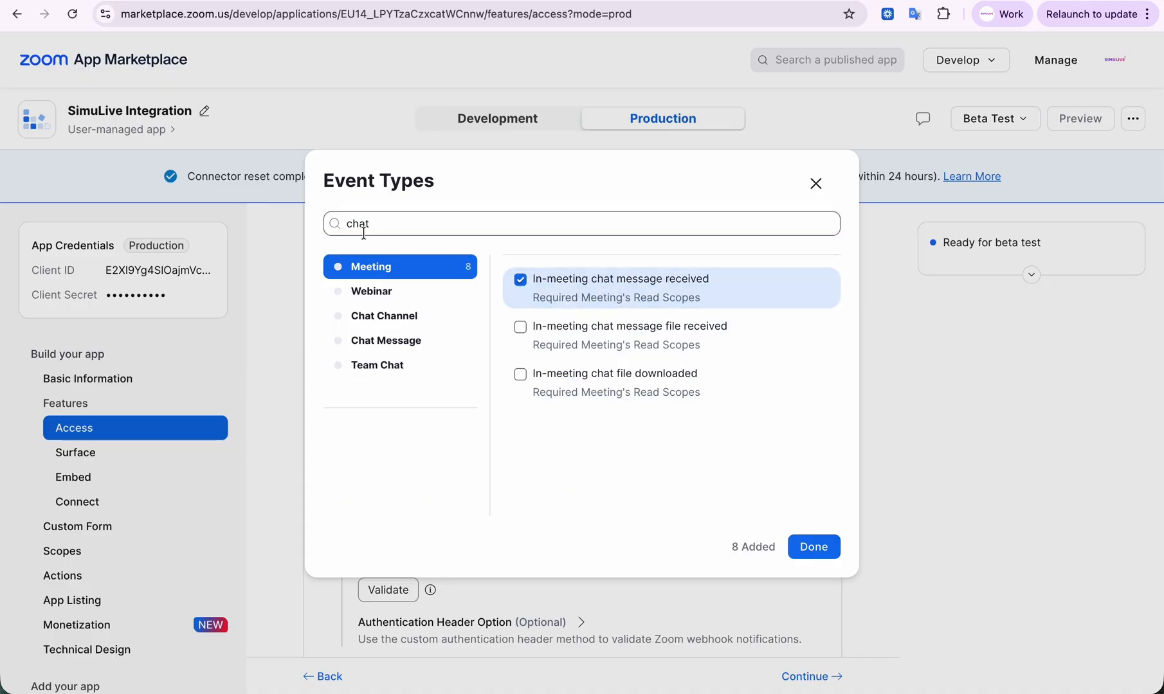
pyautogui.doubleClick(364, 230)
pyautogui.press('BackSpace')
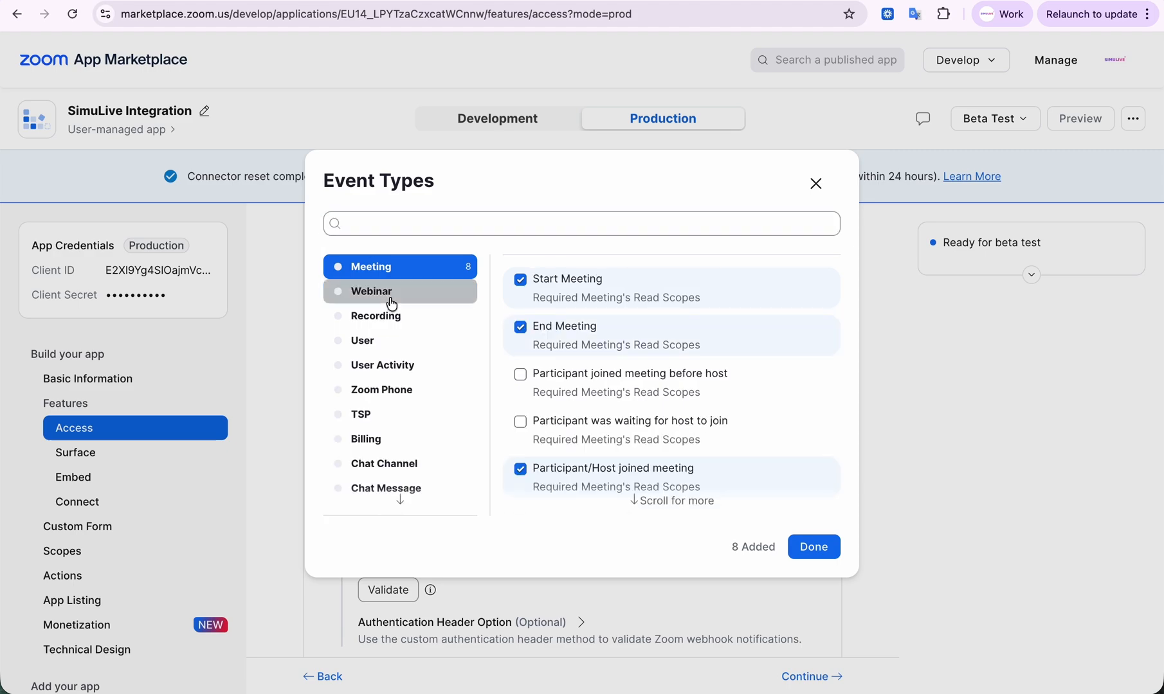
# - Select the webinar events Start Webinar, End Webinar, Participant/Host joined webinar and Participant/Host left webinar
pyautogui.click(390, 300)
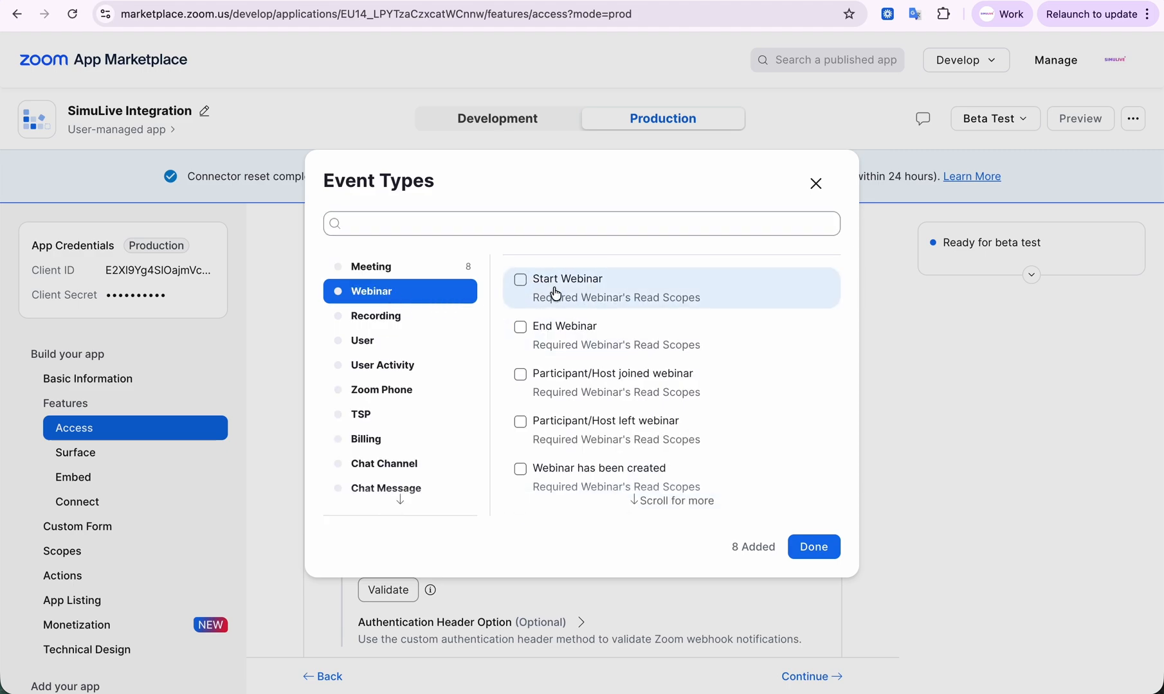
pyautogui.click(557, 337)
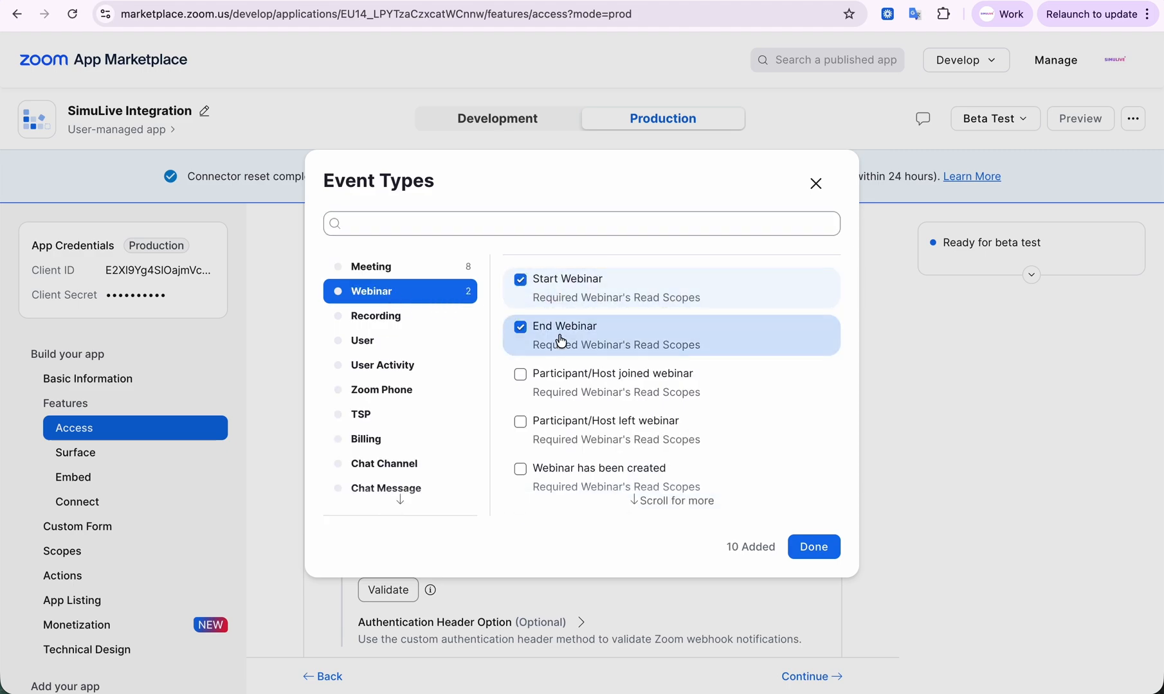
pyautogui.click(587, 391)
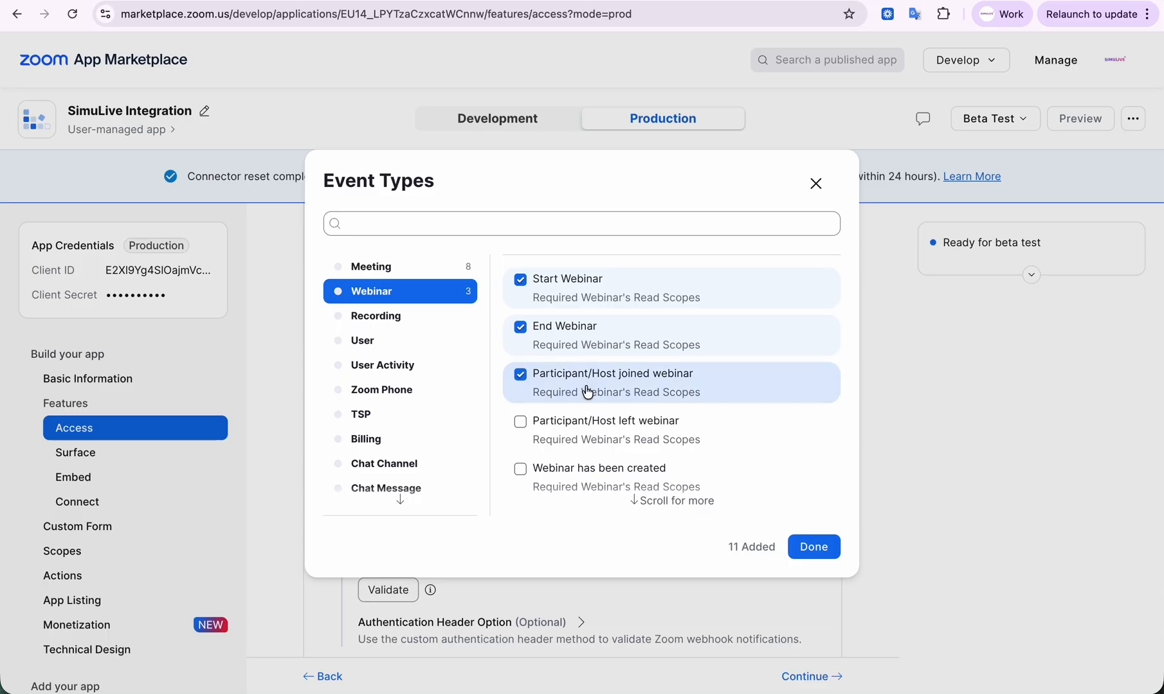
pyautogui.click(592, 435)
# - Select the webinar events for webinar created, webinar updated and webinar deleted
pyautogui.scroll(-1, 591, 425)
pyautogui.click(591, 425)
pyautogui.click(593, 466)
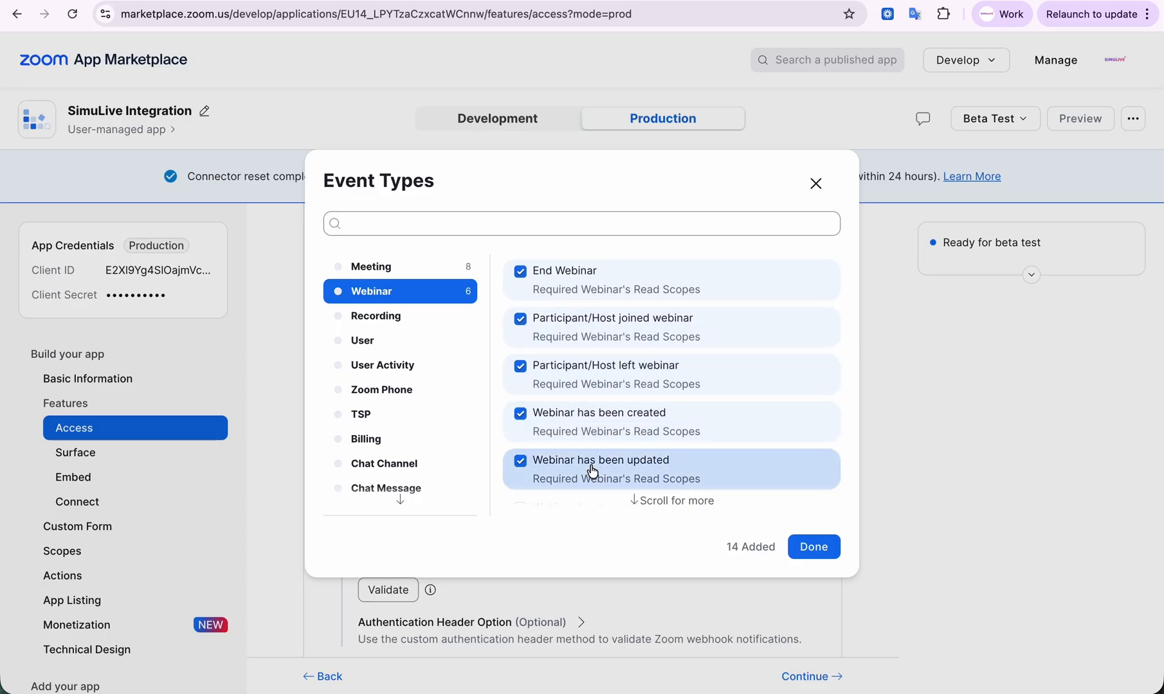
pyautogui.scroll(-3, 591, 450)
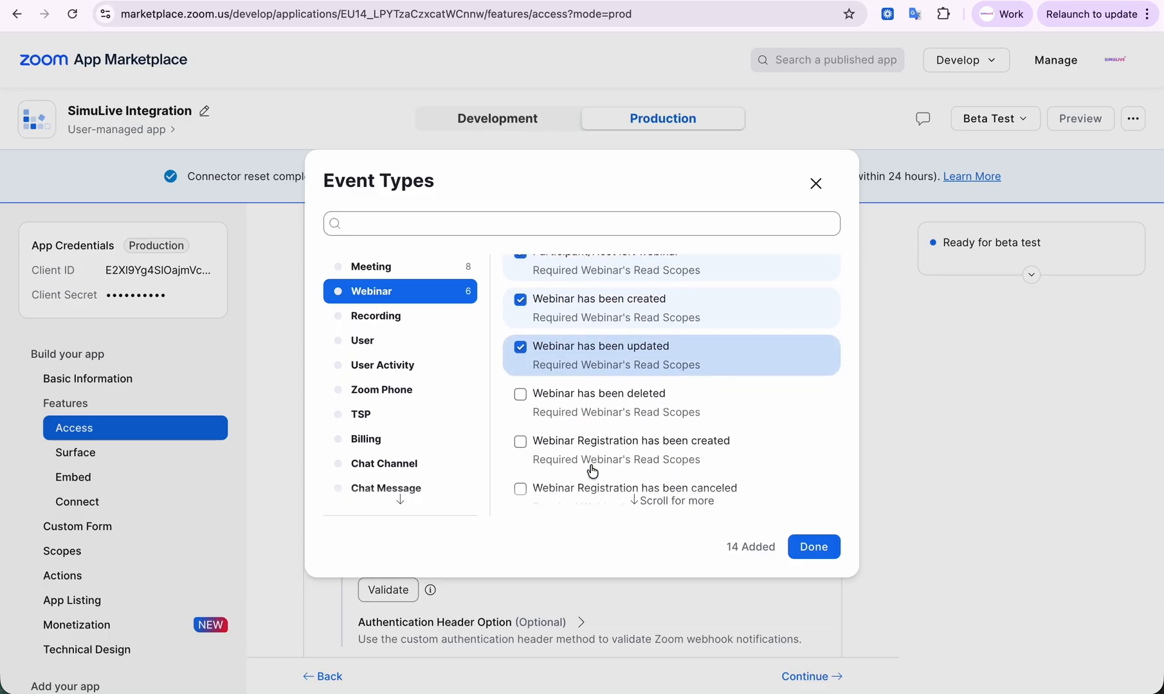
pyautogui.click(591, 400)
# - Find the webinar events matching "chat", select In-meeting chat message received, and apply the chosen event types
pyautogui.click(426, 228)
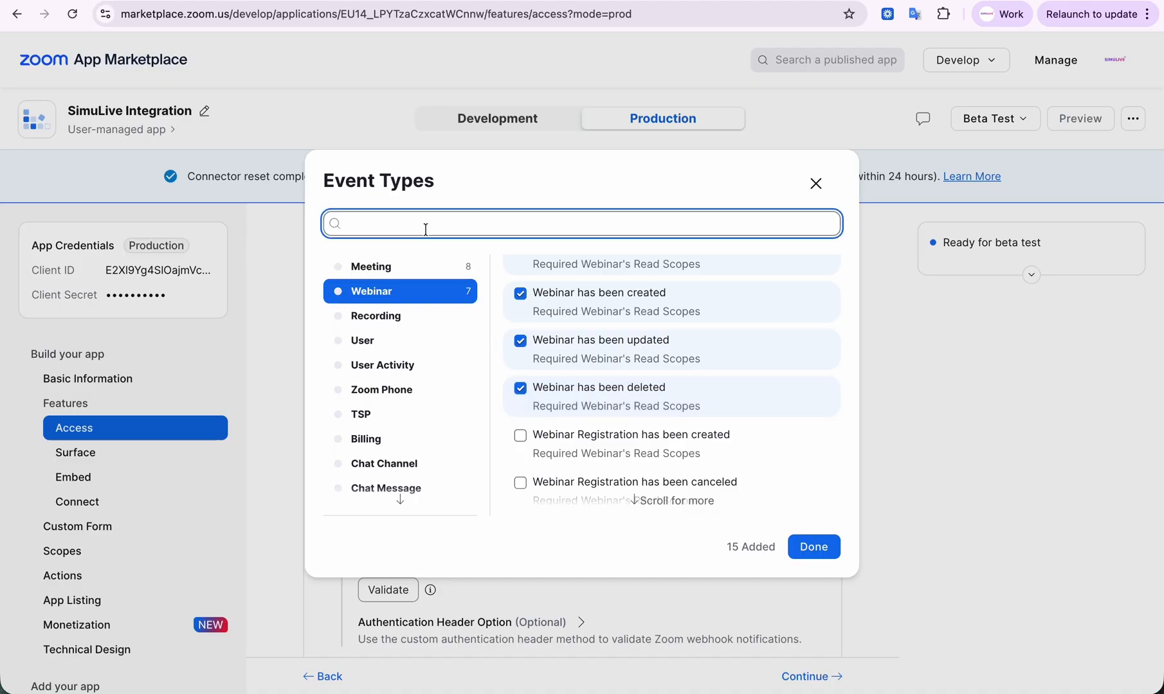
pyautogui.write('chat')
pyautogui.click(602, 294)
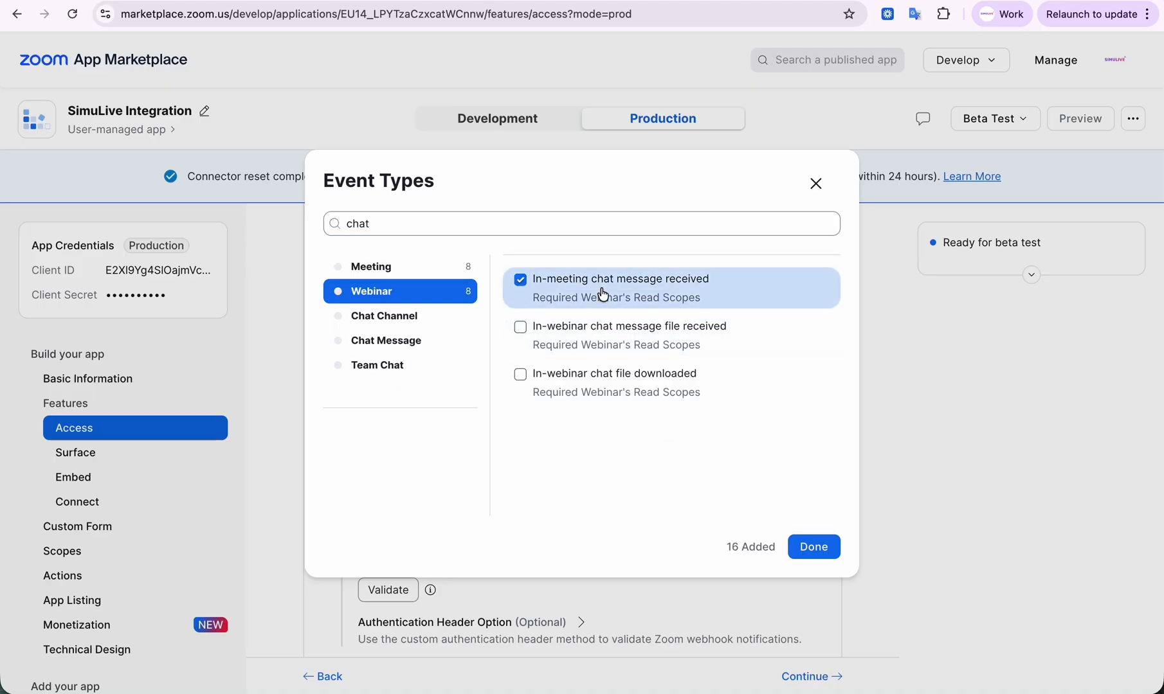
pyautogui.doubleClick(358, 224)
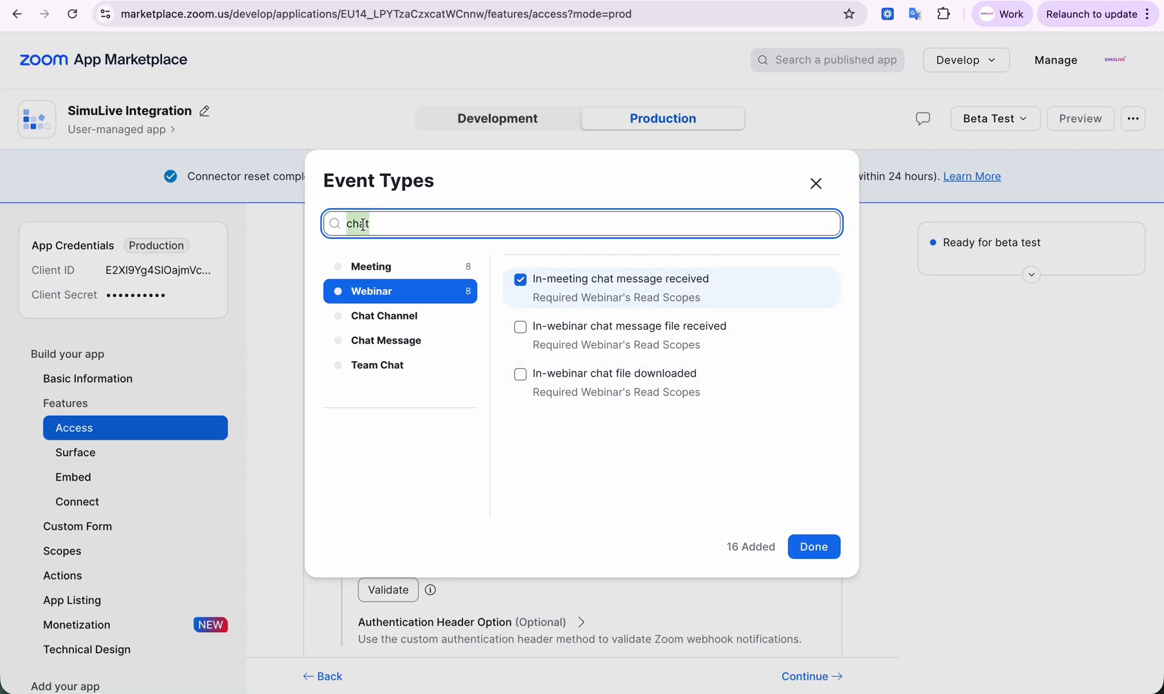
pyautogui.press('BackSpace')
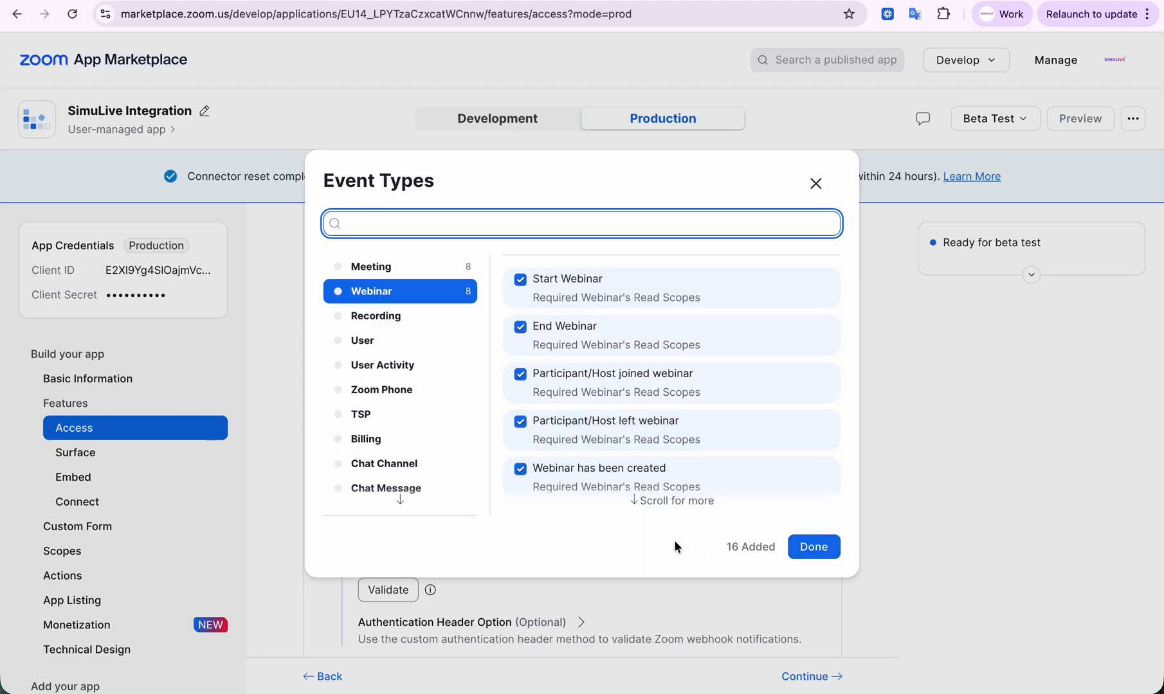
pyautogui.click(797, 548)
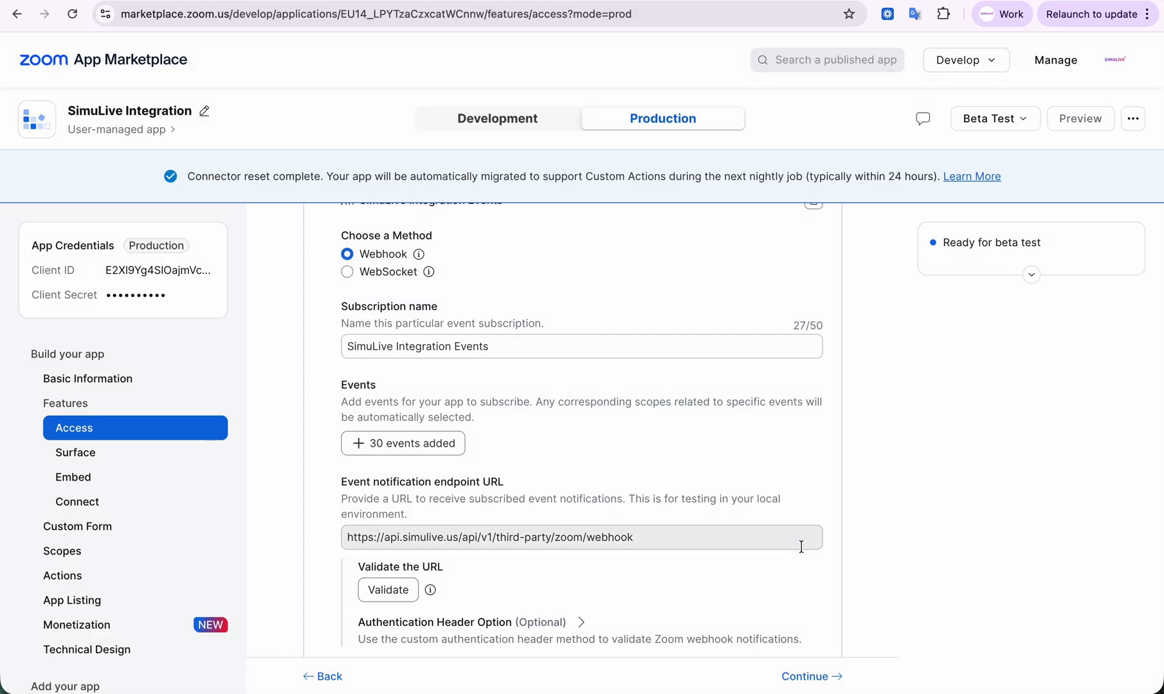
# - Try to validate the webhook endpoint URL and switch the authentication header option to Custom Header
pyautogui.scroll(-3, 524, 440)
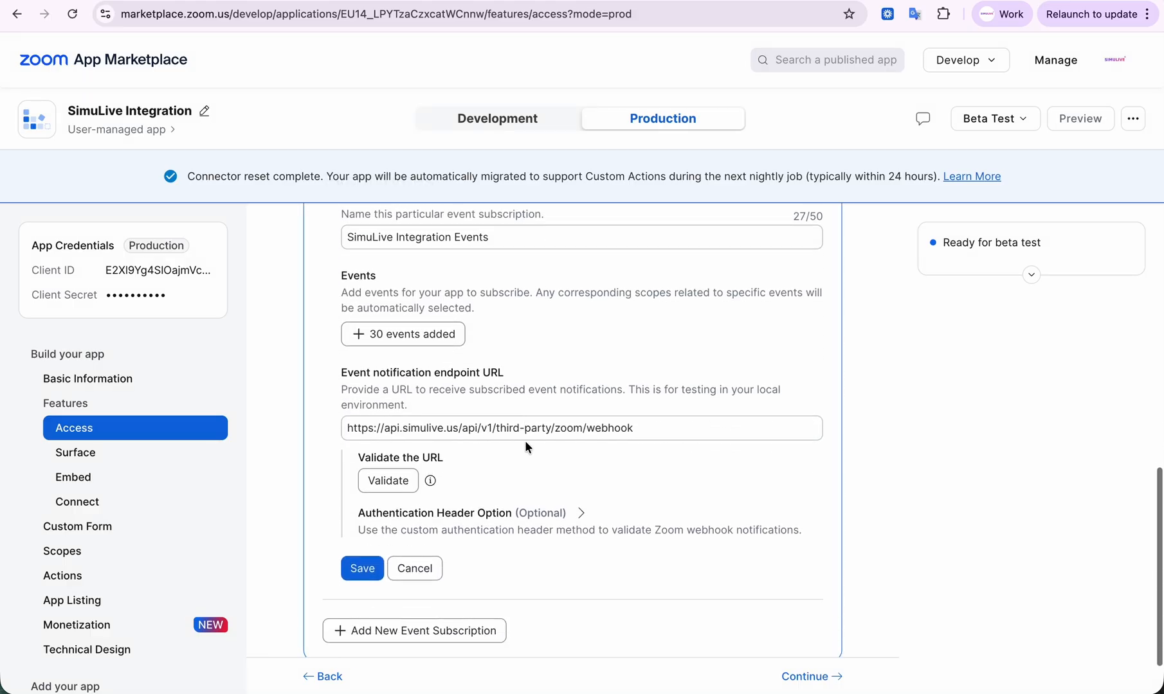
pyautogui.click(392, 417)
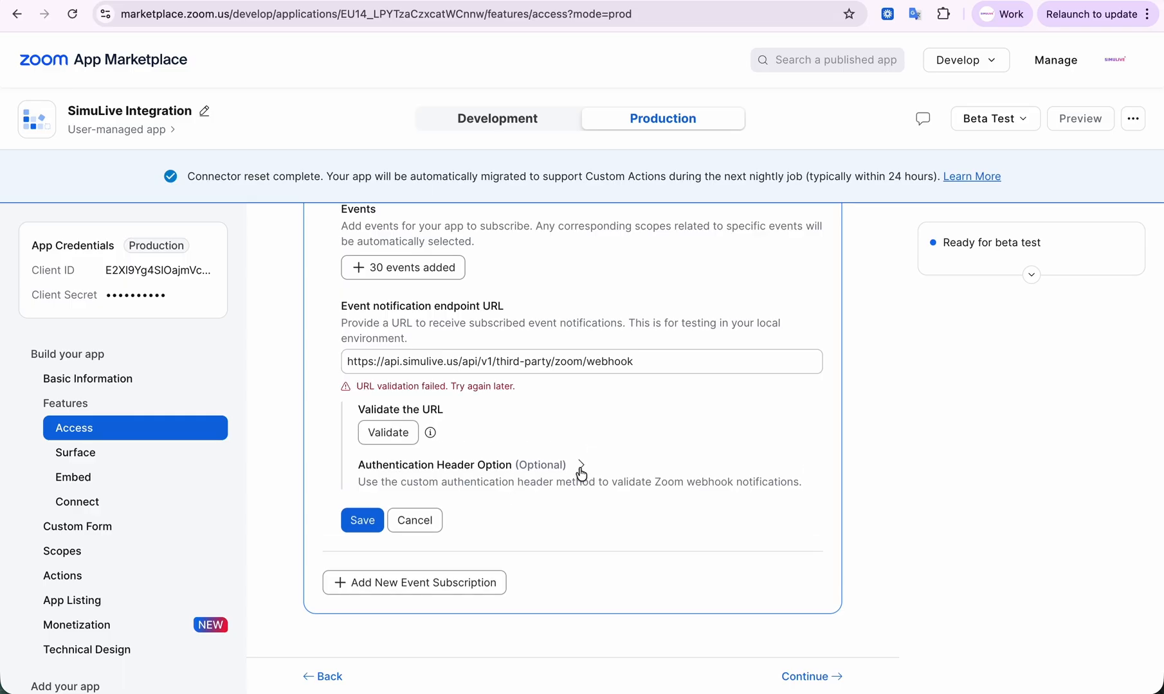
pyautogui.click(580, 468)
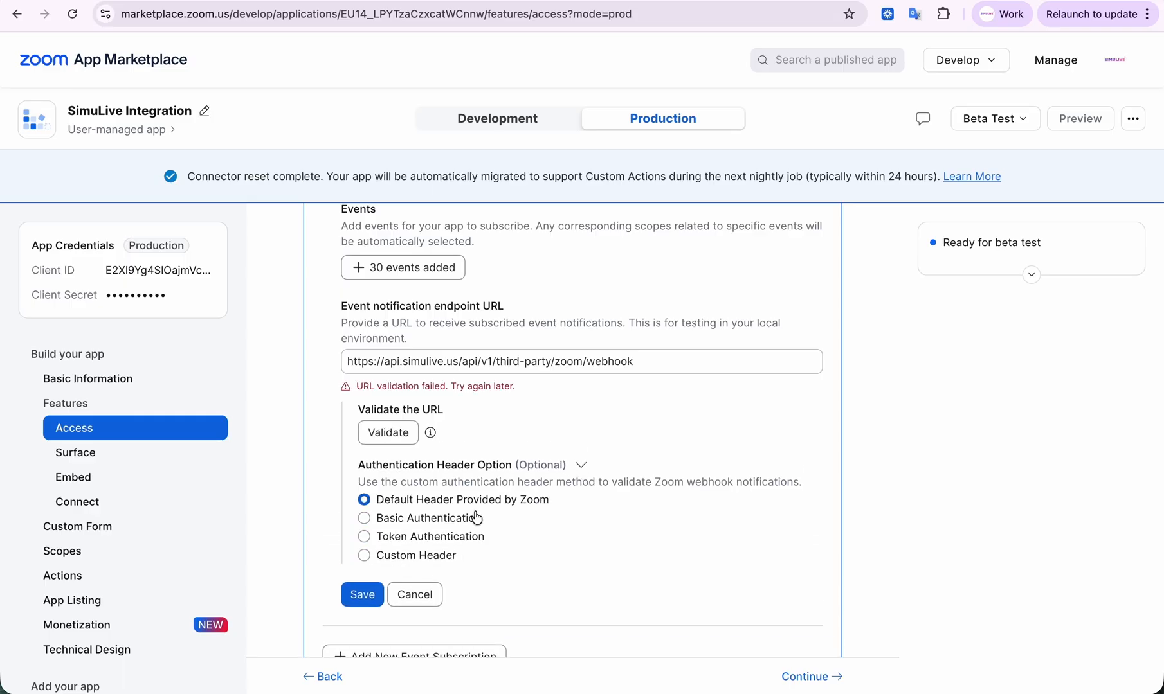
pyautogui.click(364, 556)
pyautogui.scroll(-2, 472, 549)
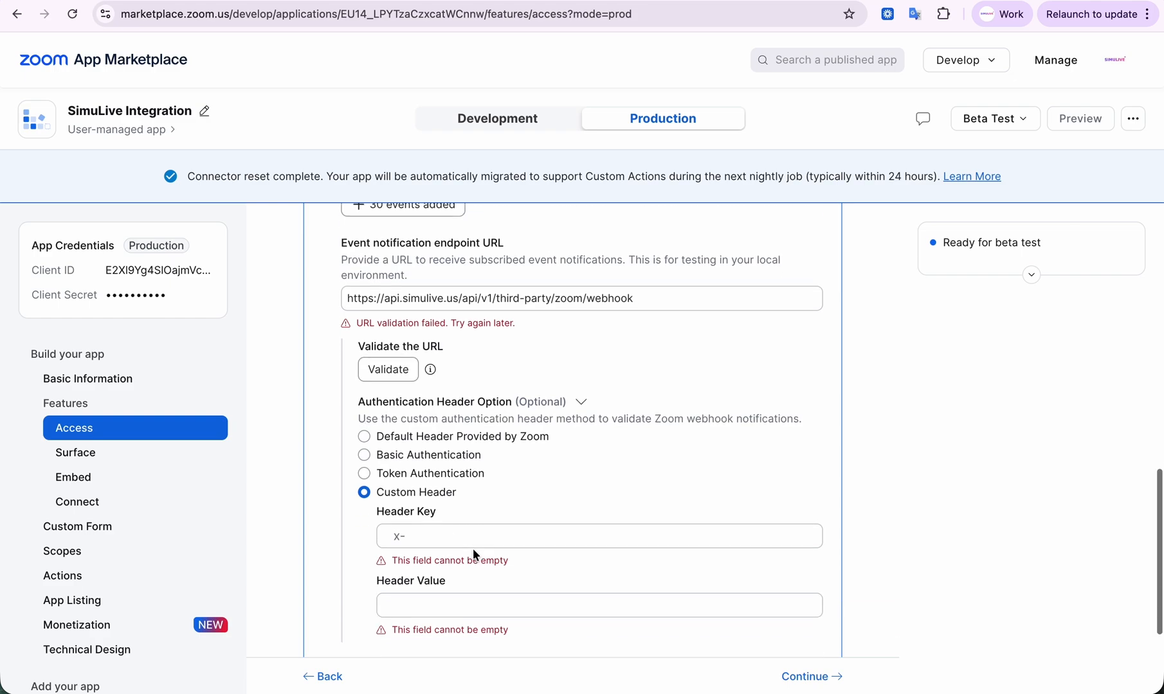
# - Define the custom header x-simulive-clientid with the app's Client ID as its value and try validating the endpoint URL again
pyautogui.click(480, 540)
pyautogui.write('sim')
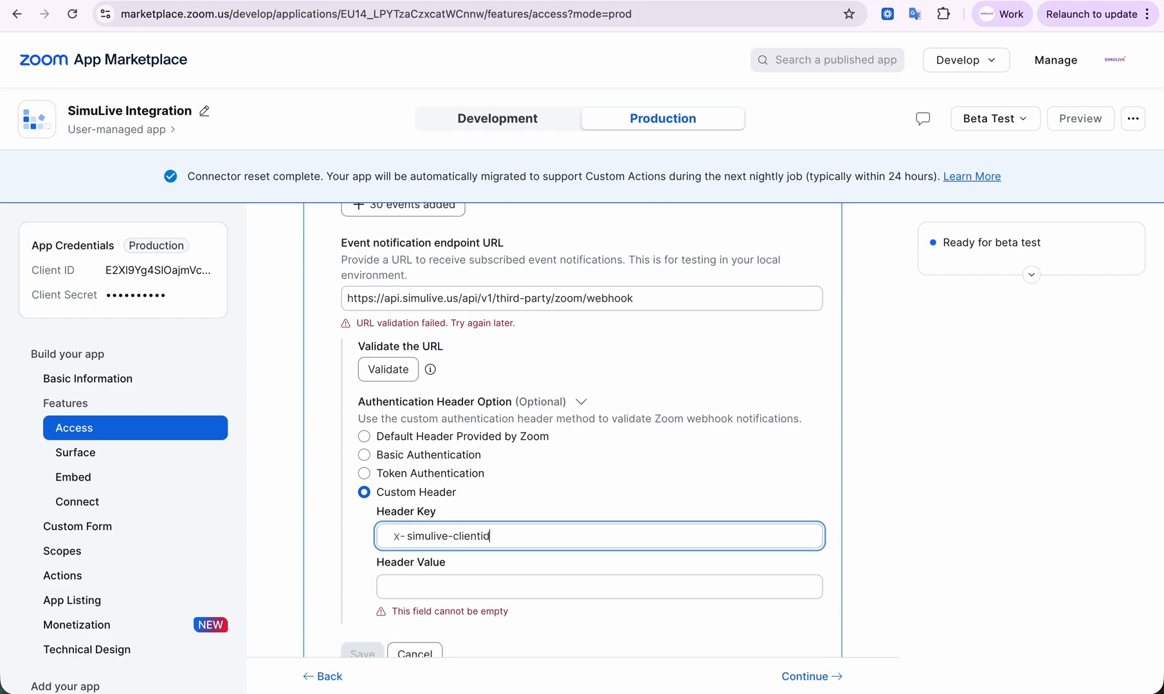
pyautogui.write('ulive-clientid')
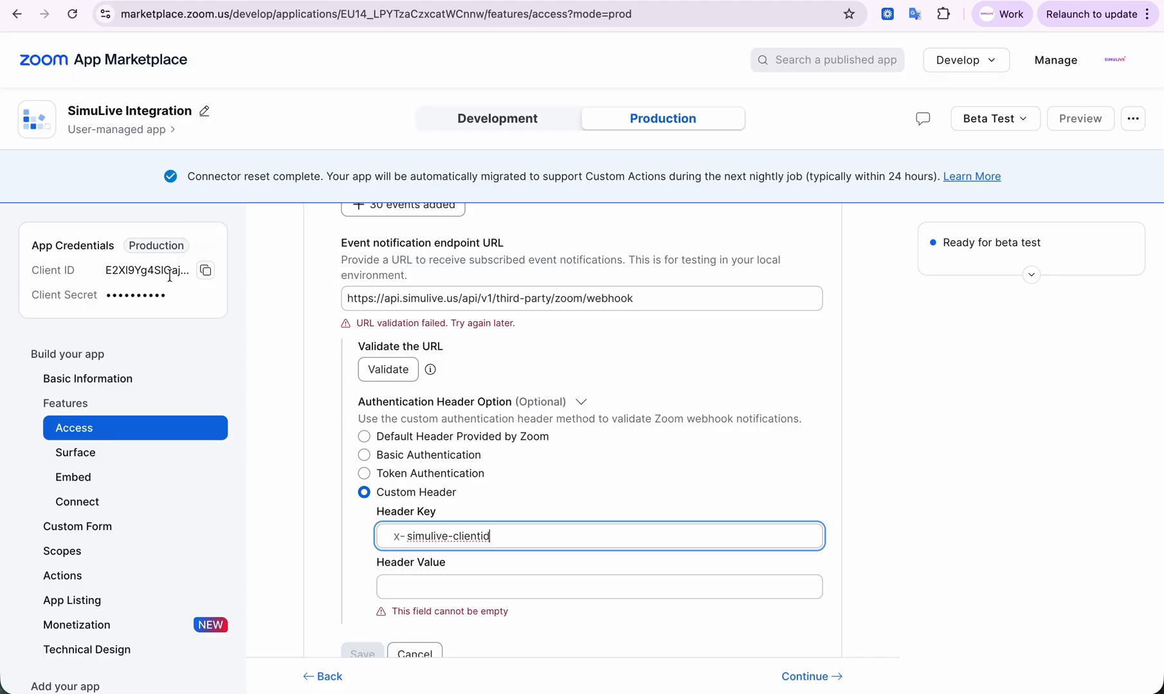
pyautogui.click(206, 271)
pyautogui.click(575, 591)
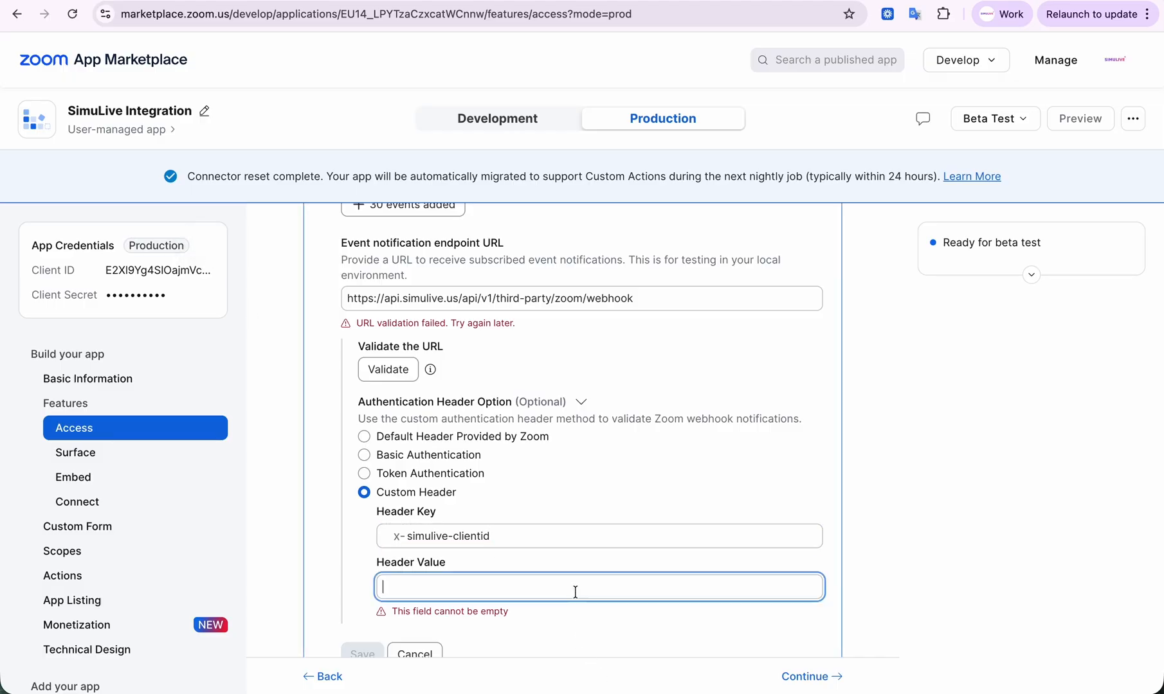
pyautogui.hotkey('ctrl', 'v')
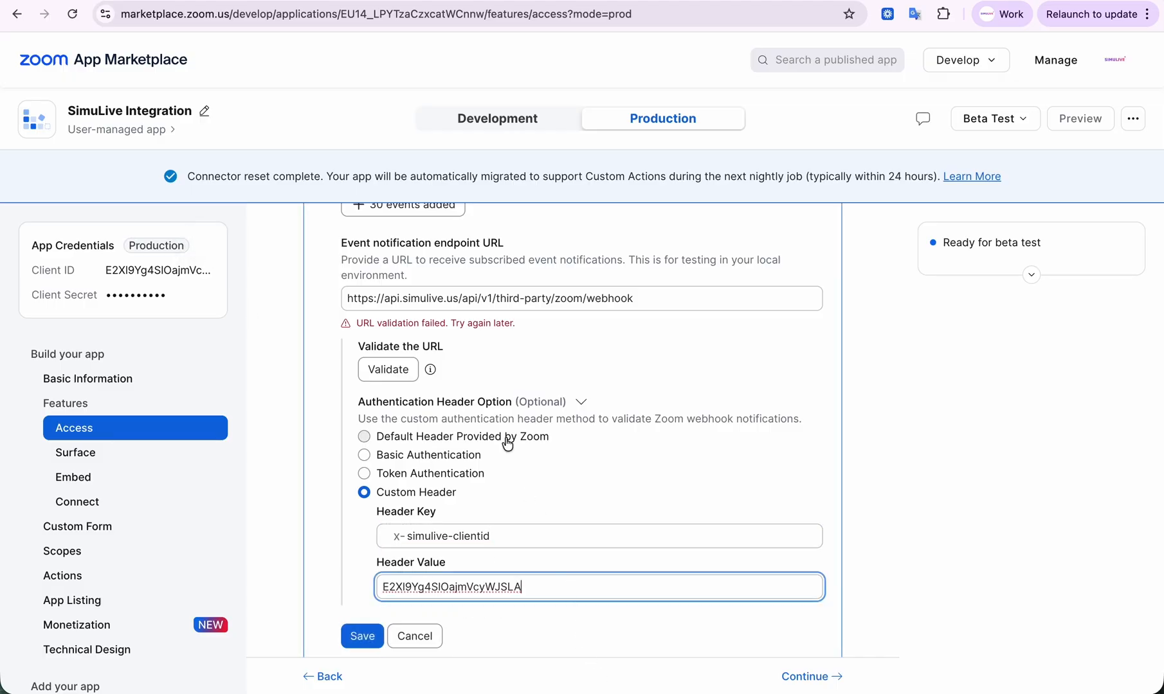
pyautogui.click(394, 369)
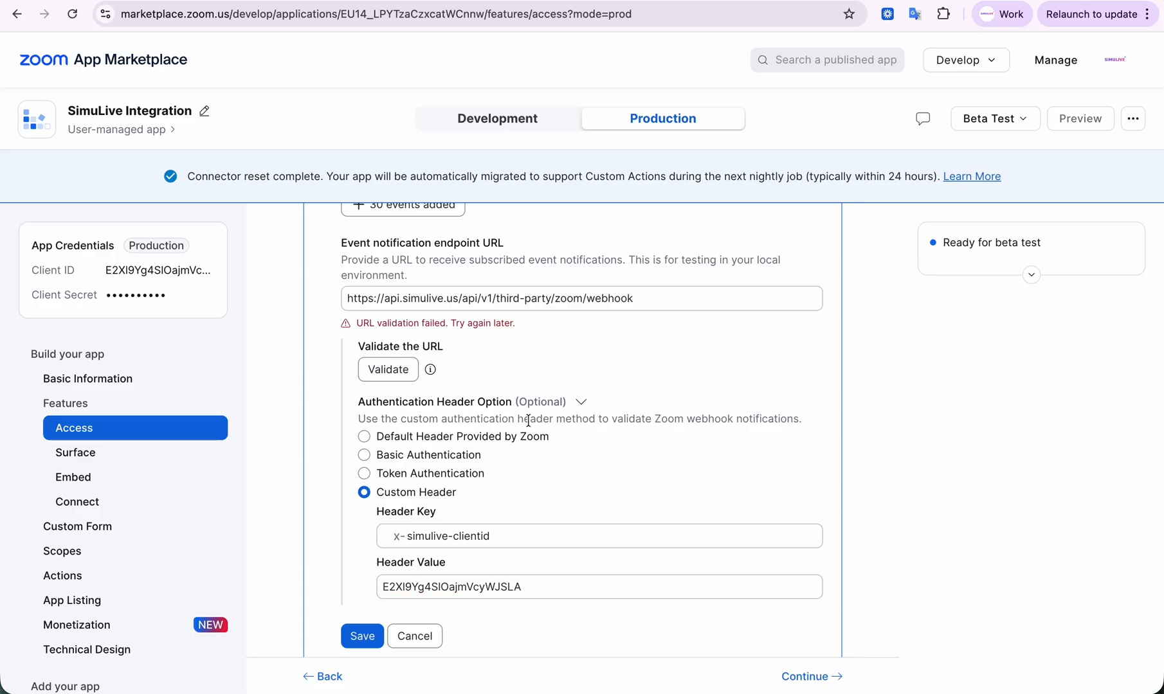
# - Copy the Zoom app's secret token and paste it into the Event Secret field of the SimuLive Zoom integration
pyautogui.scroll(3, 528, 421)
pyautogui.scroll(7, 528, 421)
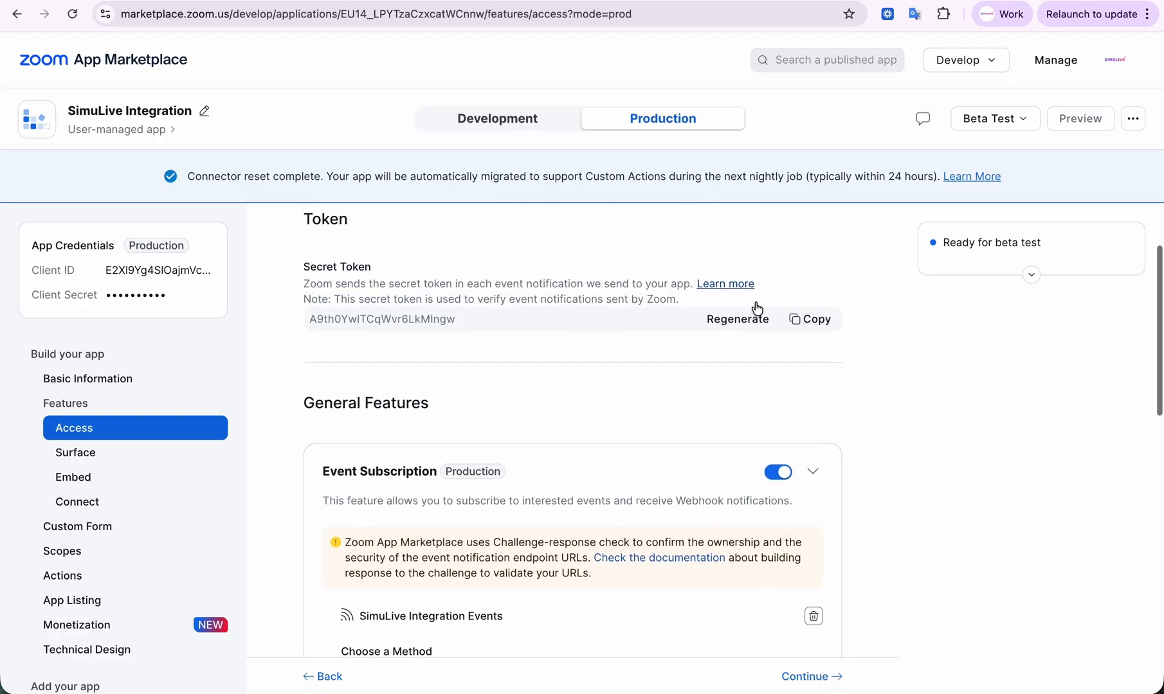
pyautogui.click(817, 321)
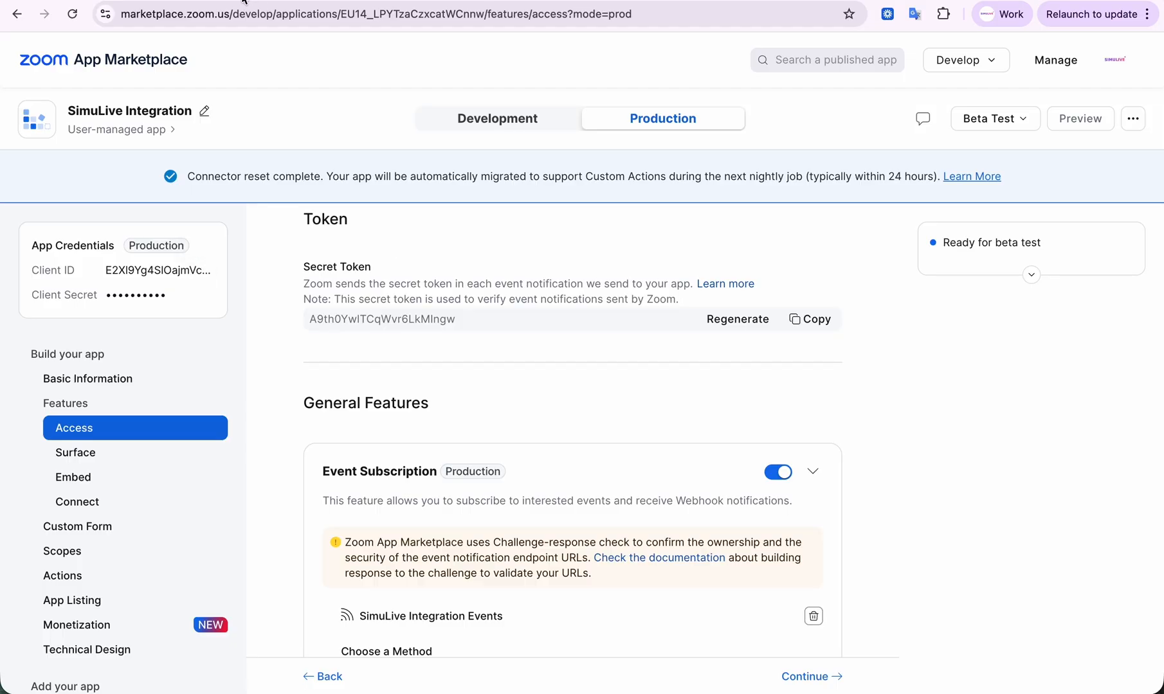
pyautogui.click(154, 1)
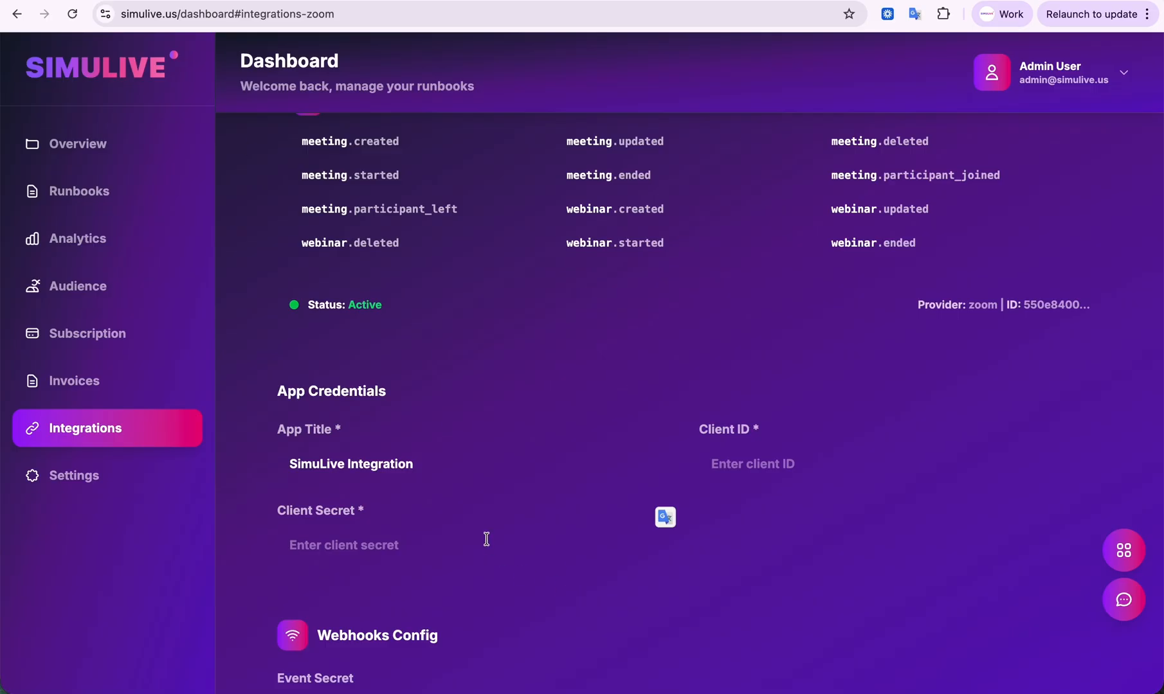
pyautogui.scroll(-1, 502, 583)
pyautogui.scroll(-1, 502, 583)
pyautogui.click(472, 575)
pyautogui.press('super+v')
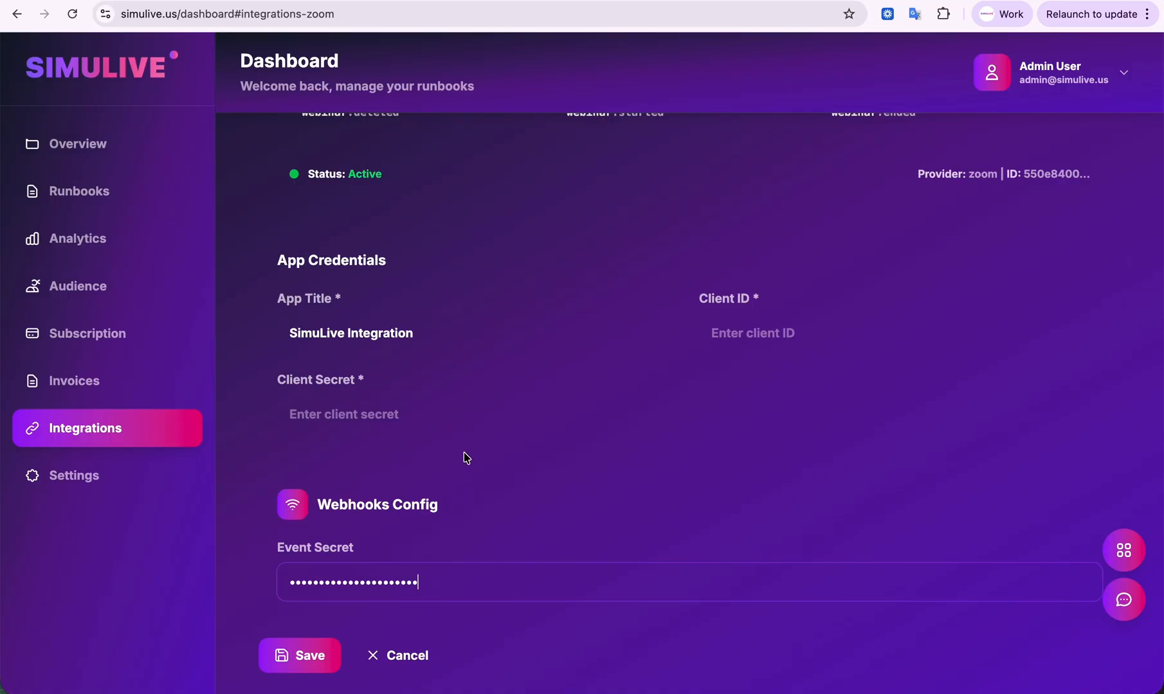
# - Copy the Client ID from the Zoom app credentials and paste it into the Client ID field in SimuLive
pyautogui.click(277, 1)
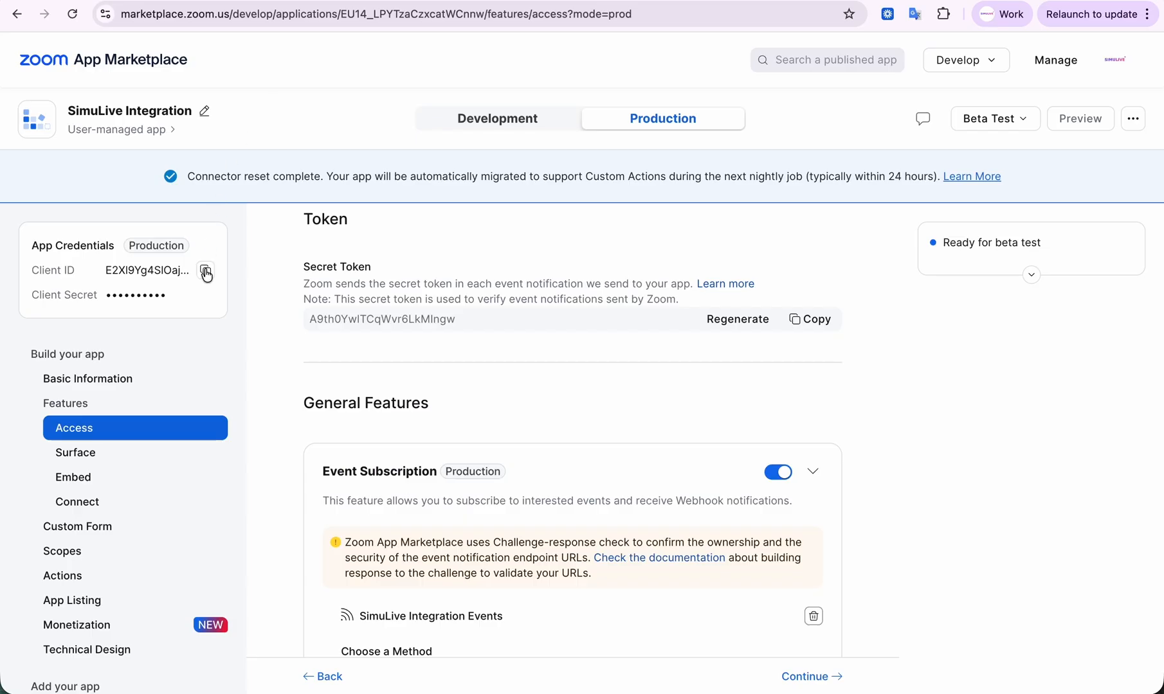
pyautogui.click(207, 272)
pyautogui.click(154, 2)
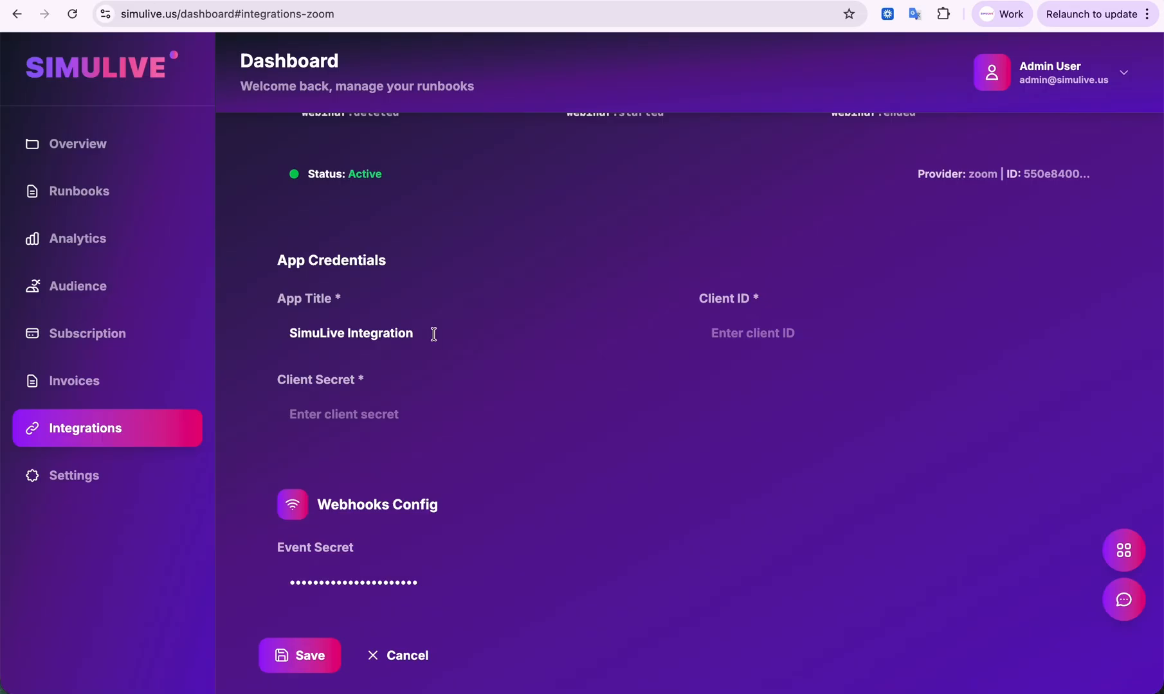
pyautogui.click(736, 339)
pyautogui.hotkey('ctrl', 'v')
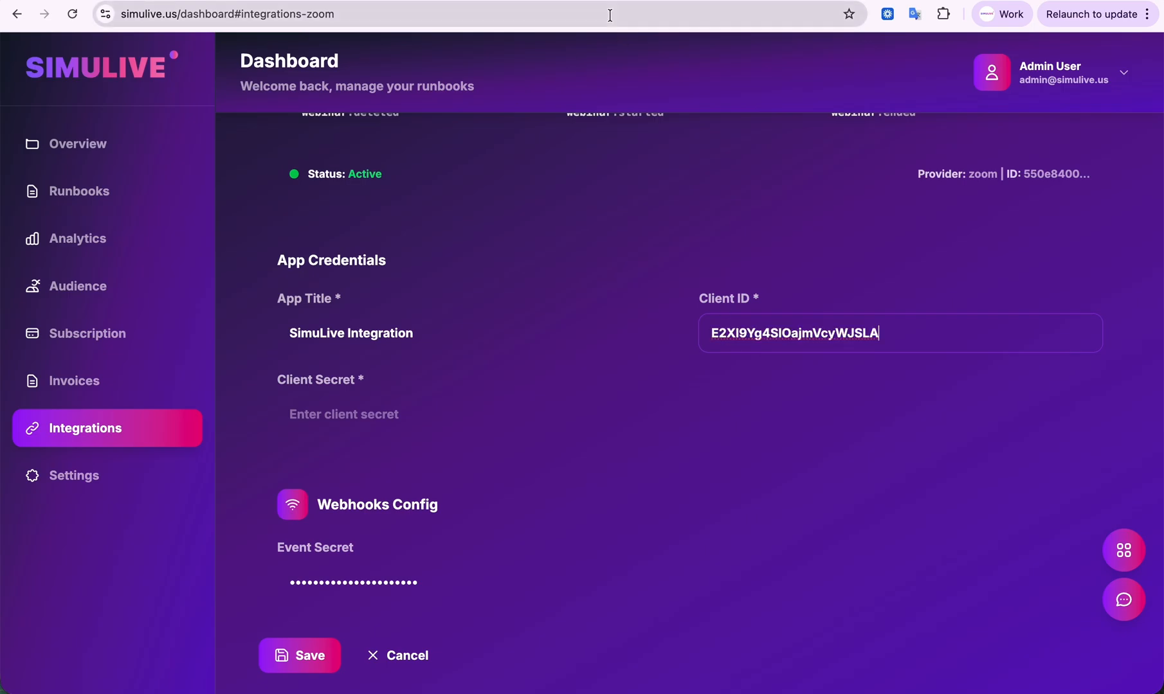
# - Copy the Client Secret from the Zoom app credentials into SimuLive's Client Secret field and save the integration
pyautogui.click(356, 2)
pyautogui.click(205, 274)
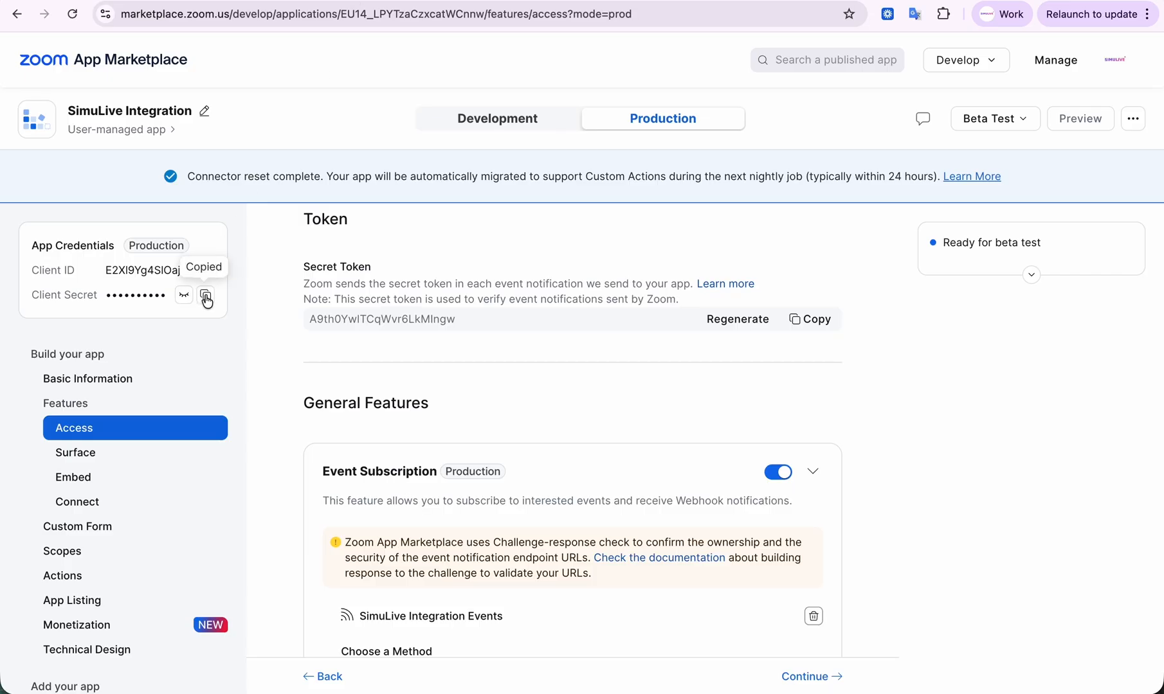
pyautogui.click(154, 2)
pyautogui.click(360, 414)
pyautogui.hotkey('ctrl', 'v')
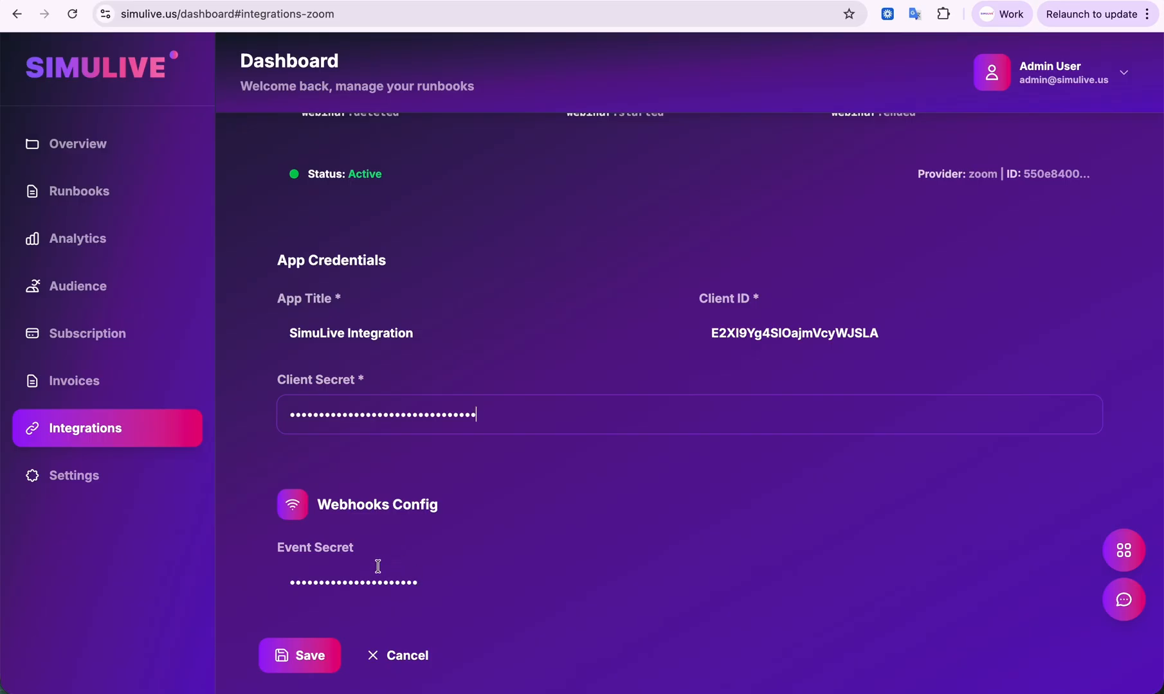
pyautogui.click(309, 656)
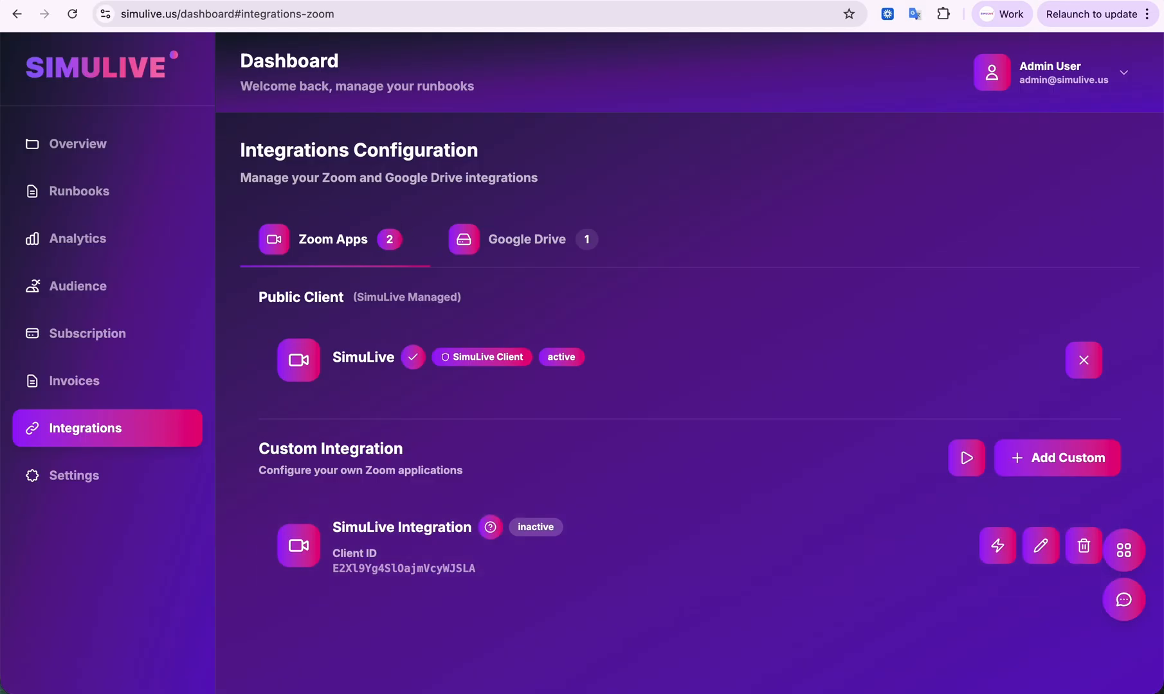
# - Validate the event notification endpoint URL in the Zoom app and save the SimuLive Integration Events subscription
pyautogui.hotkey('ctrl', 'Tab')
pyautogui.scroll(-6, 600, 415)
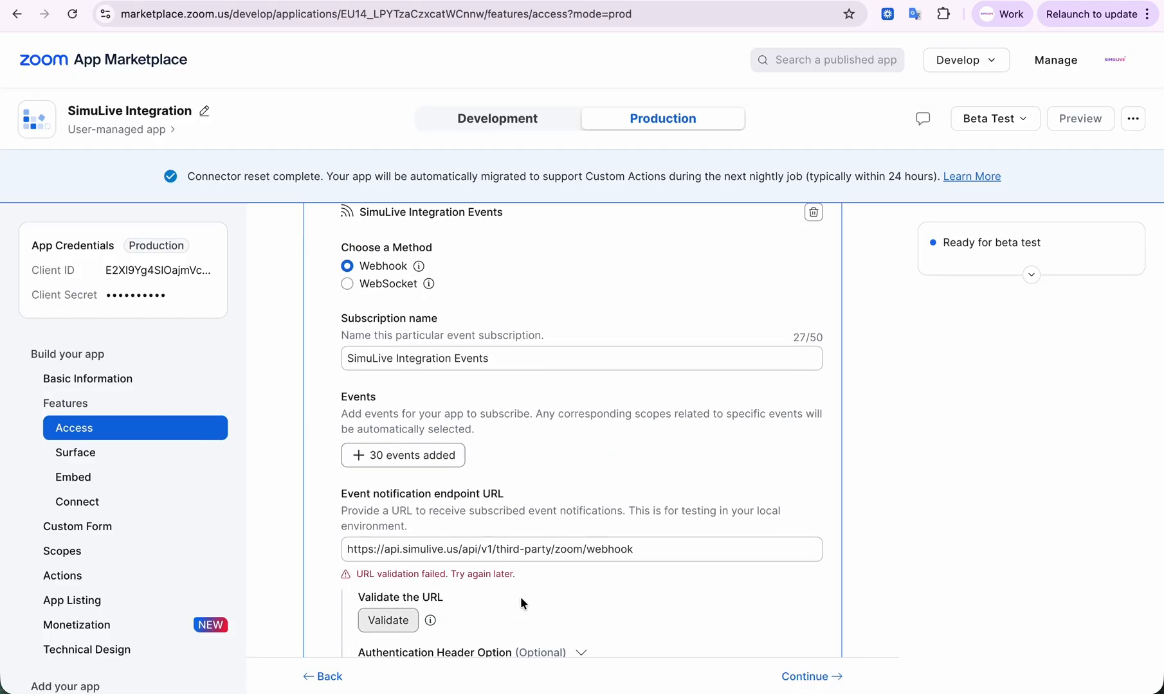
pyautogui.scroll(-3, 520, 603)
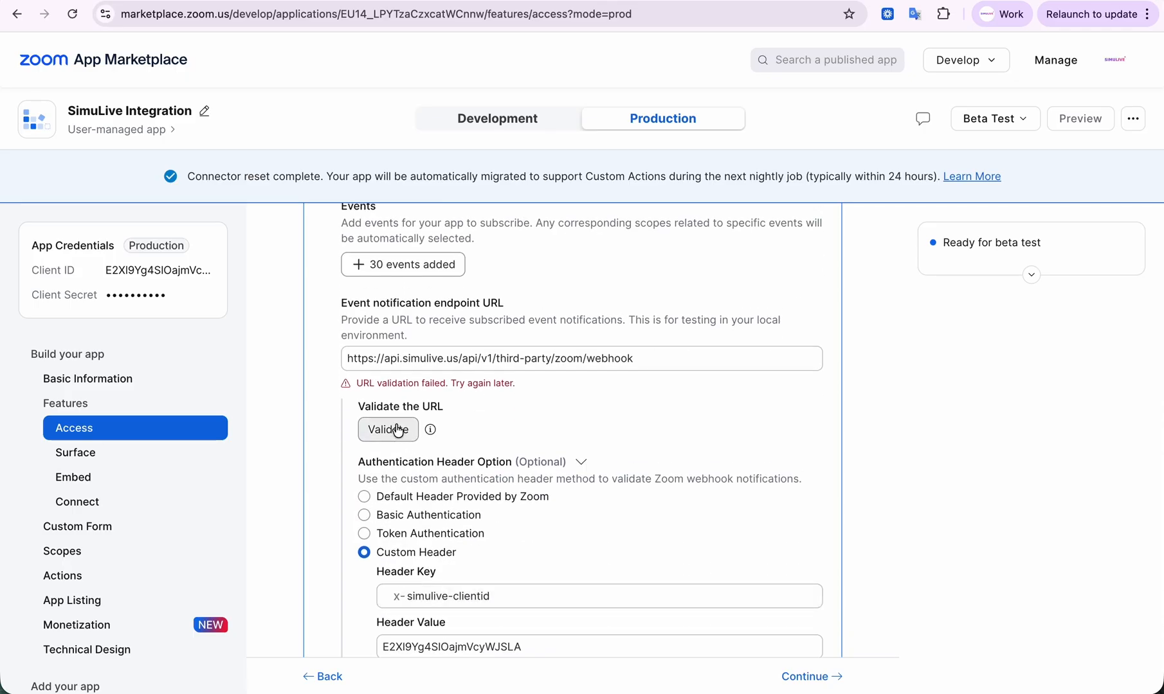
pyautogui.click(398, 431)
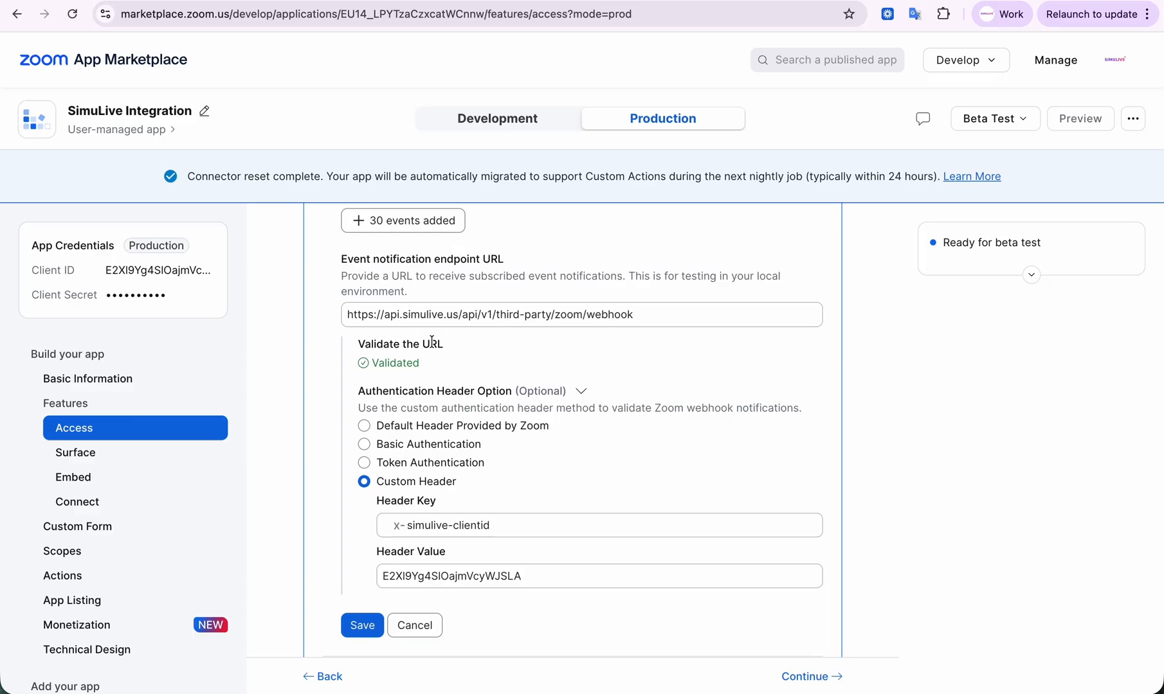
pyautogui.click(361, 632)
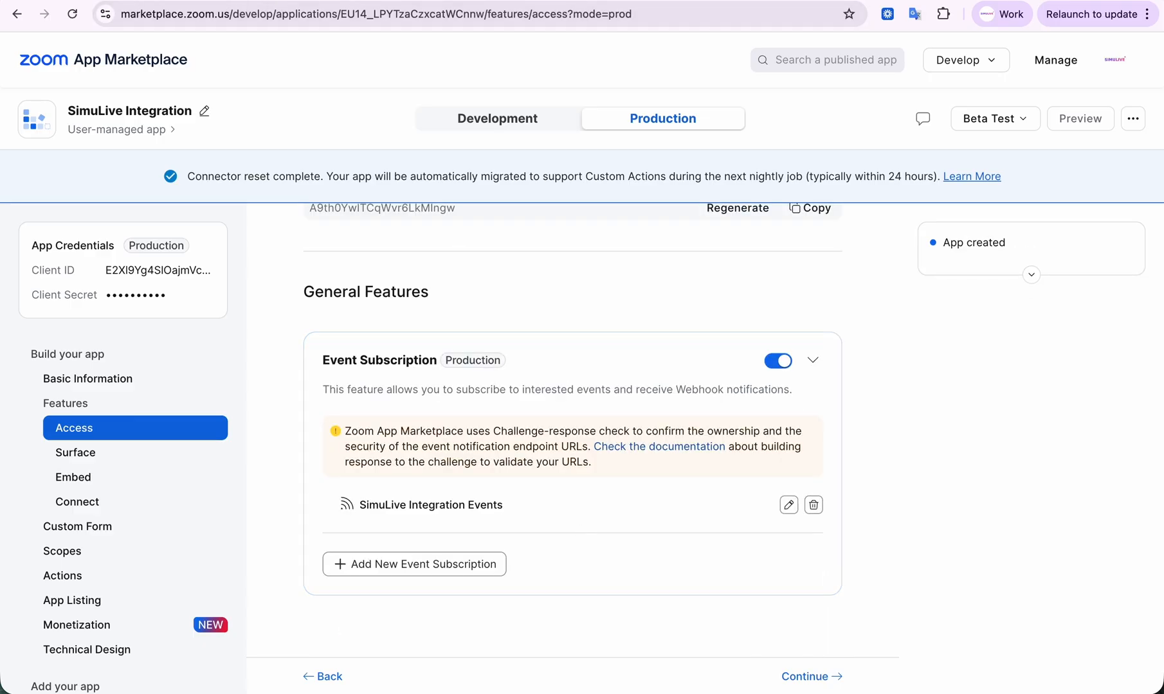
# - Try to authorize the custom SimuLive Integration from SimuLive's integrations page
pyautogui.click(115, 1)
pyautogui.click(992, 548)
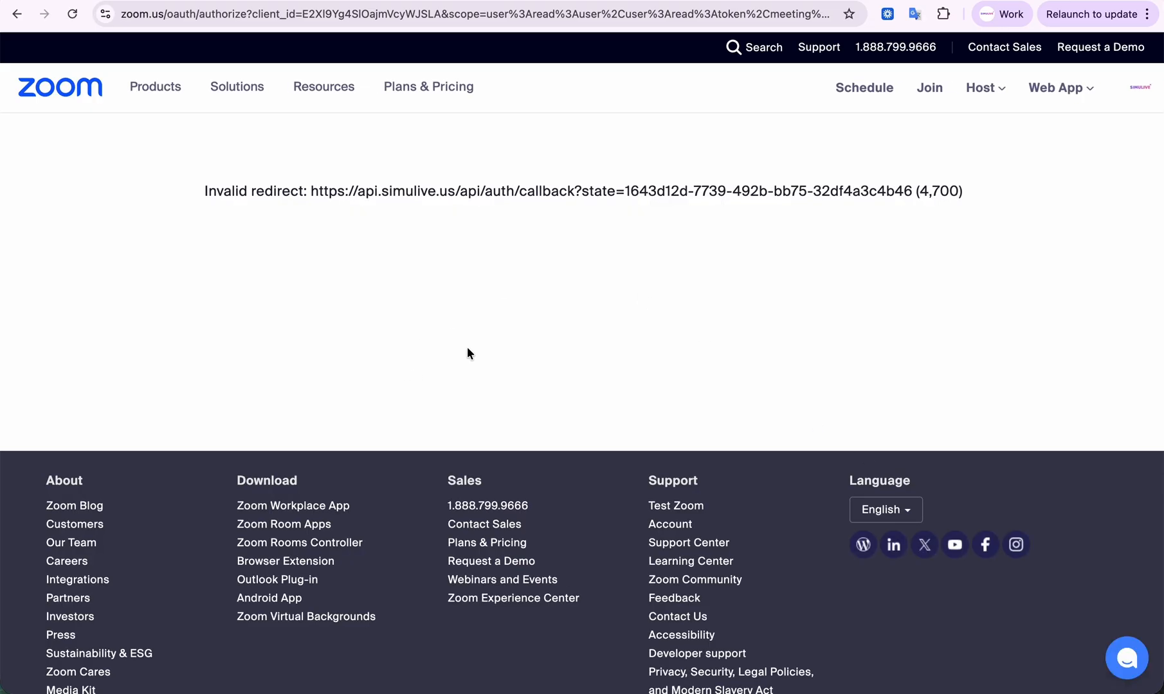
# - Reopen the SimuLive Integration Events subscription in Zoom for editing, revalidate its endpoint URL and save it
pyautogui.click(349, 1)
pyautogui.scroll(-4, 496, 466)
pyautogui.click(786, 487)
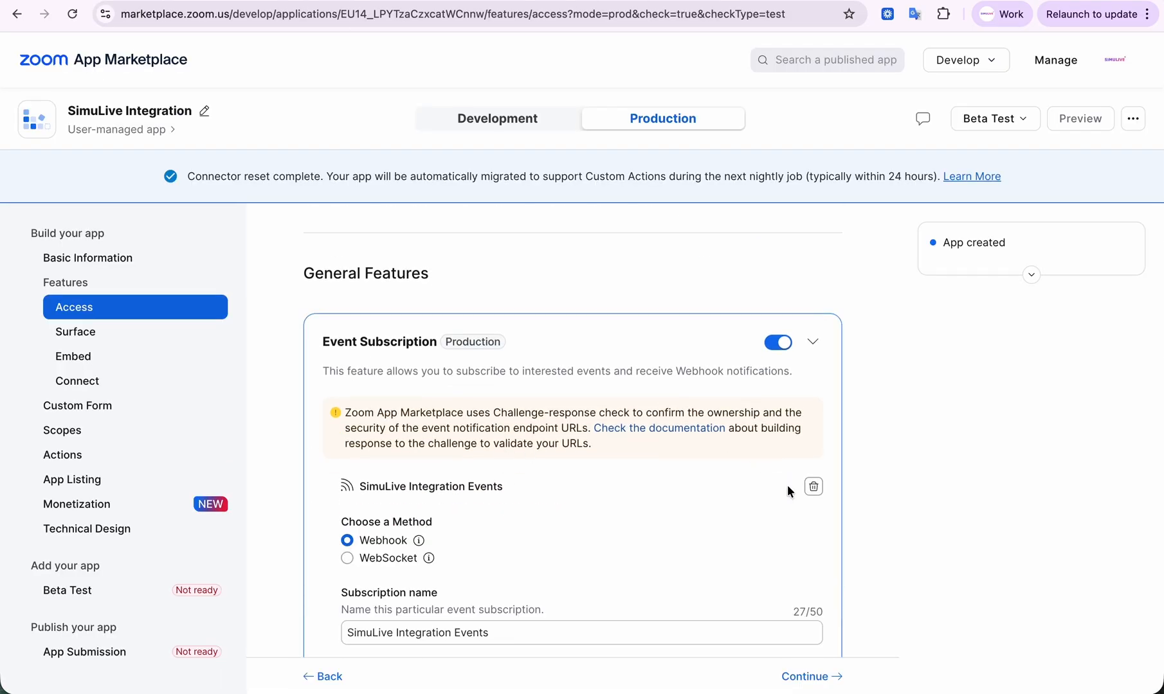
pyautogui.scroll(-5, 386, 579)
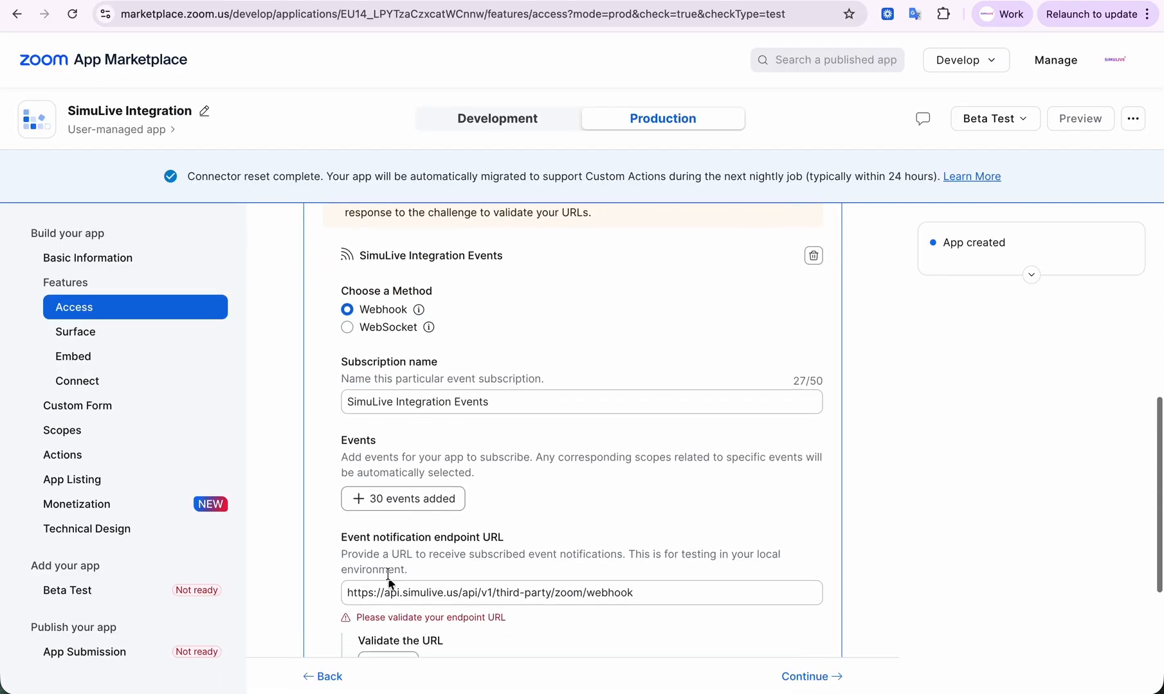
pyautogui.click(387, 566)
pyautogui.scroll(-1, 412, 617)
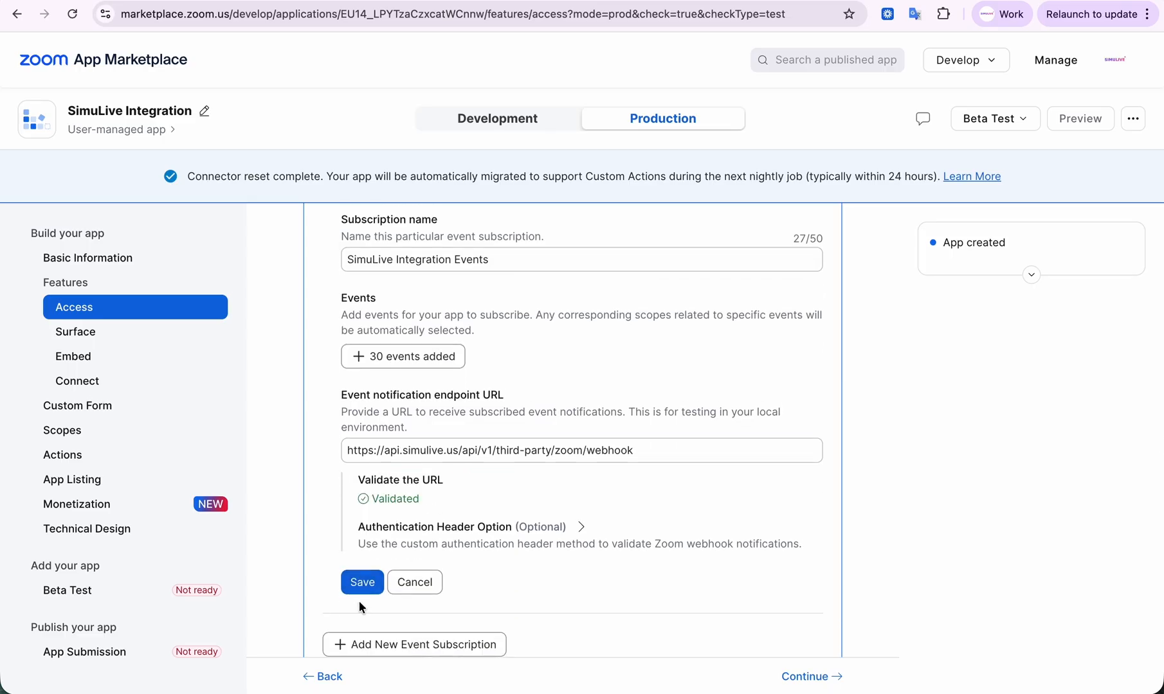
pyautogui.click(365, 583)
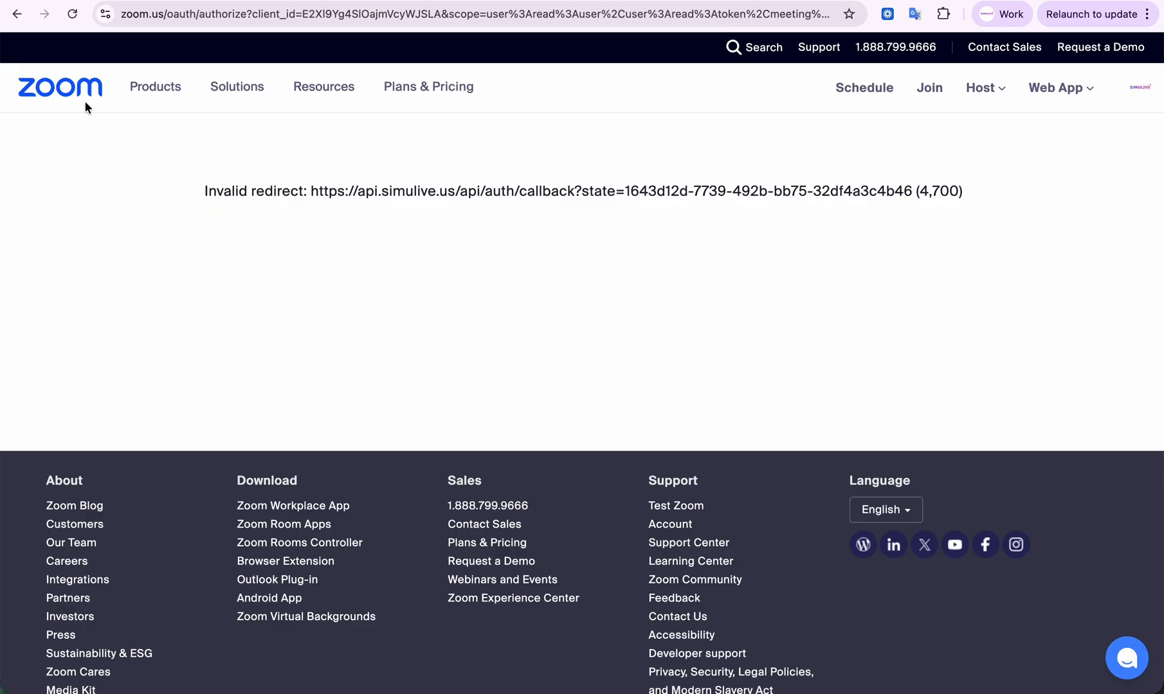
# - Return to SimuLive, authorize the custom SimuLive Integration and allow the Zoom permissions, including use of shared access permissions
pyautogui.click(17, 13)
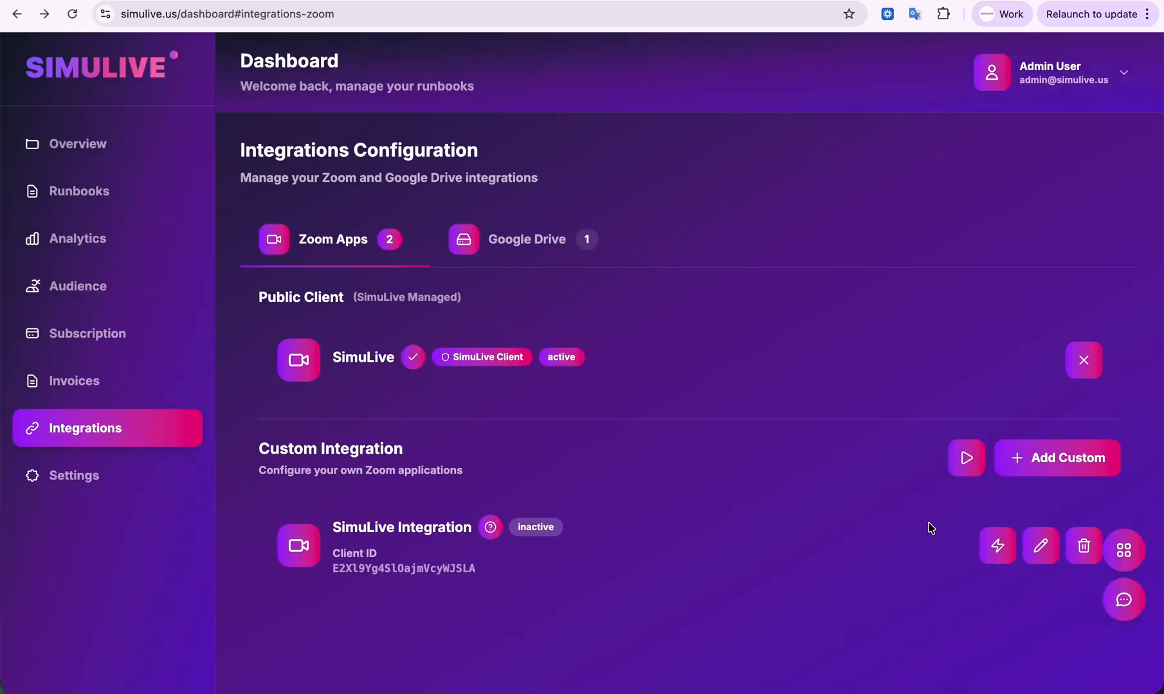
pyautogui.click(996, 548)
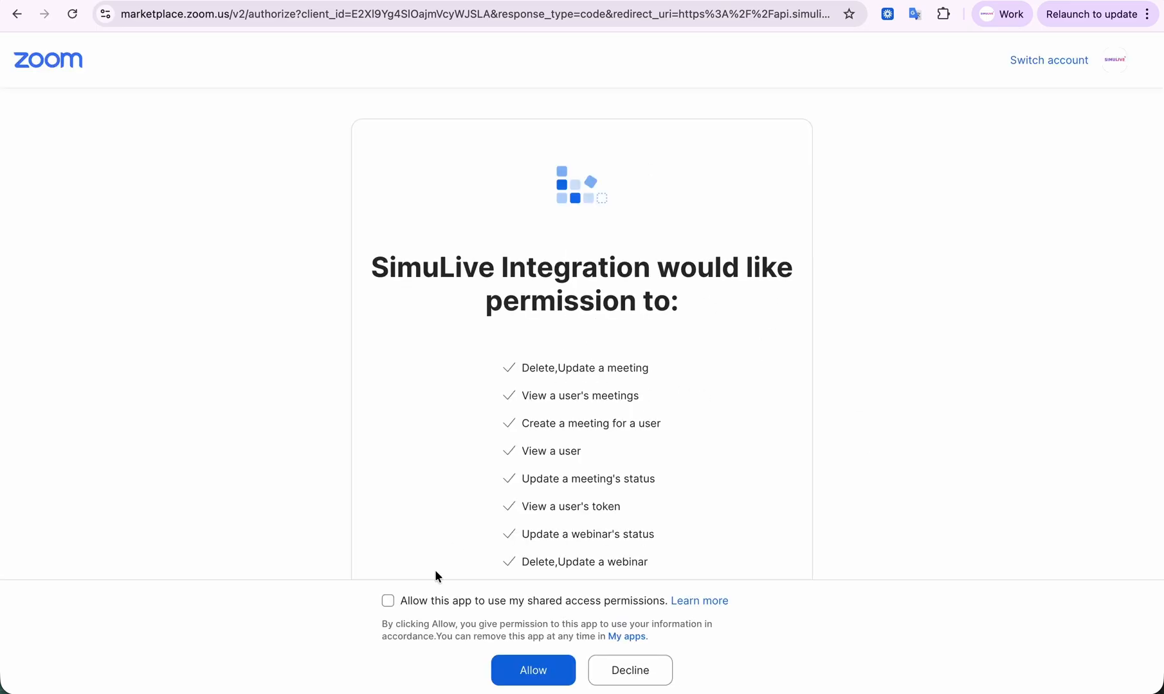
pyautogui.click(389, 600)
pyautogui.click(533, 673)
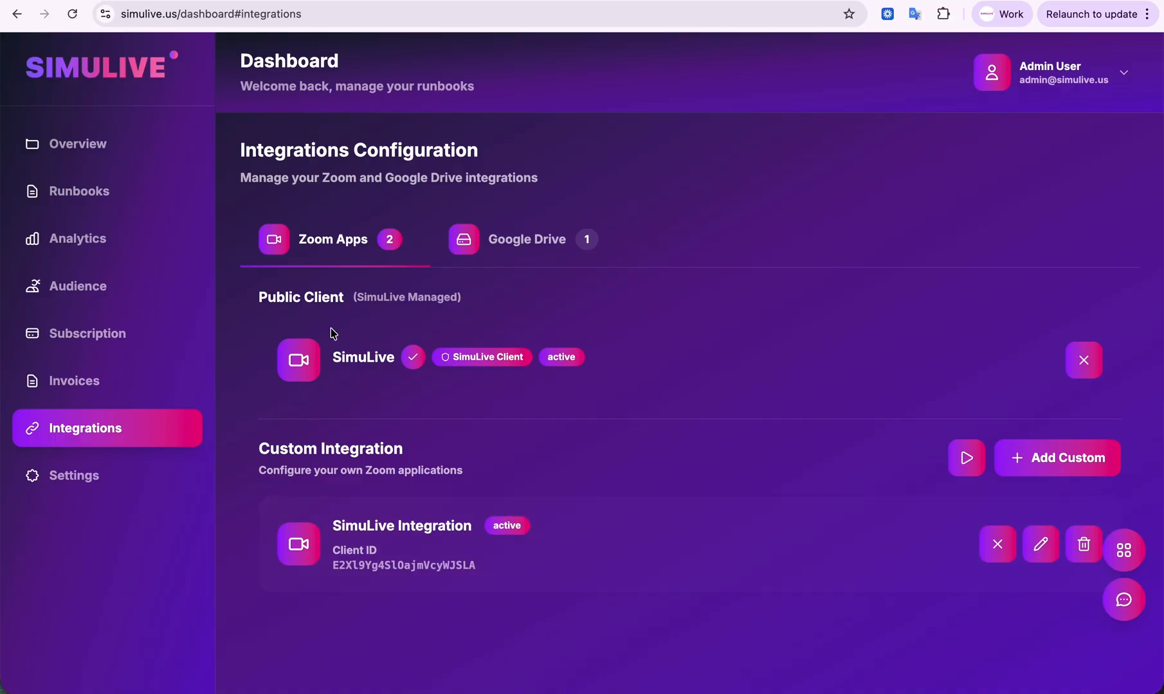
# - Open SimuLive's Runbooks page, and load the Zoom guide at simulive.us/knowledge-base/zoom in a new browser tab
pyautogui.click(135, 202)
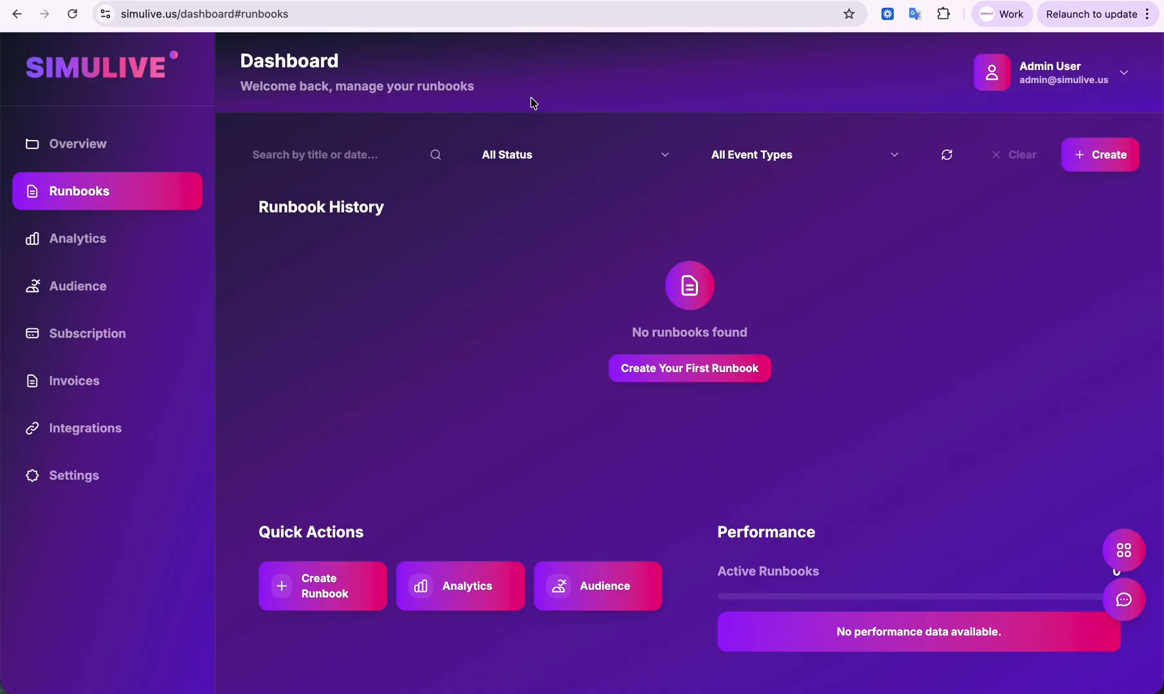
pyautogui.press('super+t')
pyautogui.write('simu')
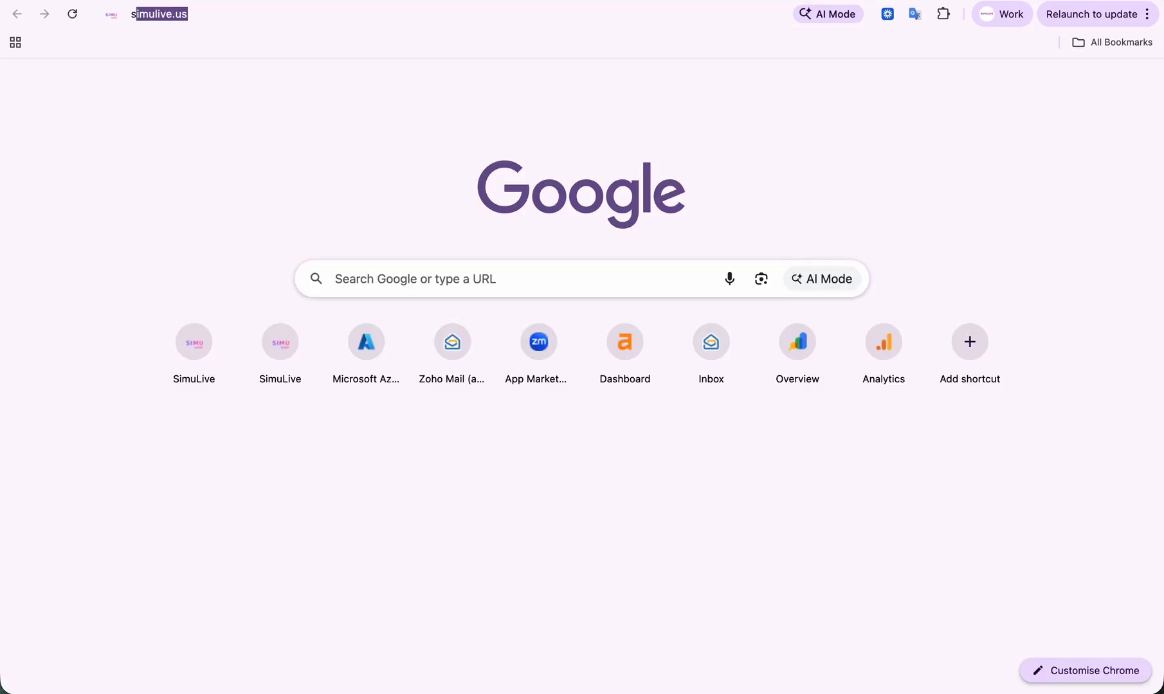
pyautogui.write('live.de')
pyautogui.press('BackSpace')
pyautogui.press('BackSpace')
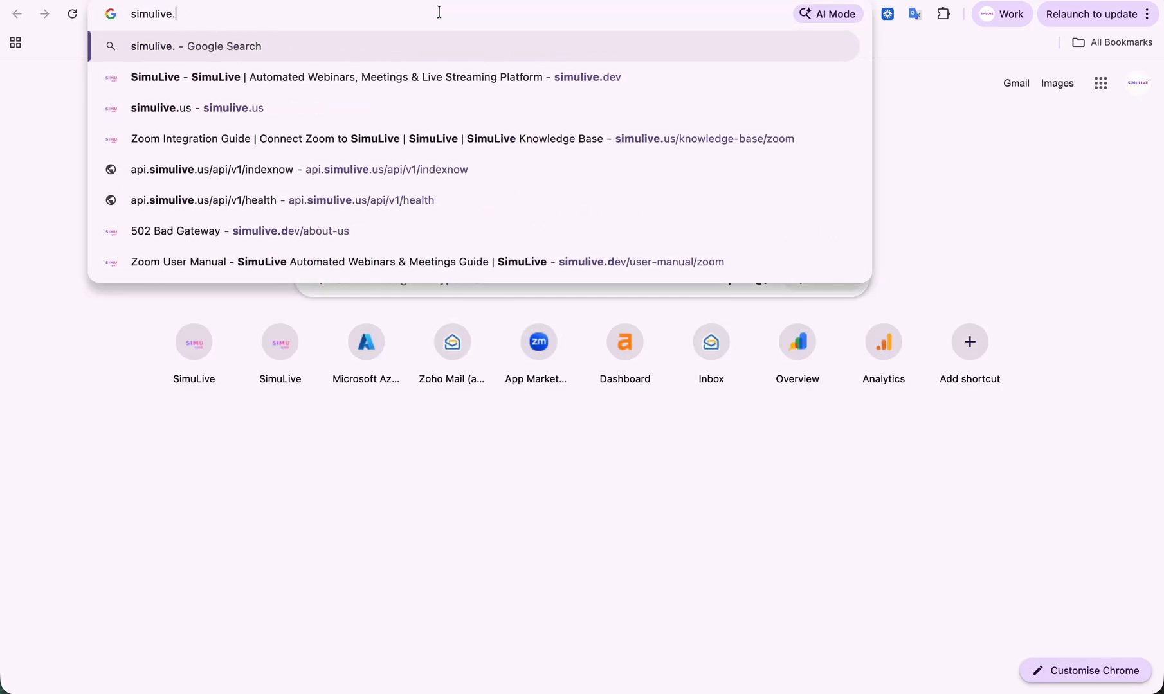
pyautogui.write('us/kno')
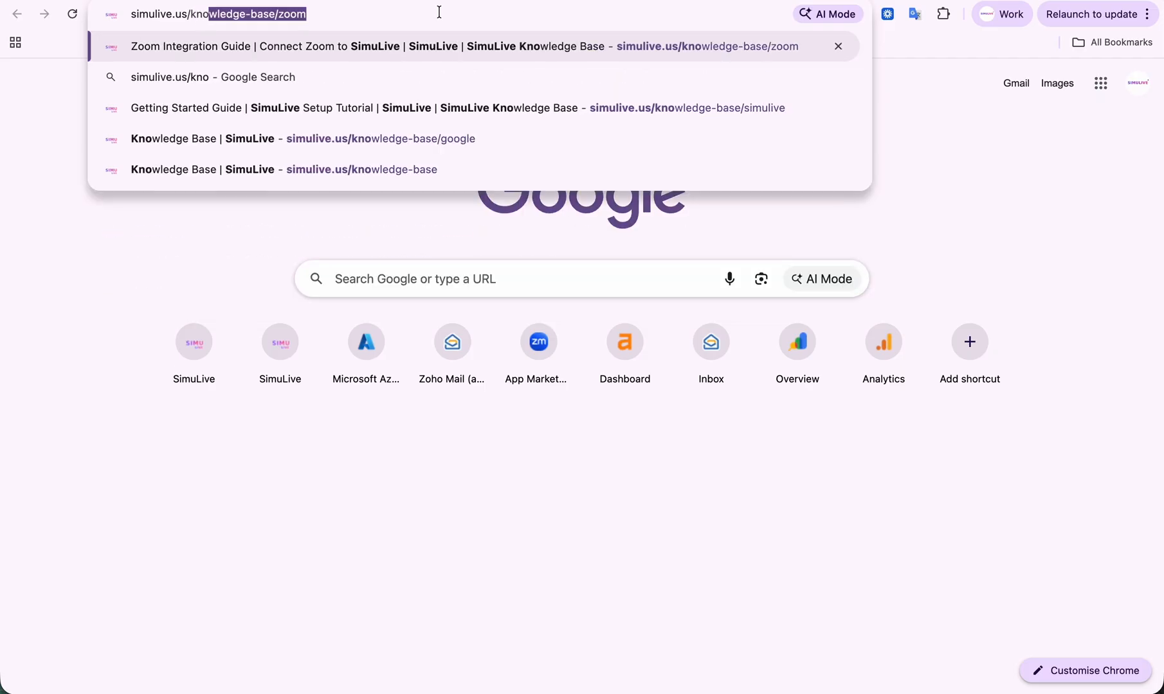
pyautogui.press('Right')
pyautogui.press('Return')
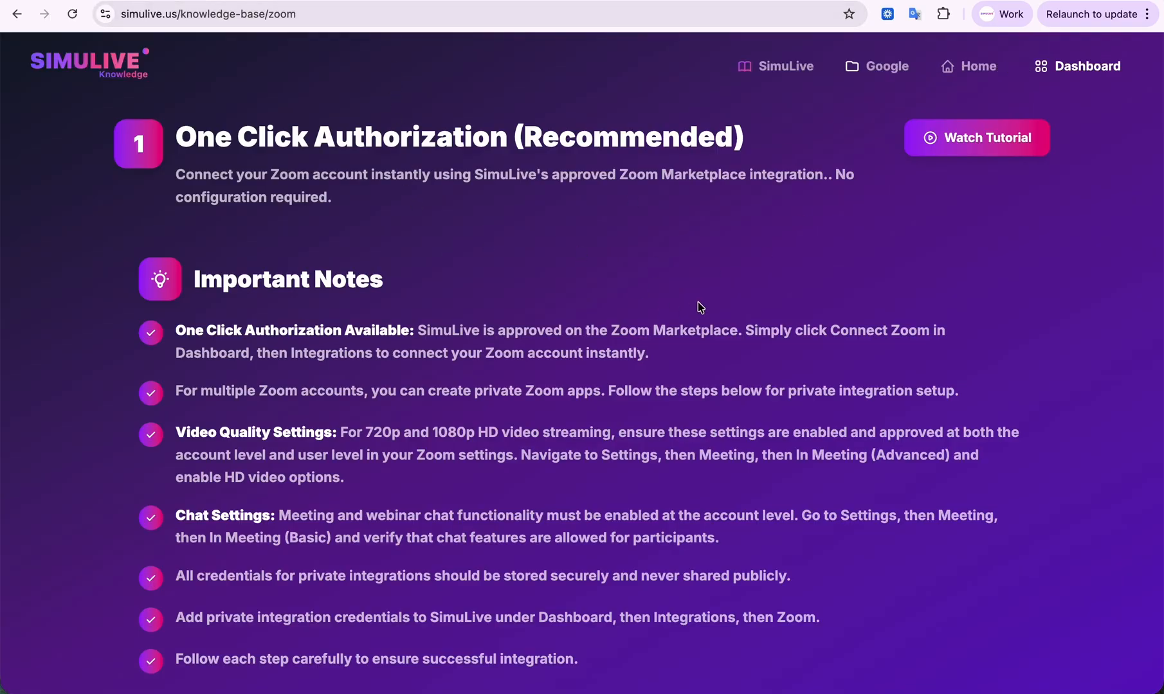
# - Review all six steps of the Zoom integration guide, from one click authorization through the private app's webhook configuration
pyautogui.scroll(-5, 754, 395)
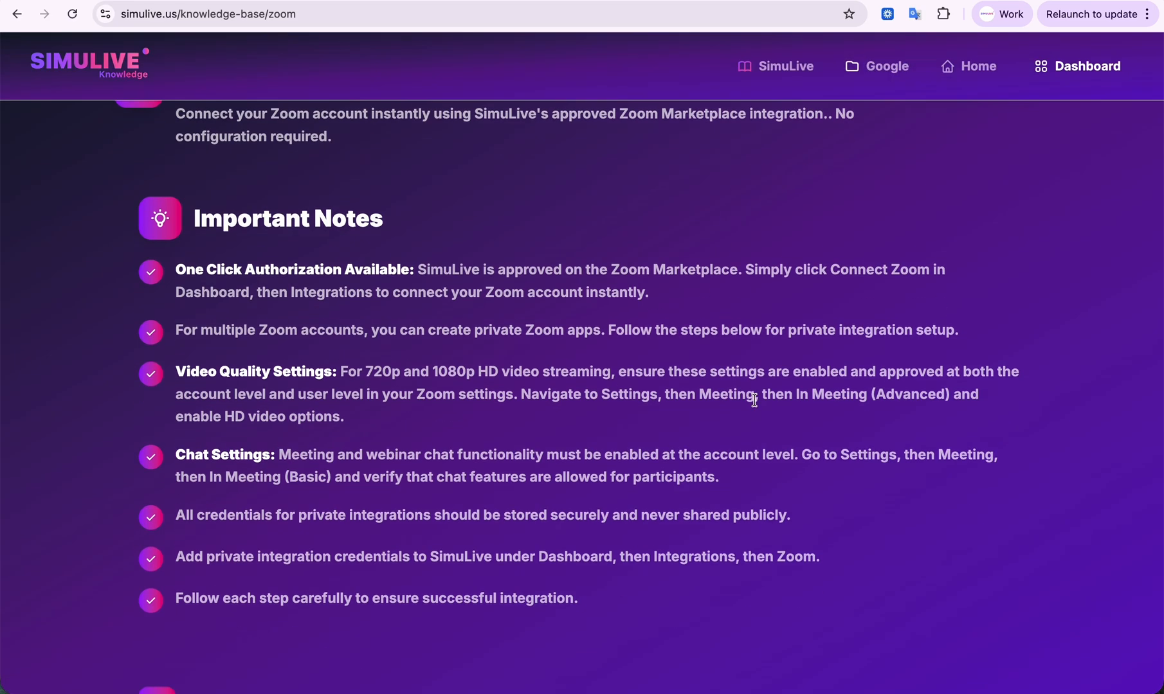
pyautogui.scroll(-4, 757, 403)
pyautogui.scroll(5, 759, 403)
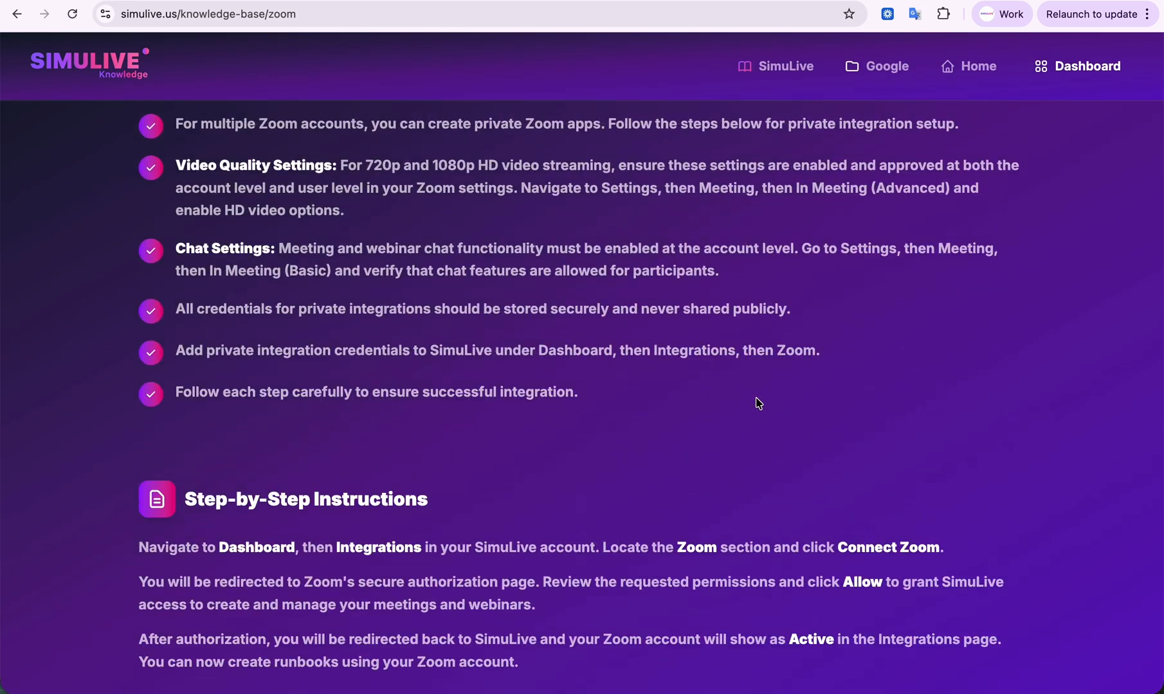
pyautogui.scroll(-1, 755, 397)
pyautogui.click(1001, 664)
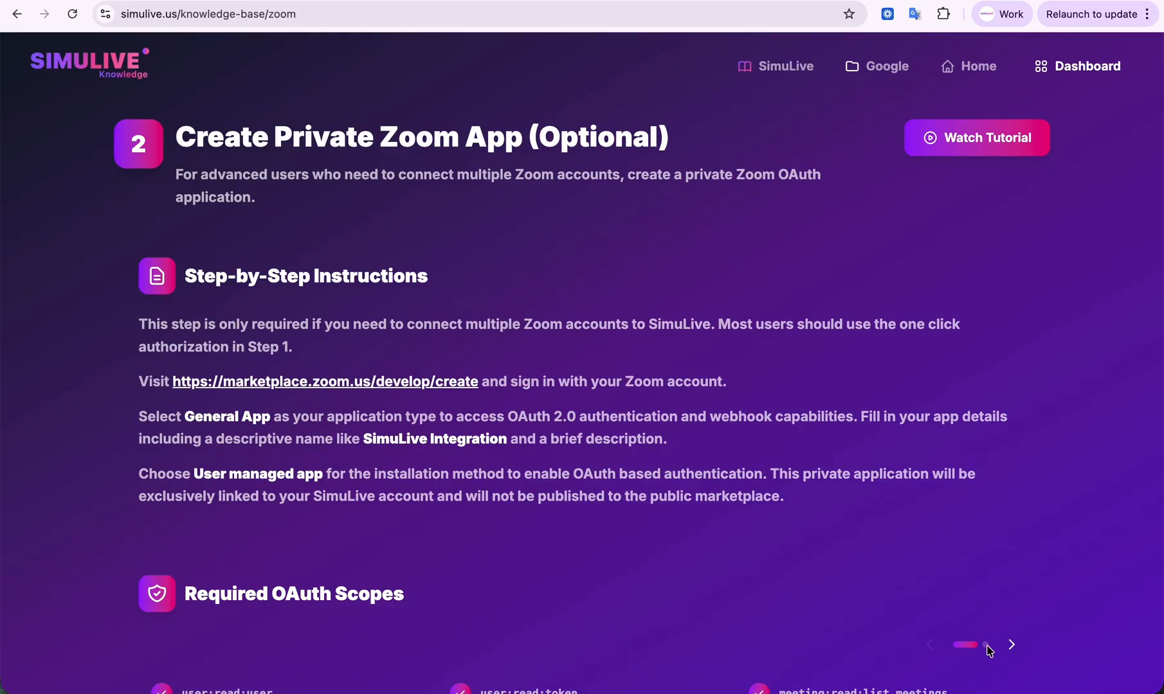
pyautogui.scroll(-7, 938, 540)
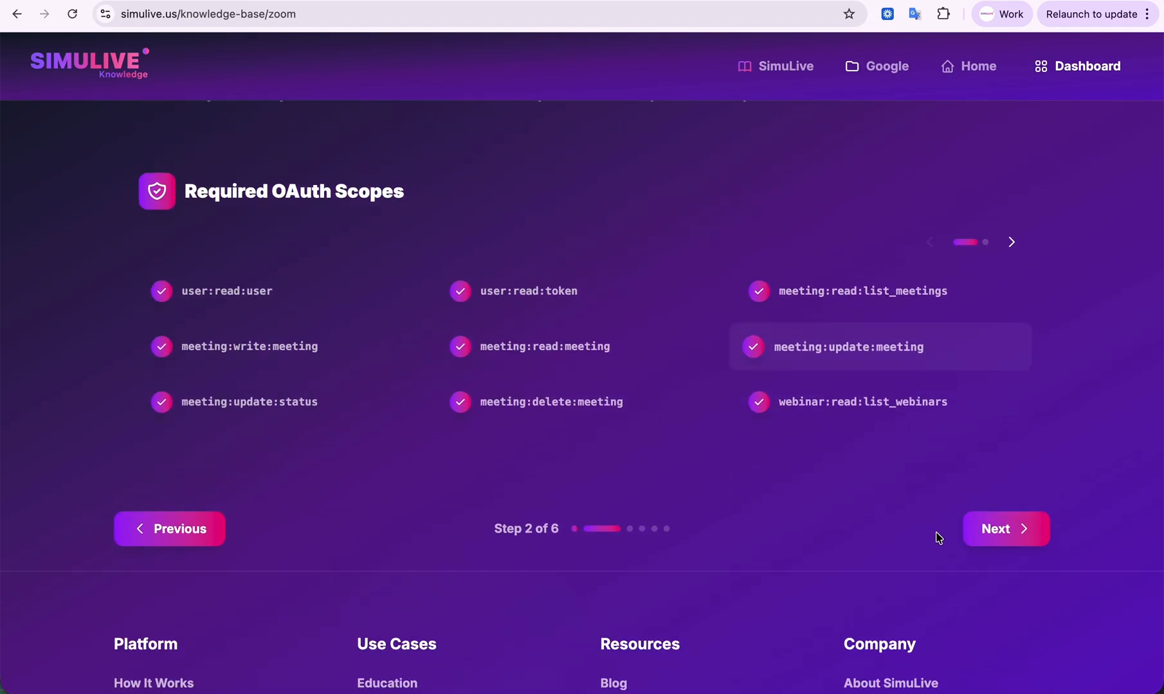
pyautogui.click(988, 448)
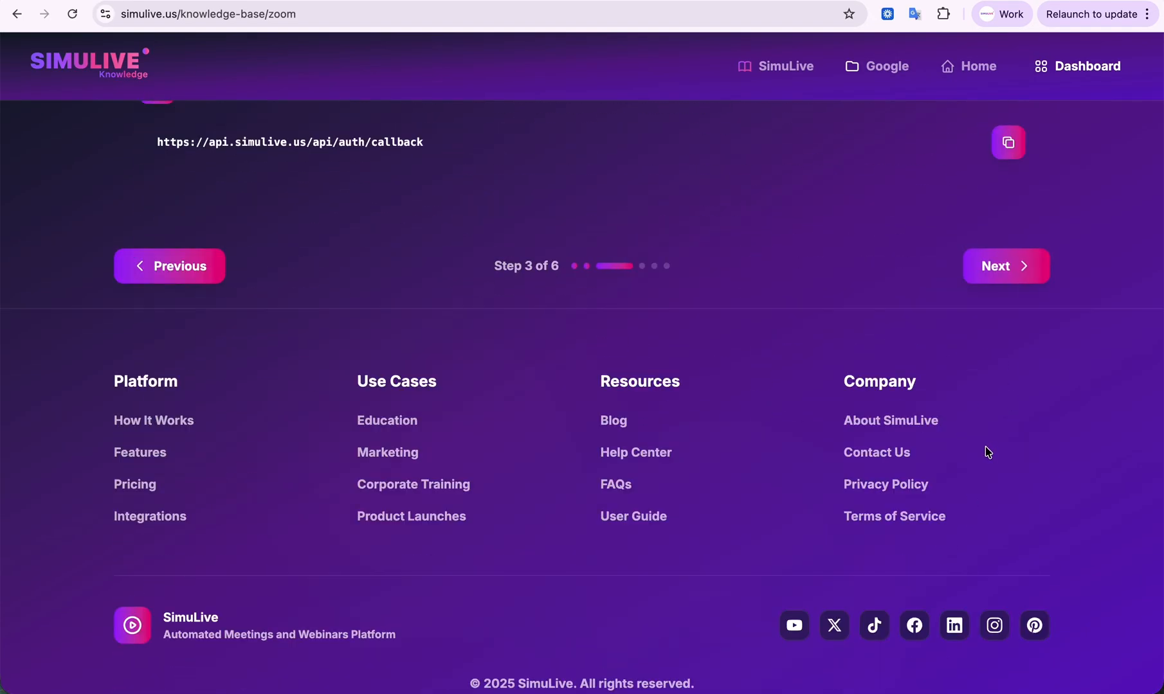
pyautogui.scroll(-2, 985, 447)
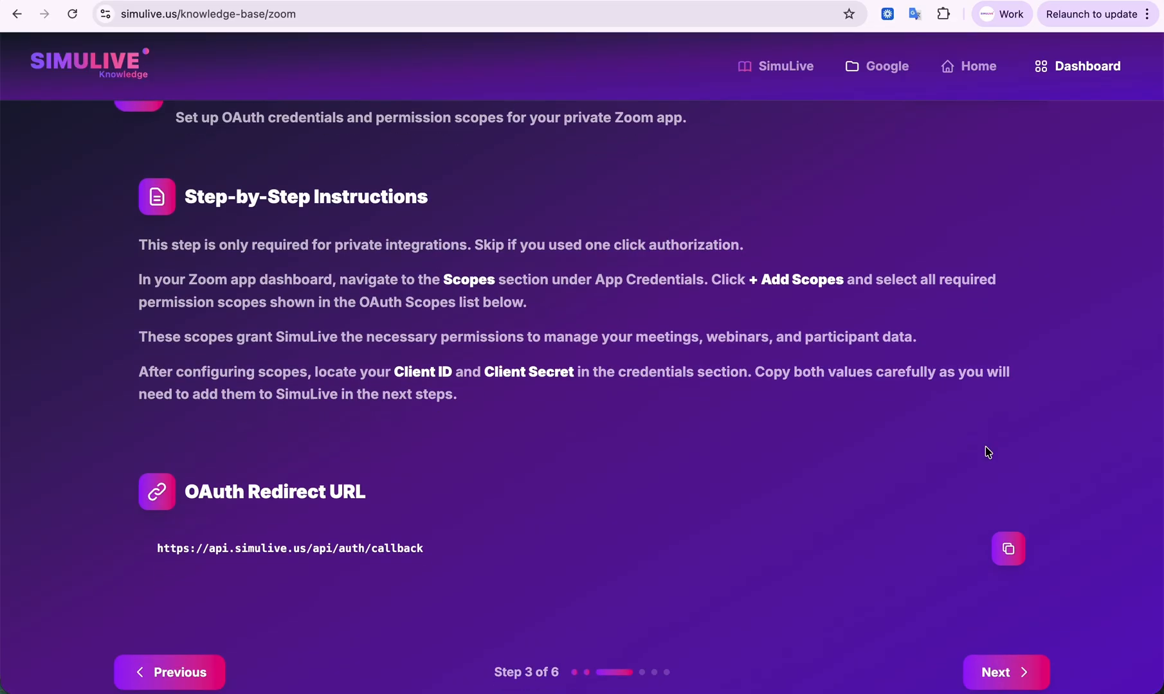
pyautogui.scroll(-1, 987, 453)
pyautogui.click(998, 554)
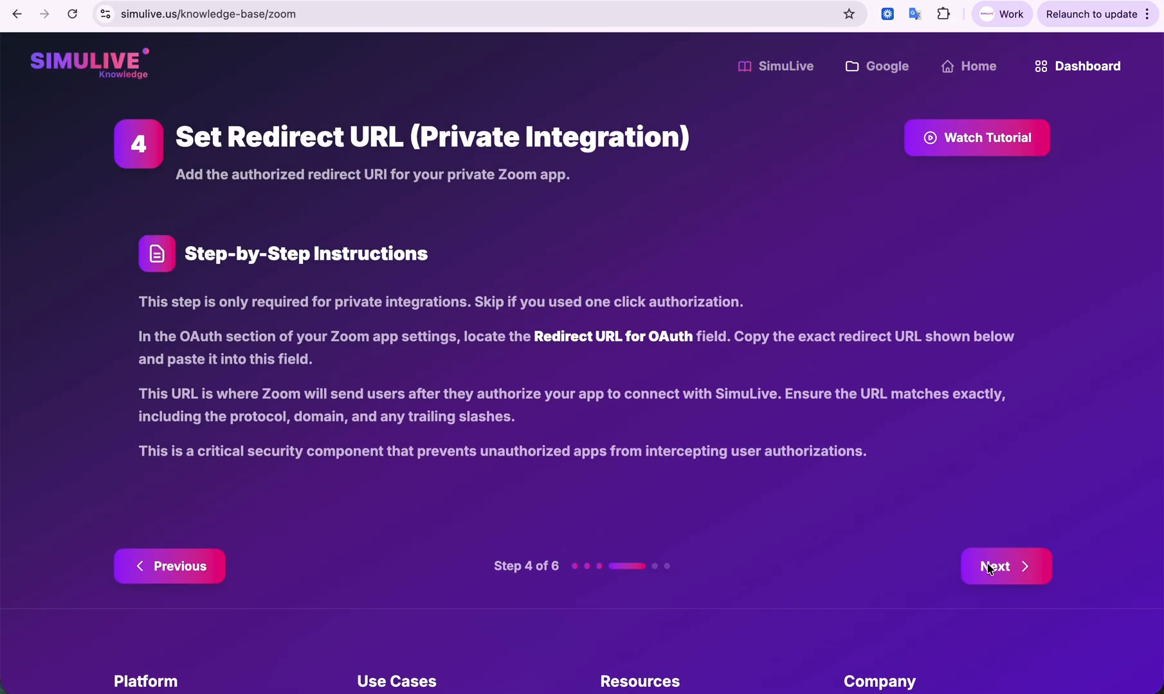
pyautogui.click(989, 569)
pyautogui.scroll(-6, 896, 512)
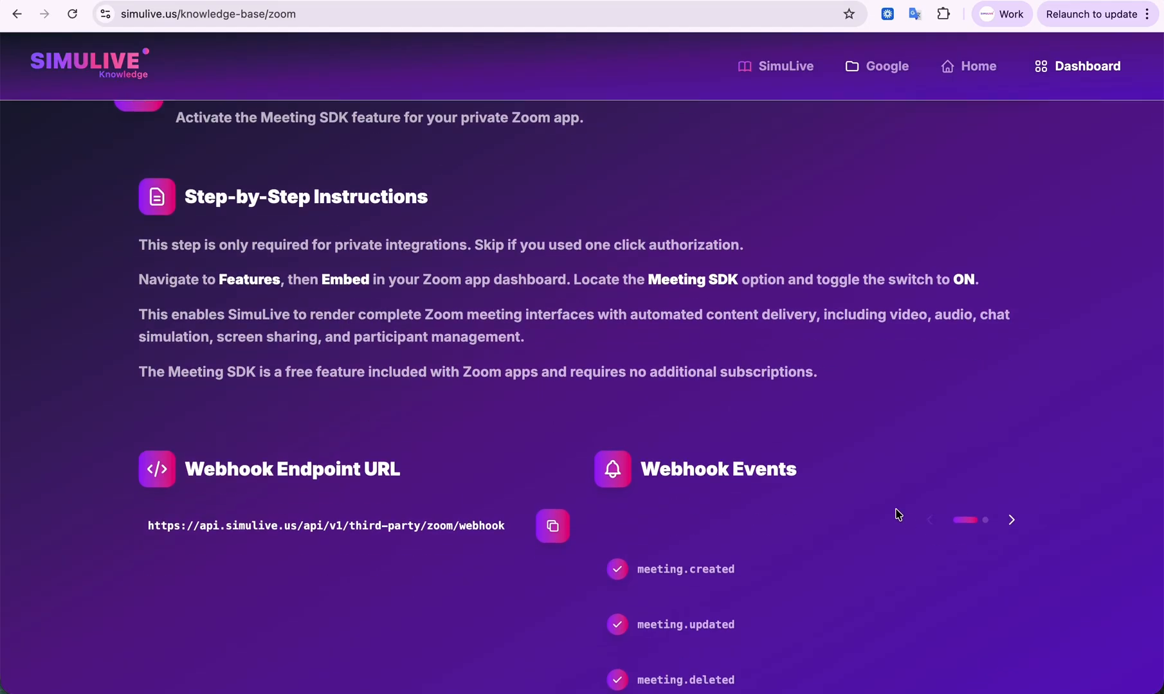
pyautogui.scroll(-1, 898, 513)
pyautogui.click(988, 508)
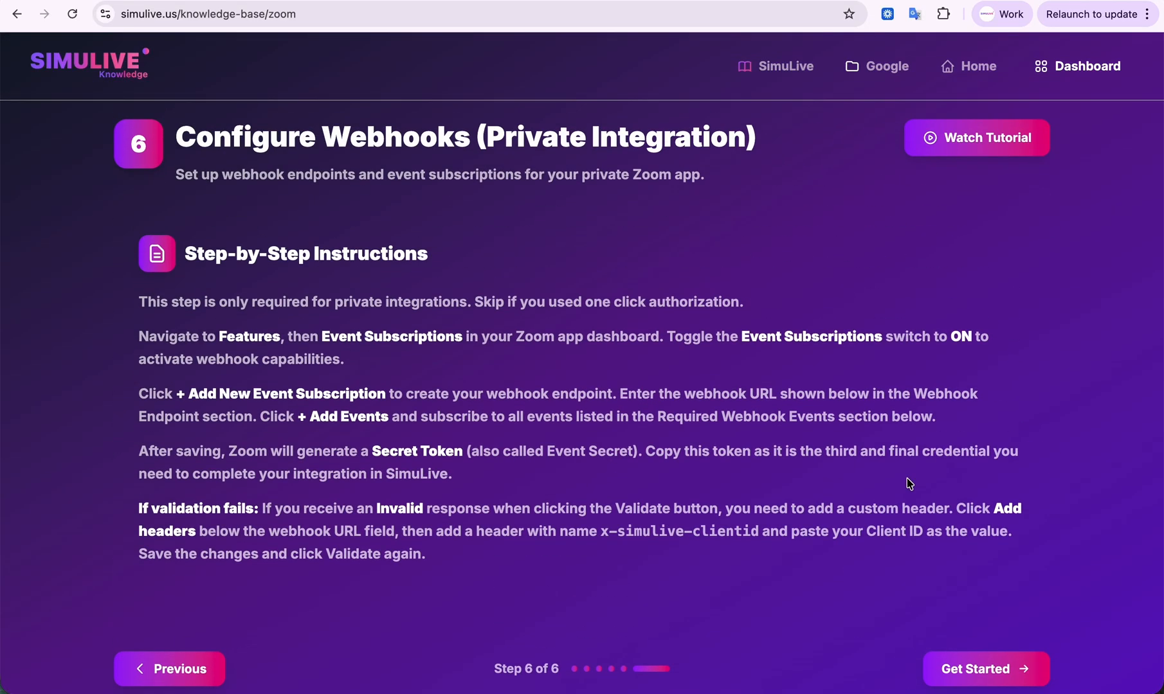
# - Return to the SimuLive dashboard and start creating the first runbook with the Platinum subscription
pyautogui.click(1077, 66)
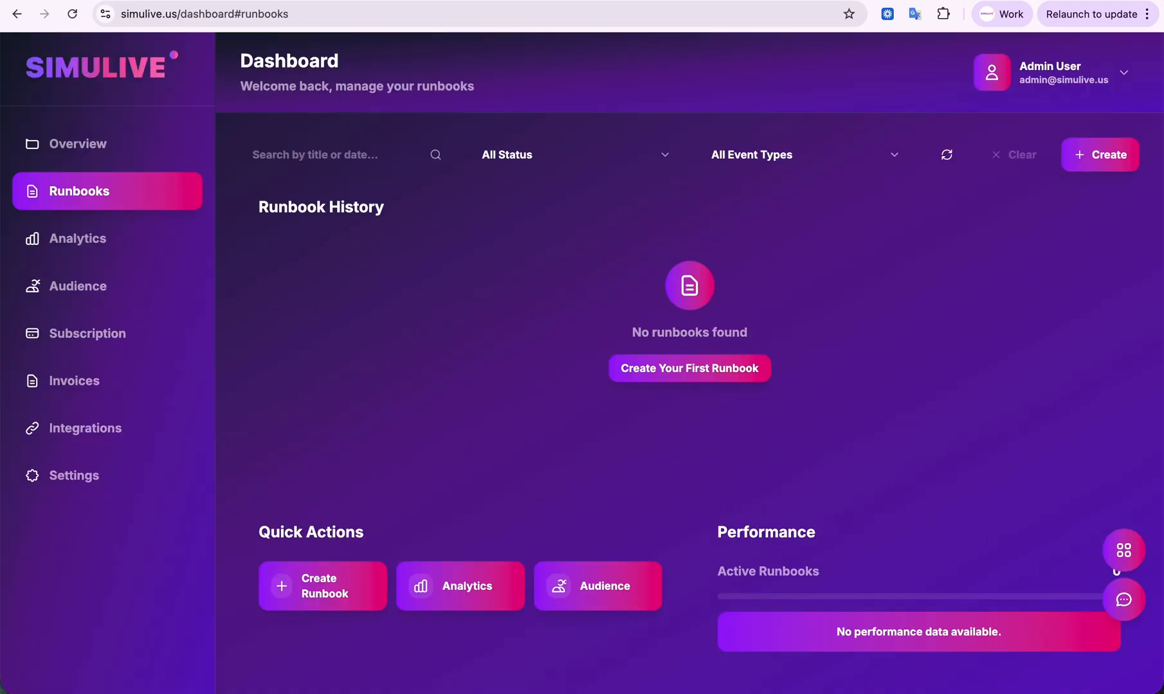
pyautogui.click(689, 366)
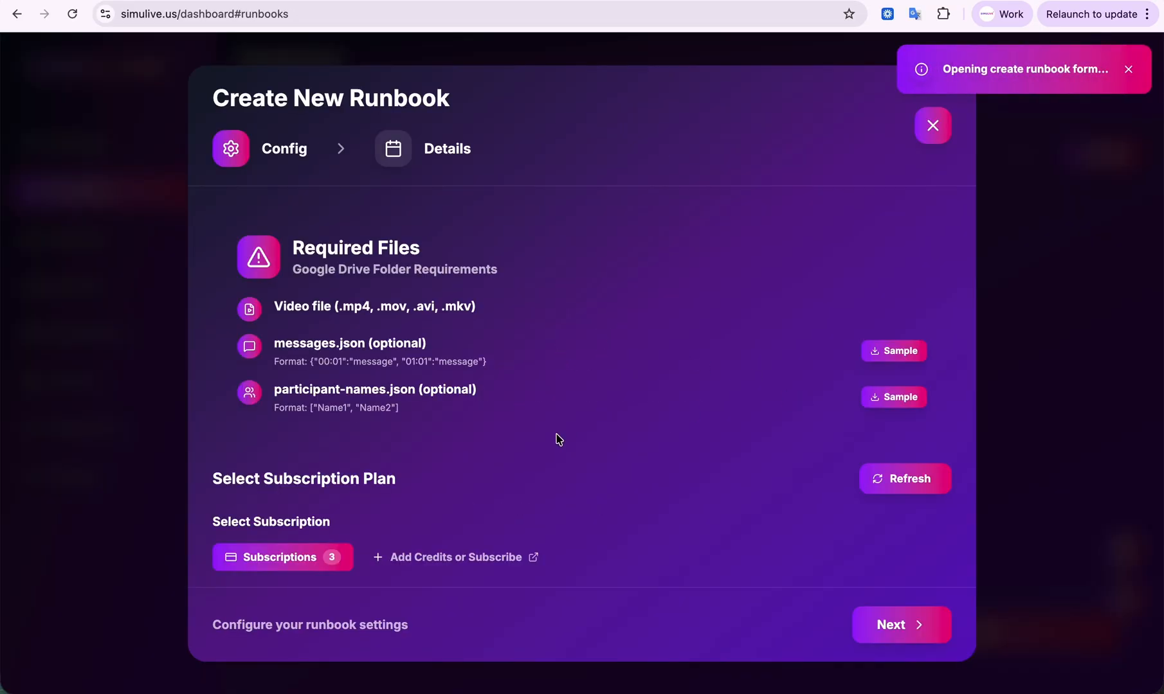
pyautogui.scroll(-5, 557, 437)
pyautogui.click(382, 436)
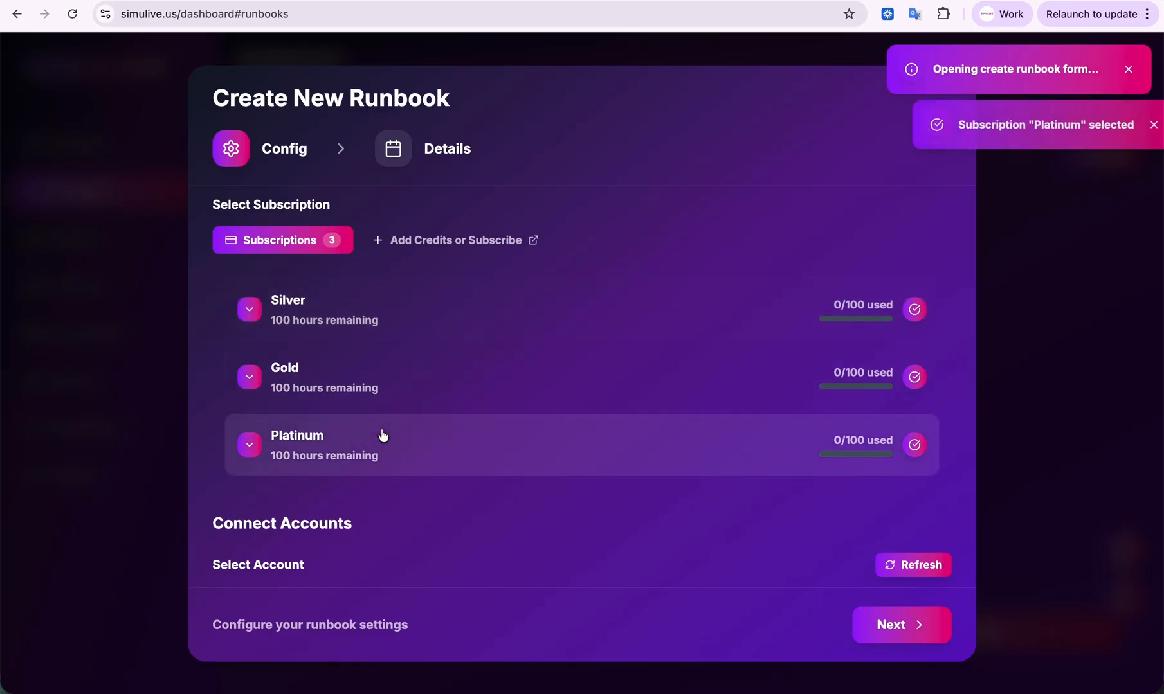
# - Select the private SimuLive Integration as the runbook's Zoom account and SimuLive as its Google Drive account
pyautogui.scroll(-2, 382, 436)
pyautogui.scroll(-3, 382, 430)
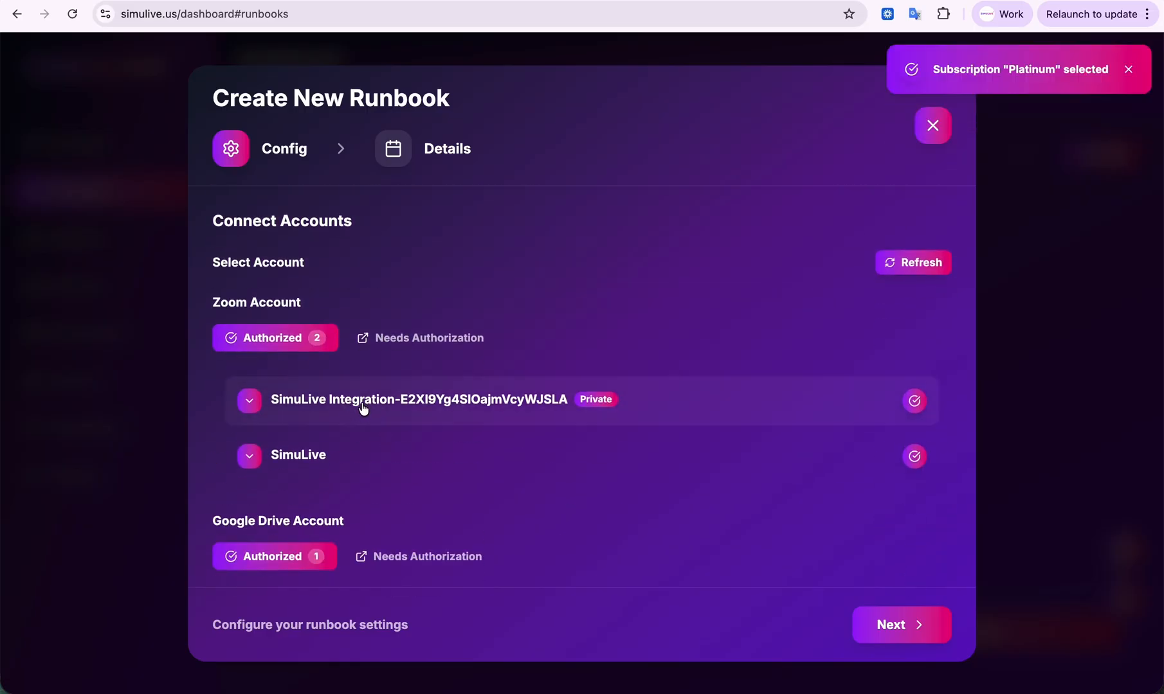
pyautogui.click(364, 408)
pyautogui.scroll(-3, 553, 488)
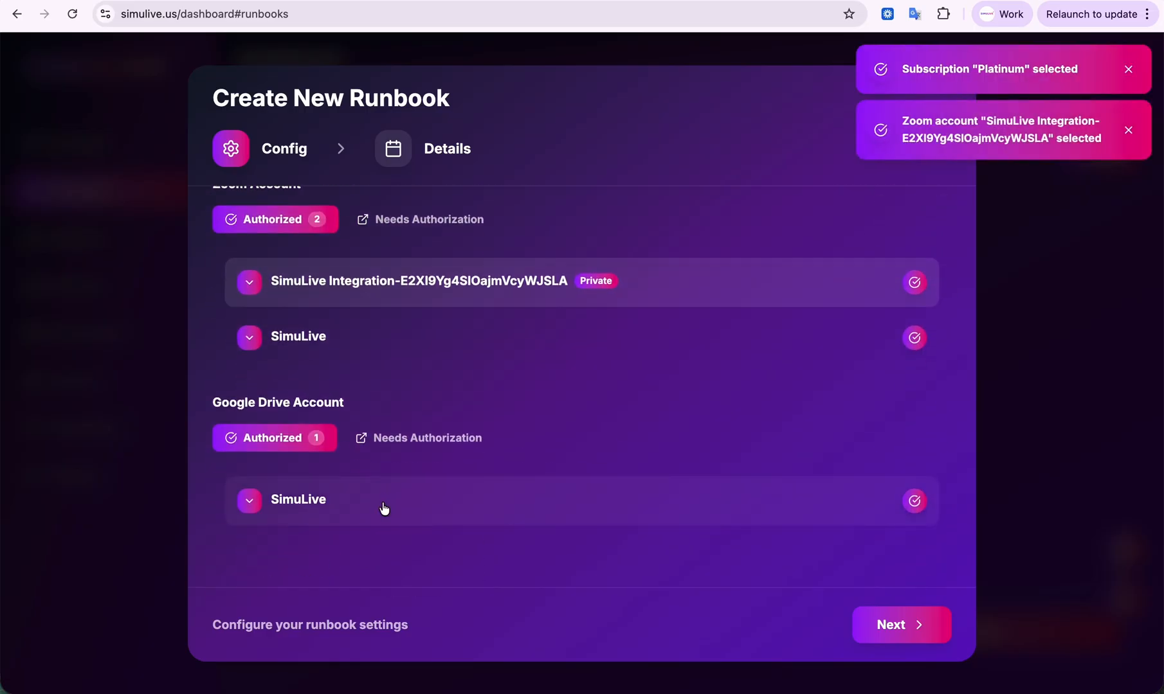
pyautogui.click(384, 508)
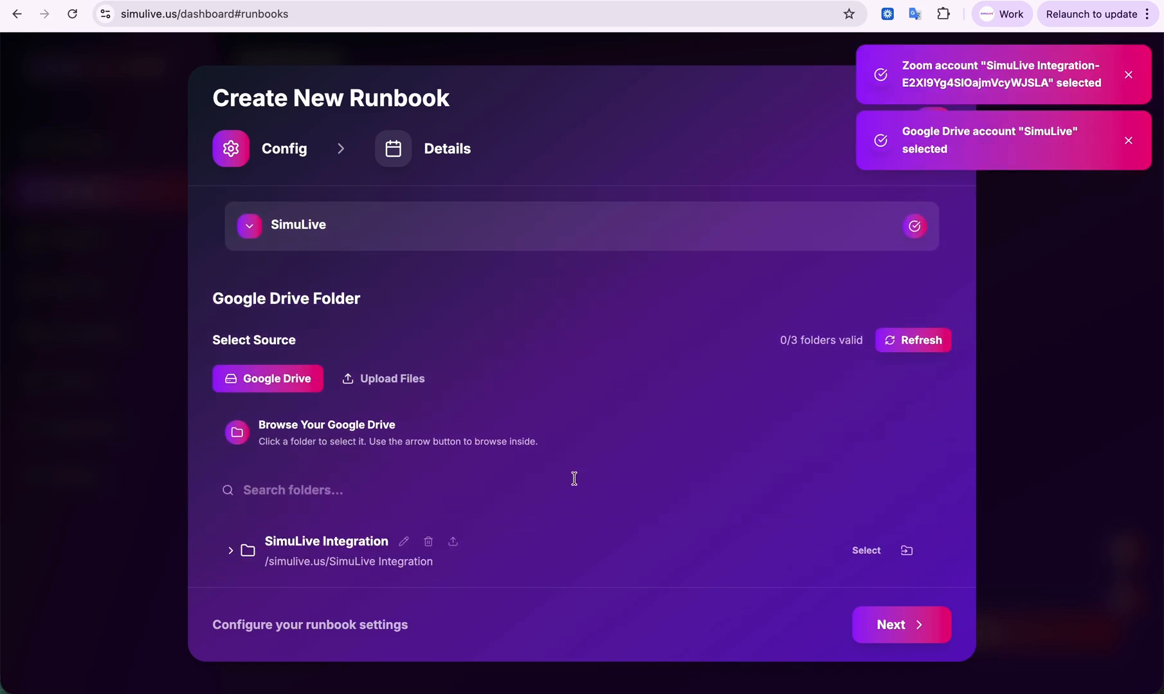
# - Select the SimuLive Integration folder in Google Drive as the runbook's source and proceed to the runbook details
pyautogui.scroll(-1, 575, 479)
pyautogui.click(343, 429)
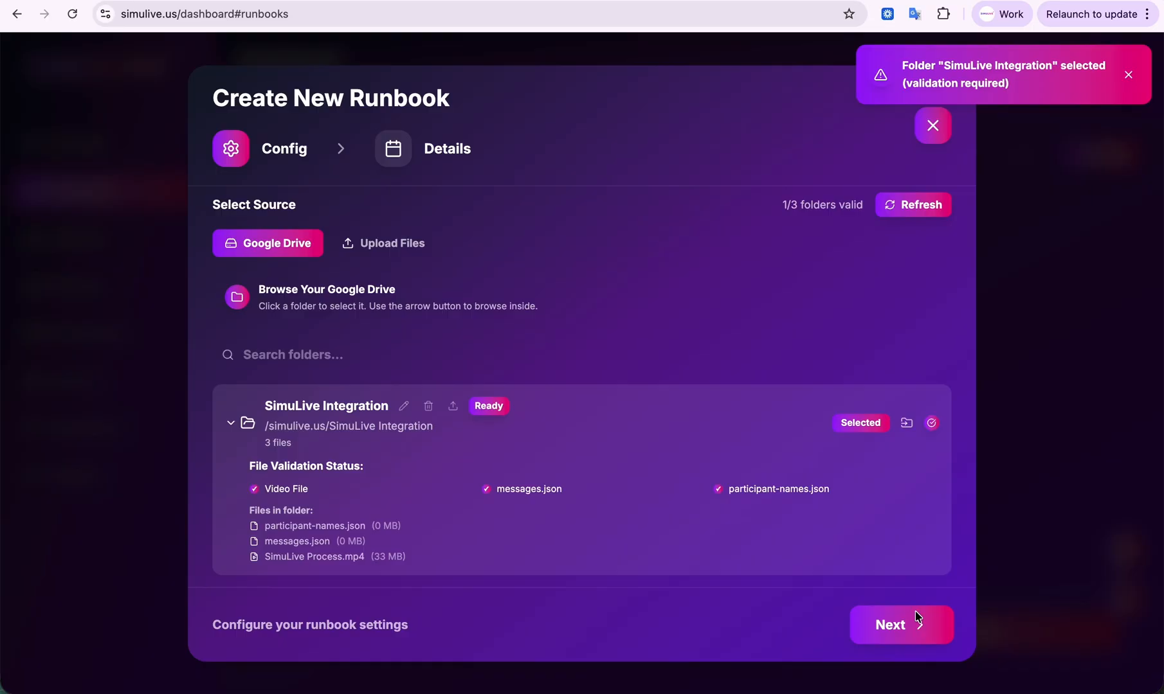
pyautogui.click(908, 627)
pyautogui.scroll(7, 767, 408)
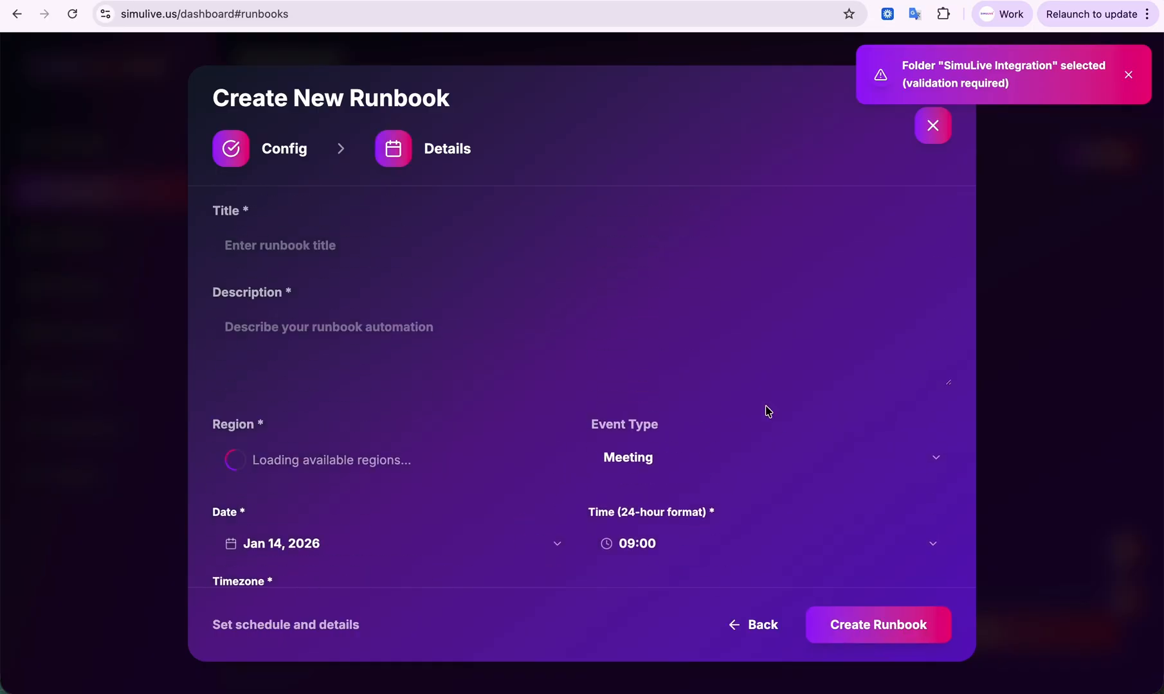
# - Enter SimuLive Integration as the runbook's title
pyautogui.click(507, 333)
pyautogui.write('S')
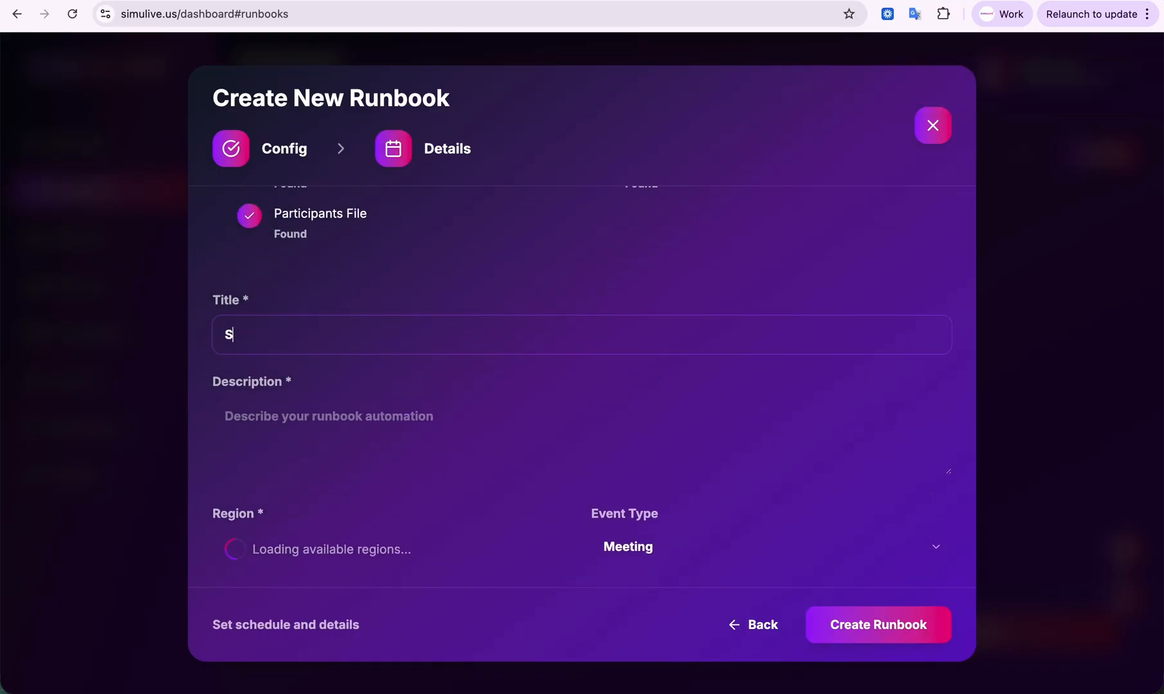
pyautogui.write('imuLive Integat')
pyautogui.write('ation')
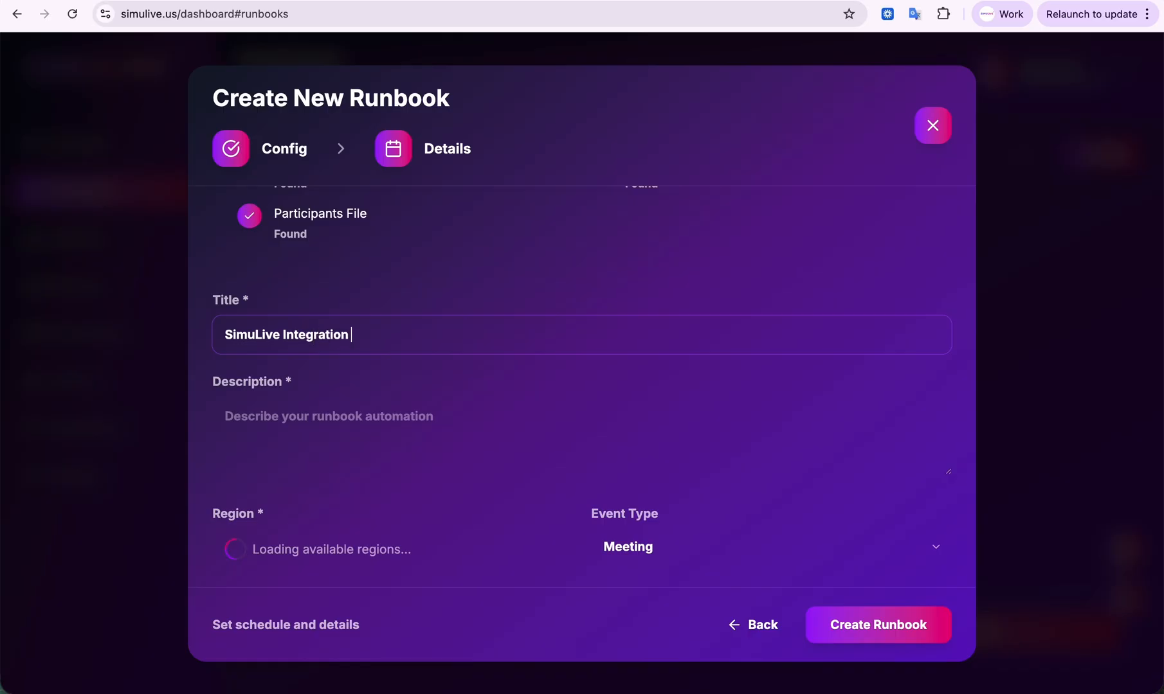
# - Enter "SimuLive Integration Custom App" as the runbook's description
pyautogui.press('Tab')
pyautogui.write('Si')
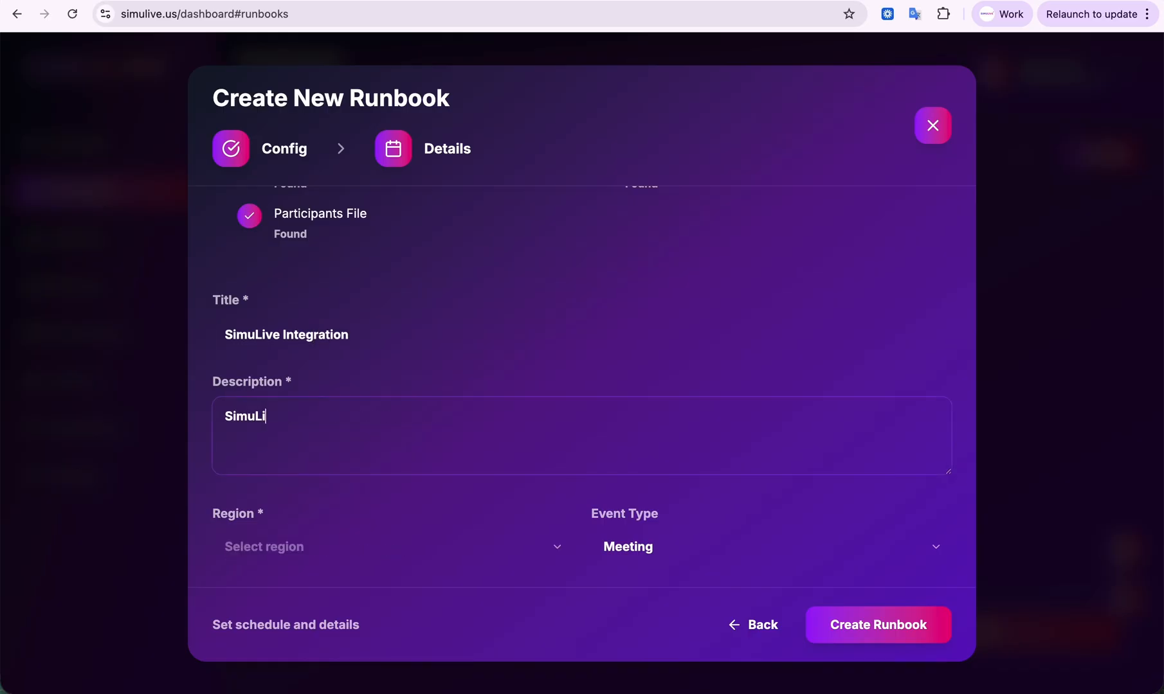
pyautogui.write('muLive Integration A')
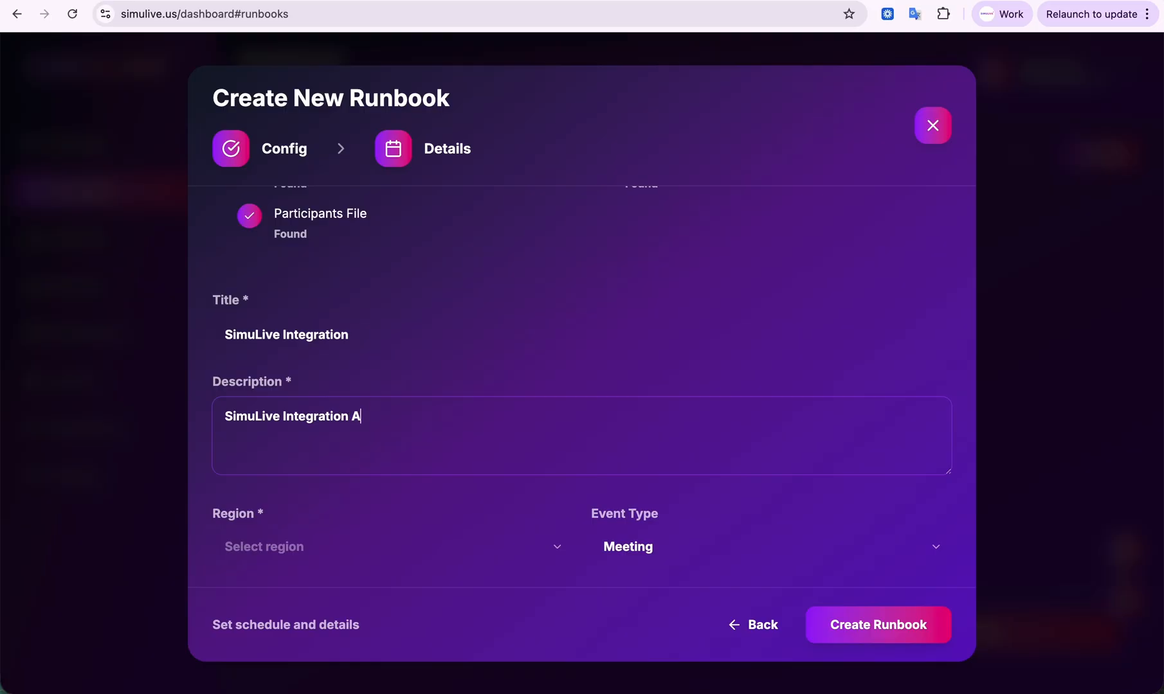
pyautogui.write('pp')
pyautogui.press('BackSpace')
pyautogui.press('BackSpace')
pyautogui.press('BackSpace')
pyautogui.press('BackSpace')
pyautogui.write('Custom Ap')
# - Set the runbook's region to North Central U S and create the runbook with the default schedule and chat settings
pyautogui.scroll(-7, 591, 401)
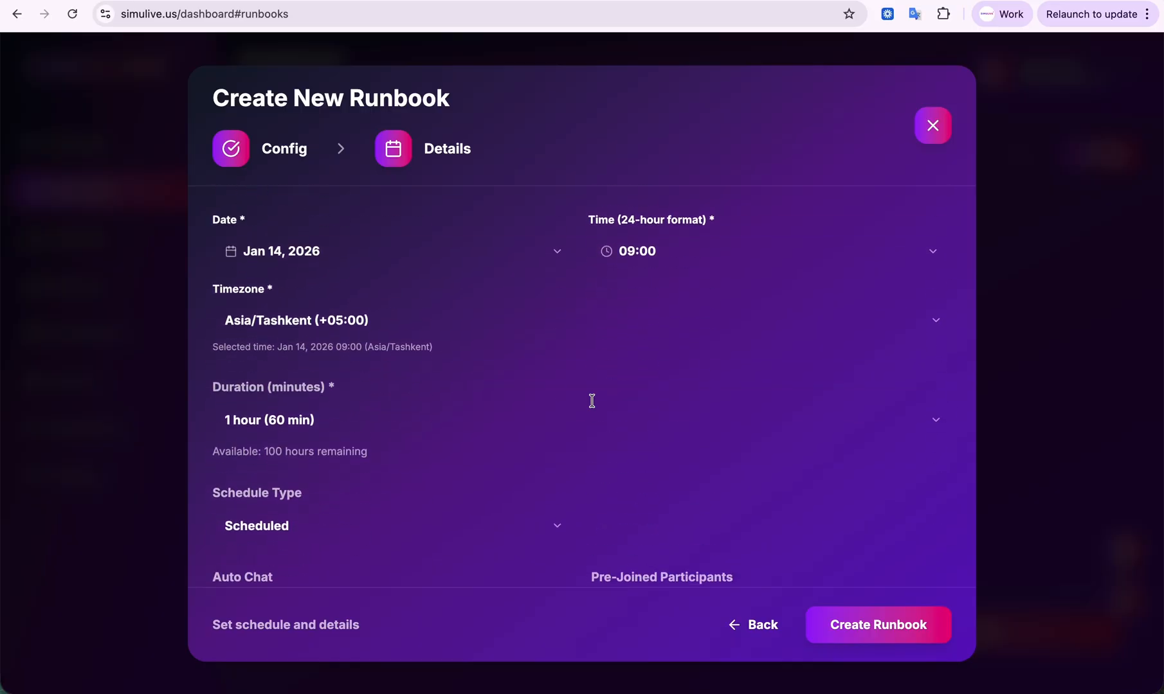
pyautogui.scroll(4, 593, 403)
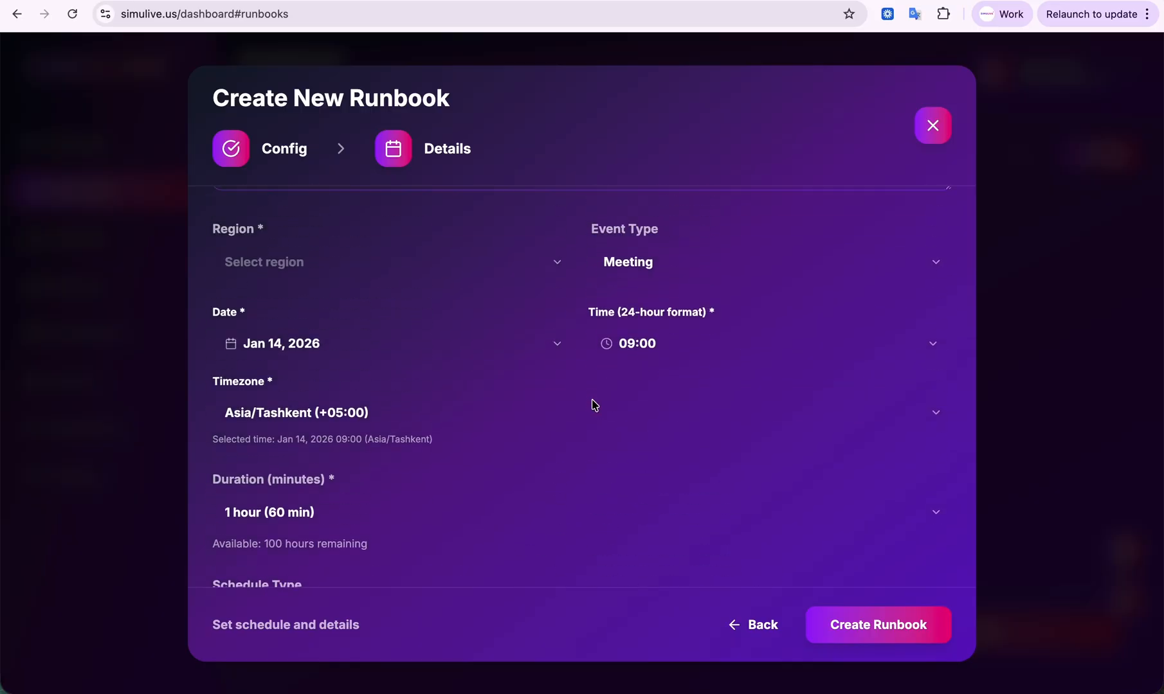
pyautogui.click(440, 299)
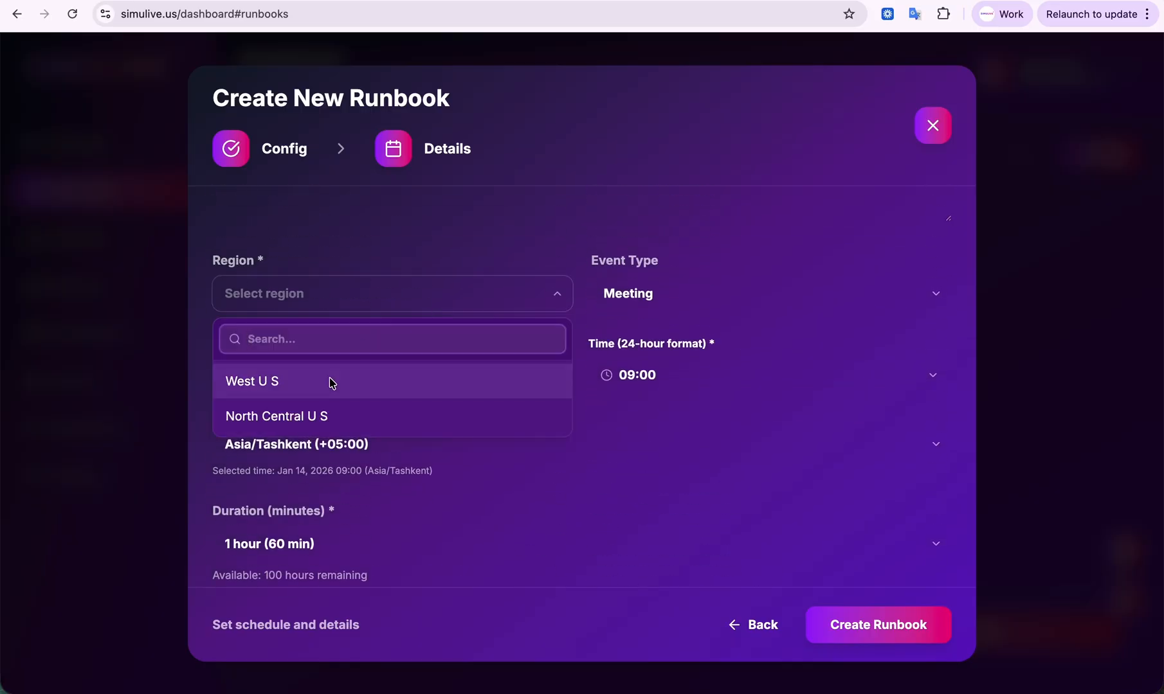
pyautogui.click(308, 425)
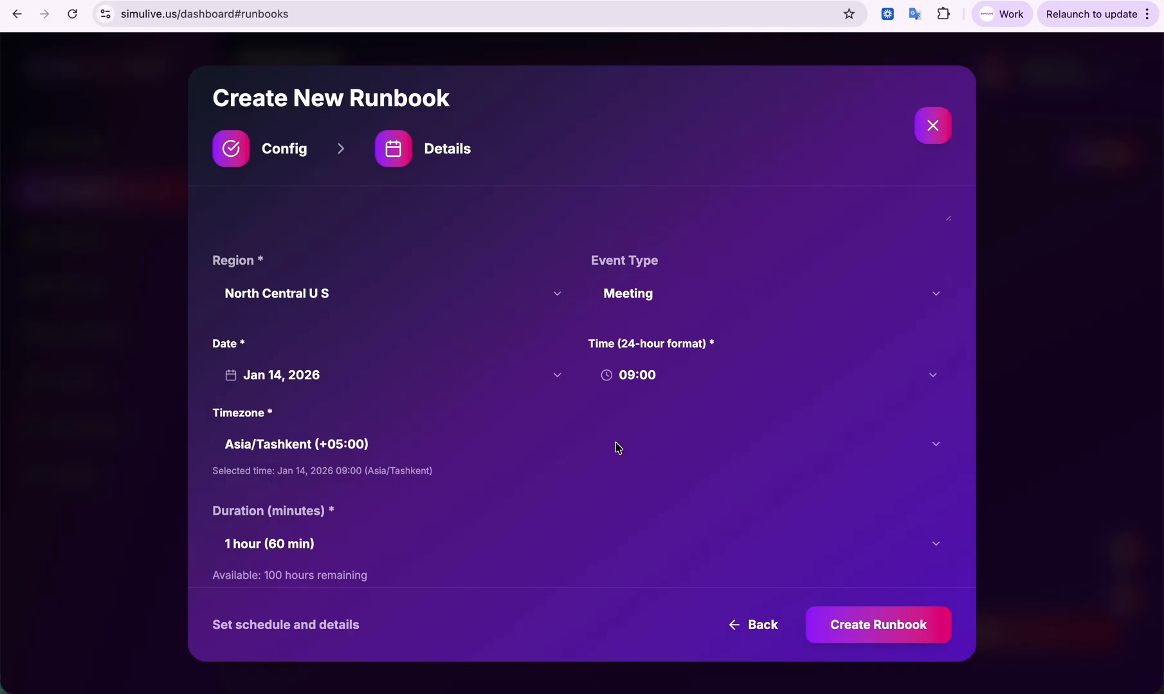
pyautogui.scroll(-3, 537, 470)
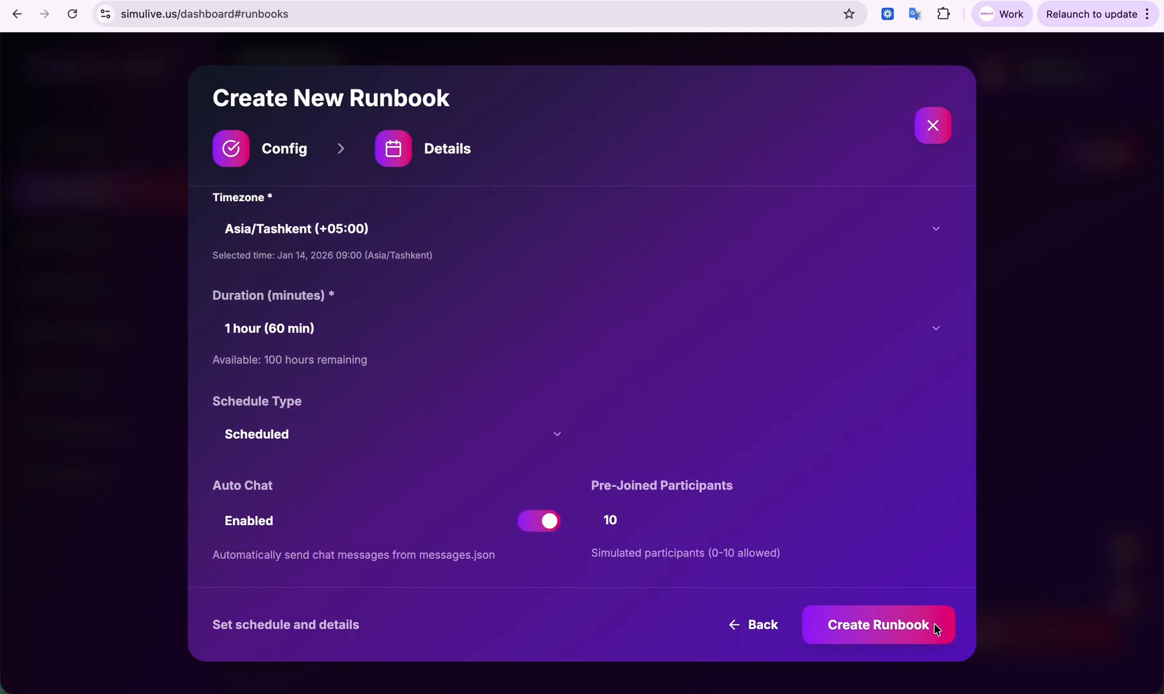
pyautogui.click(905, 633)
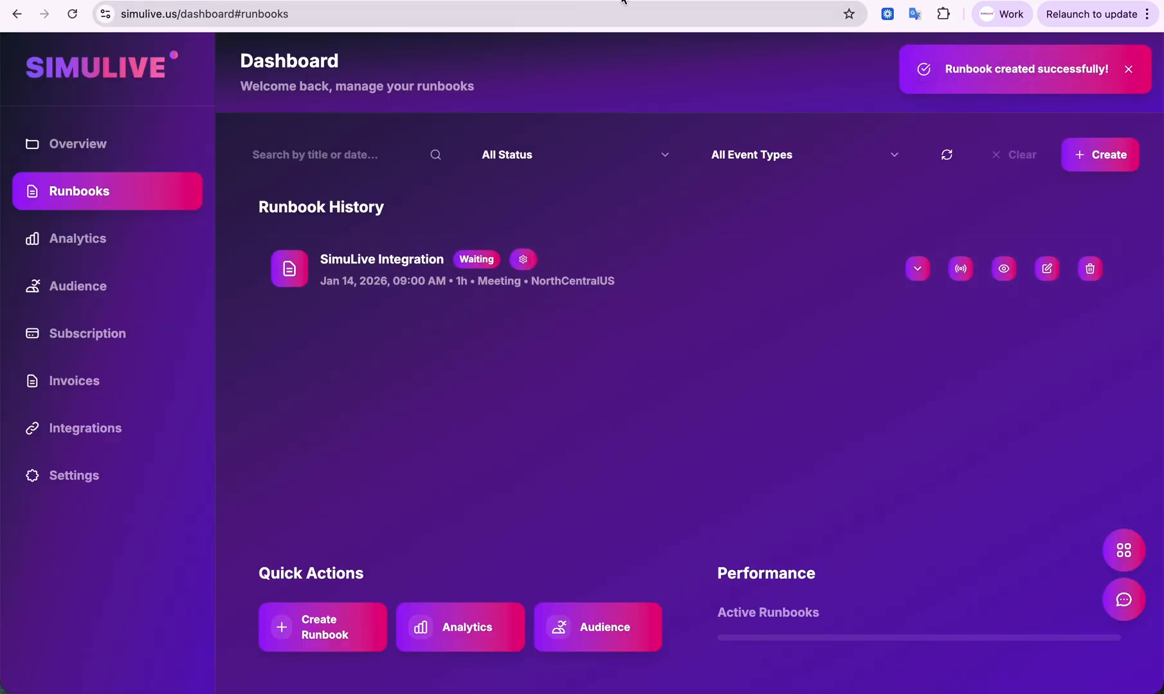
# - Load zoom.us/meeting in a new browser tab and check the upcoming meetings for the SimuLive Integration event
pyautogui.press('super+t')
pyautogui.write('zoom.us/meeting')
pyautogui.press('Return')
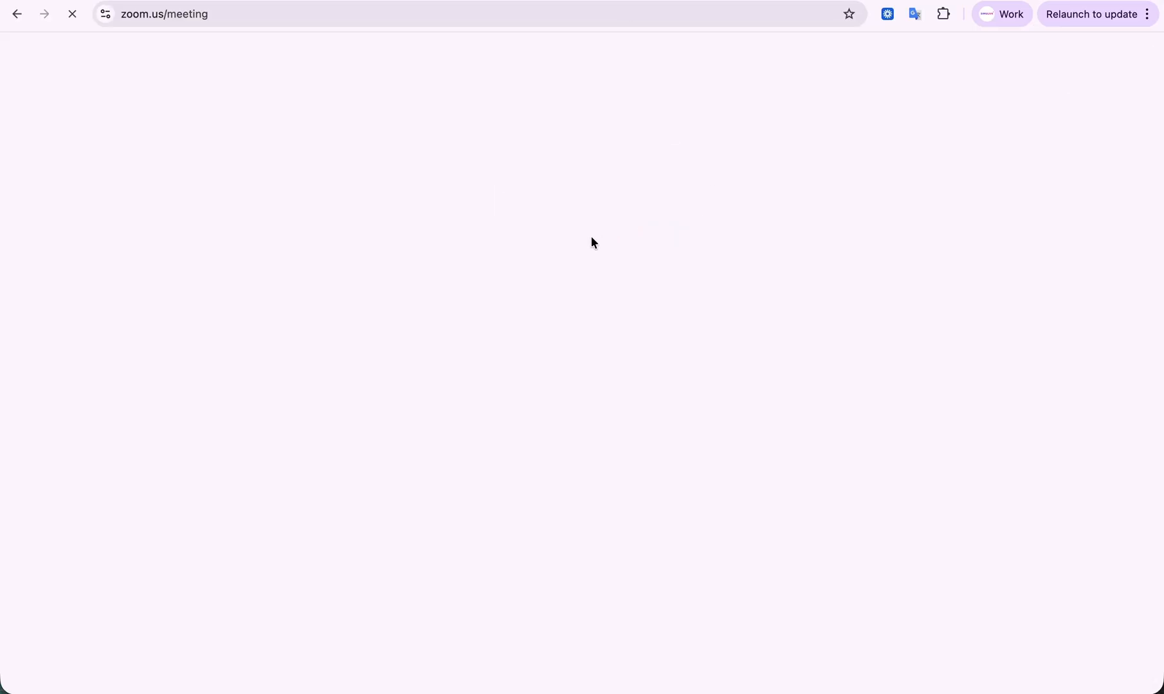
pyautogui.moveTo(555, 418)
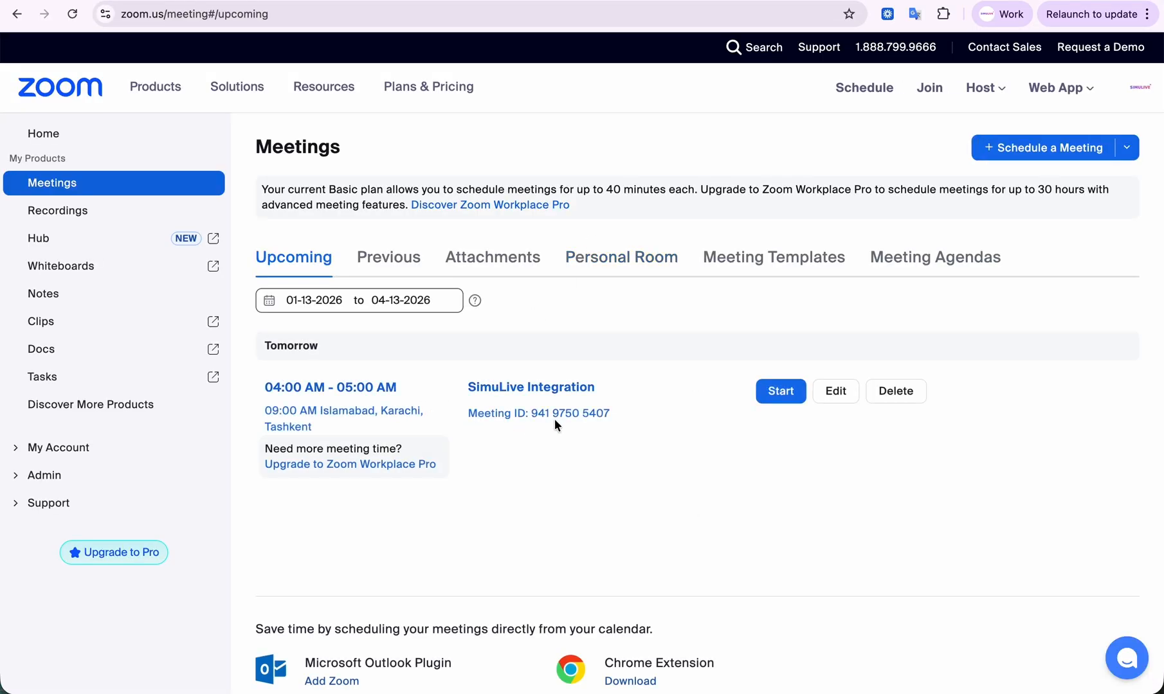